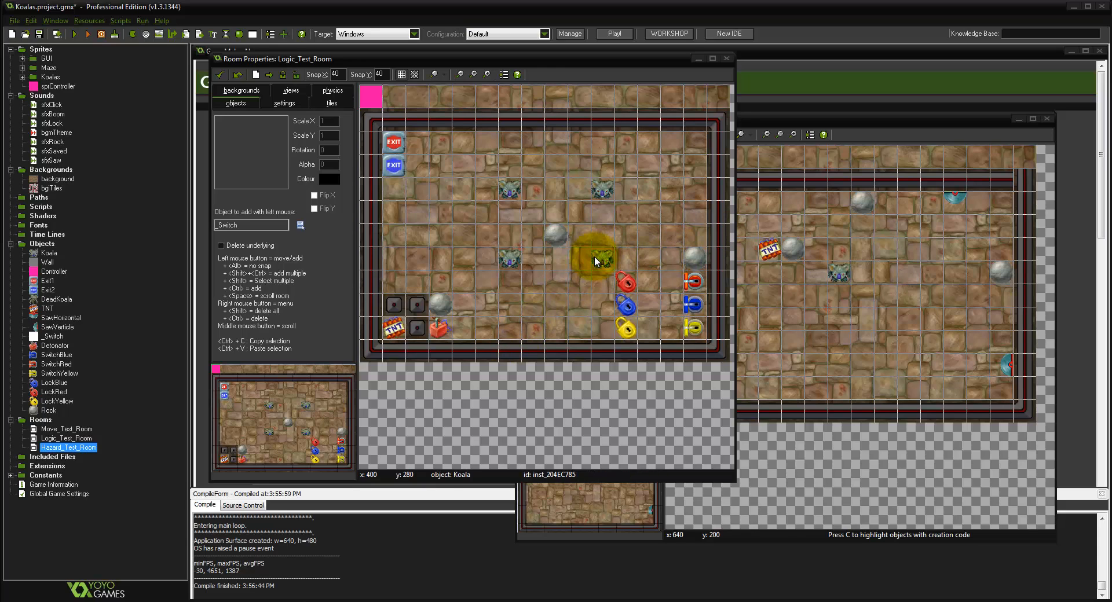
Step: Test-run the game through to the hazard room, steer the koala to push the rocks, one into the TNT, and close the game
{"action": "left_click", "coordinate": [74, 34]}
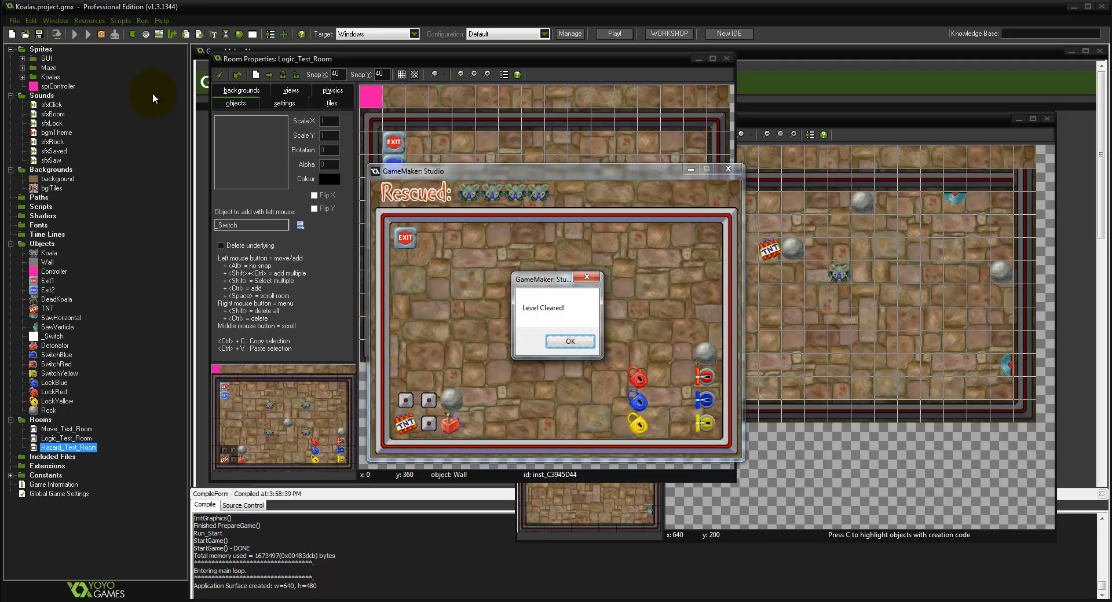
{"action": "key", "text": "Return"}
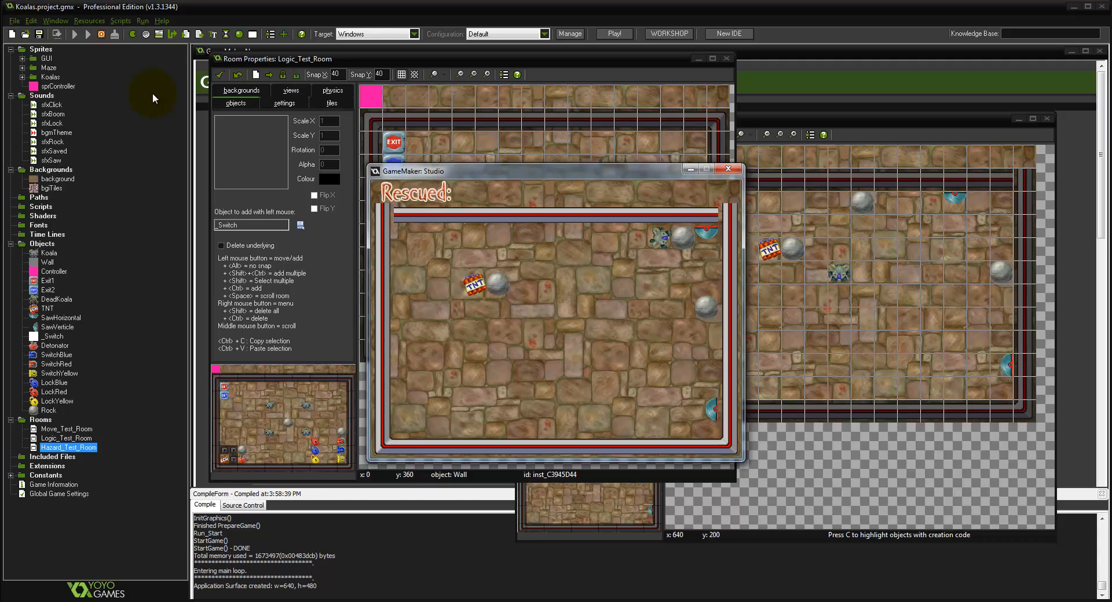
{"action": "key", "text": "Down"}
{"action": "key", "text": "Right"}
{"action": "key", "text": "Down"}
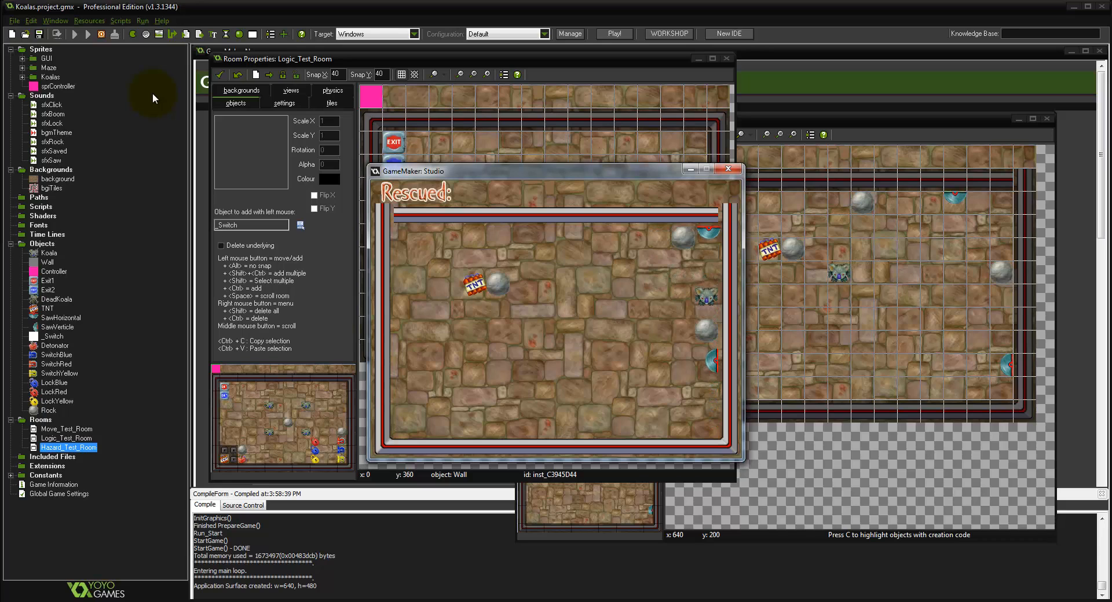
{"action": "key", "text": "Left"}
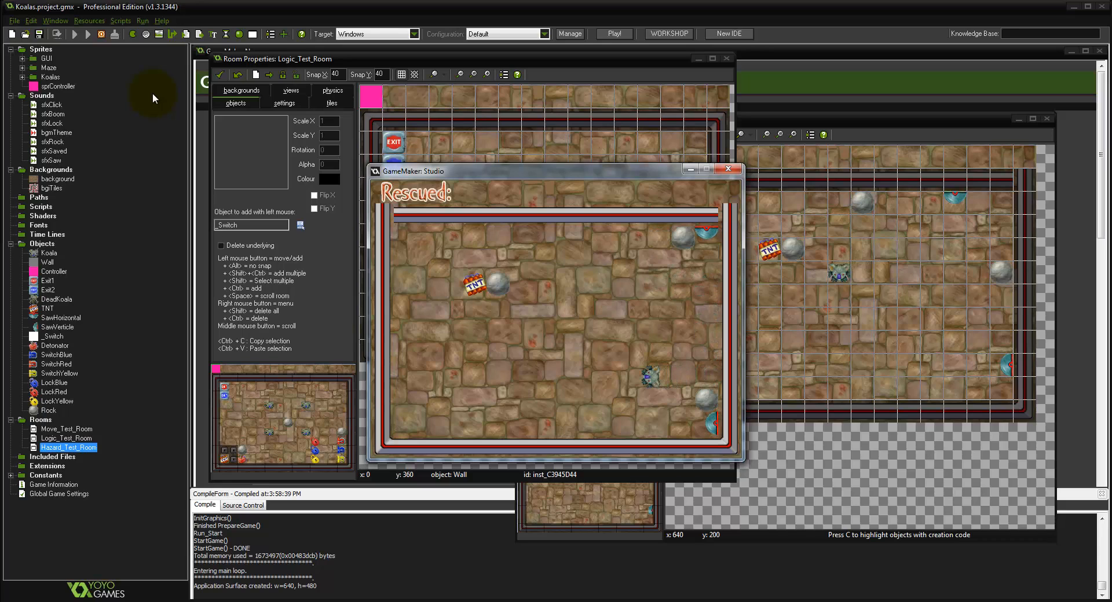
{"action": "key", "text": "Up"}
{"action": "key", "text": "Left"}
{"action": "key", "text": "Left"}
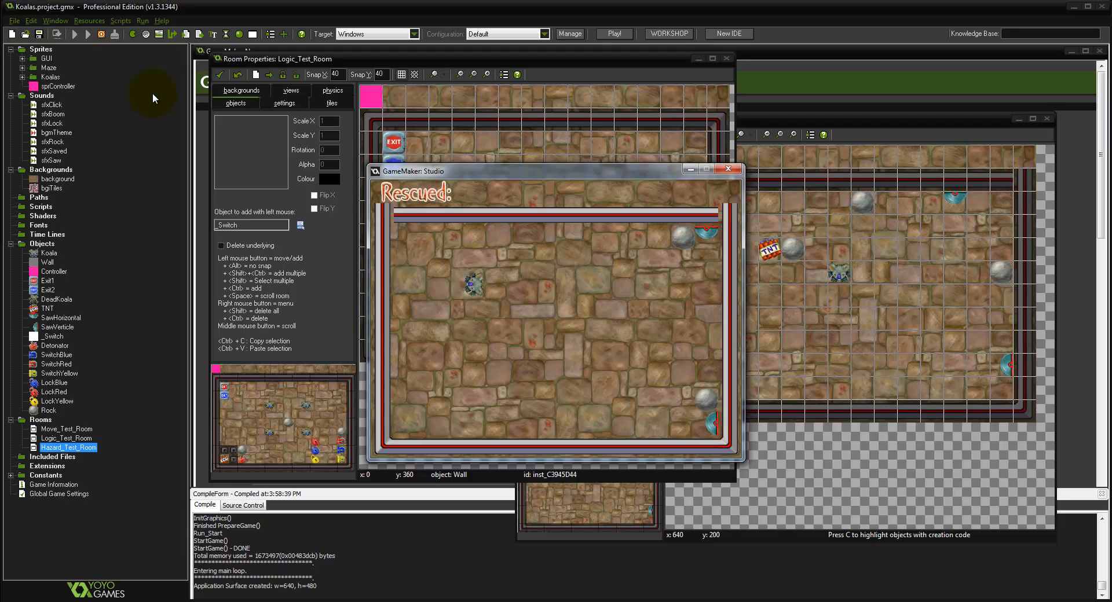
{"action": "left_click", "coordinate": [725, 169]}
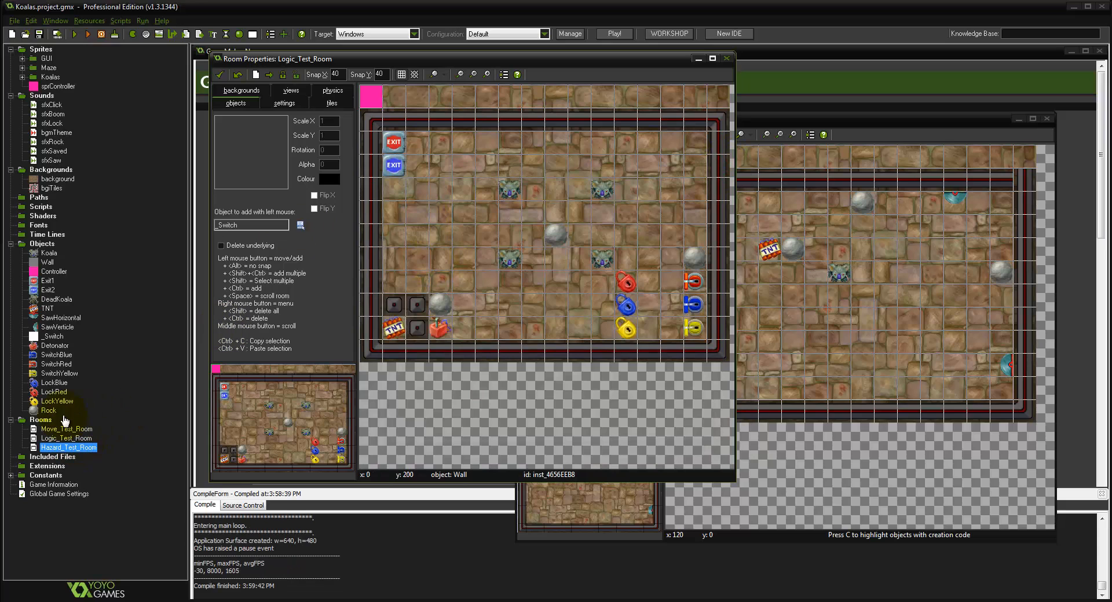
Step: Open the Rock object and examine the Wall position check in its Koala collision event
{"action": "double_click", "coordinate": [45, 410]}
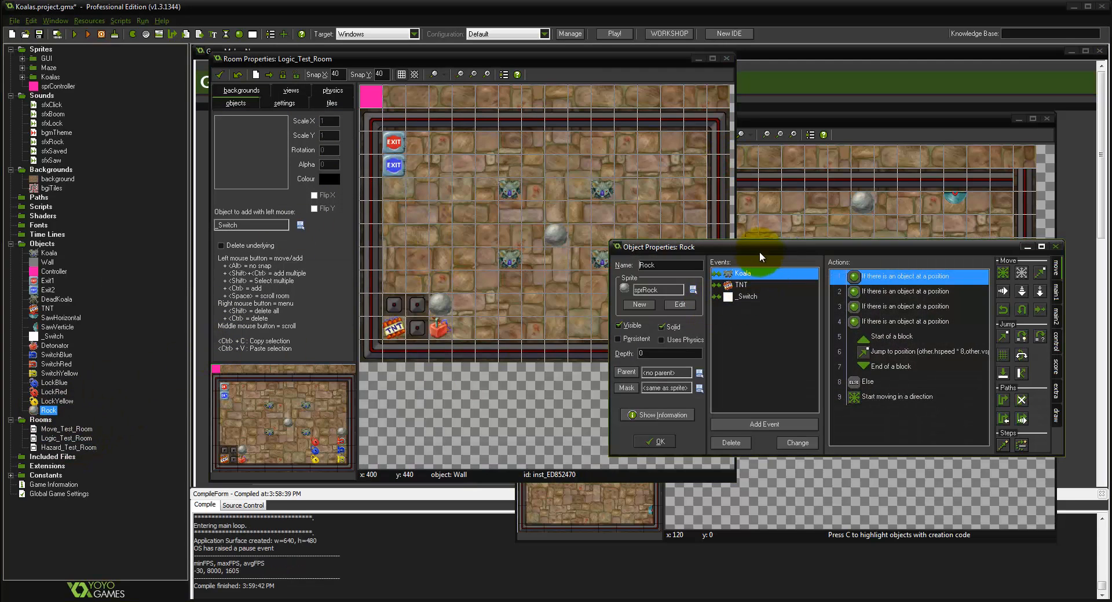
{"action": "left_click_drag", "start_coordinate": [757, 248], "coordinate": [429, 166]}
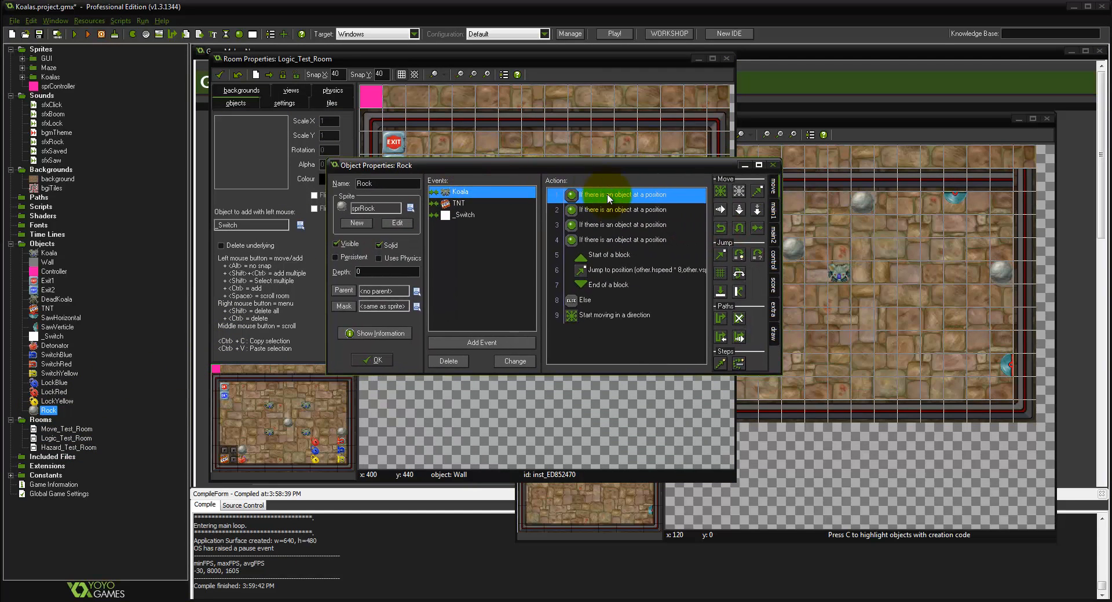
{"action": "mouse_move", "coordinate": [609, 199]}
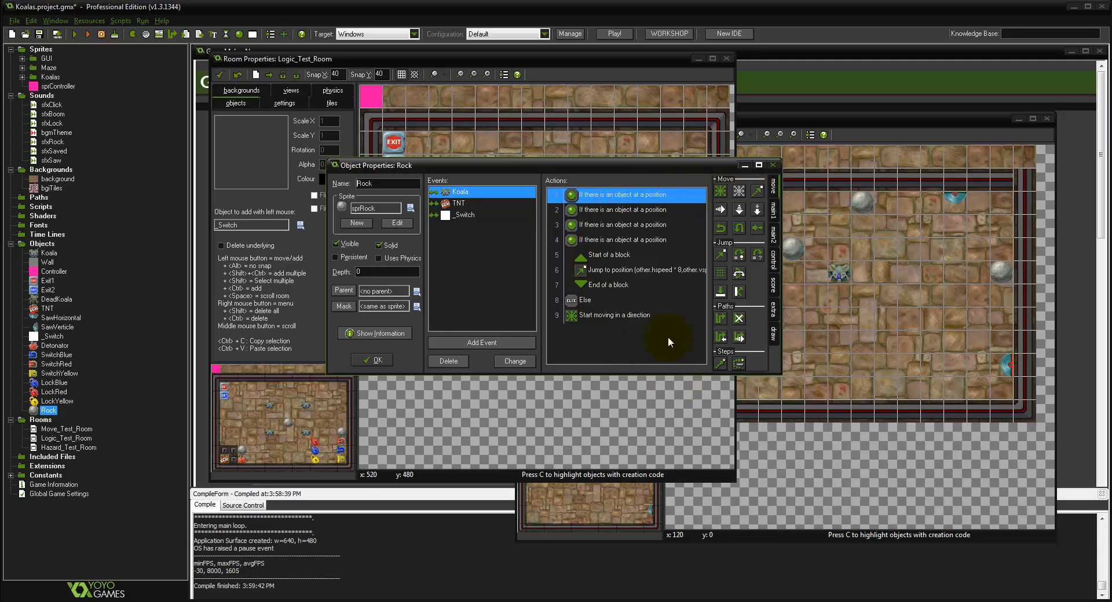
{"action": "double_click", "coordinate": [600, 196]}
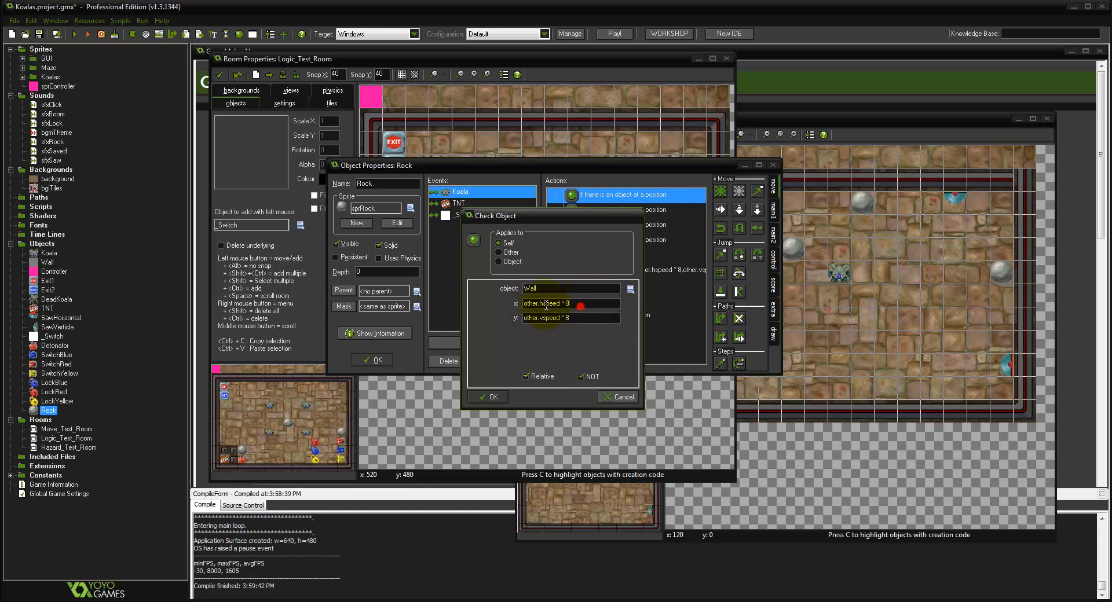
{"action": "left_click_drag", "start_coordinate": [582, 303], "coordinate": [528, 304]}
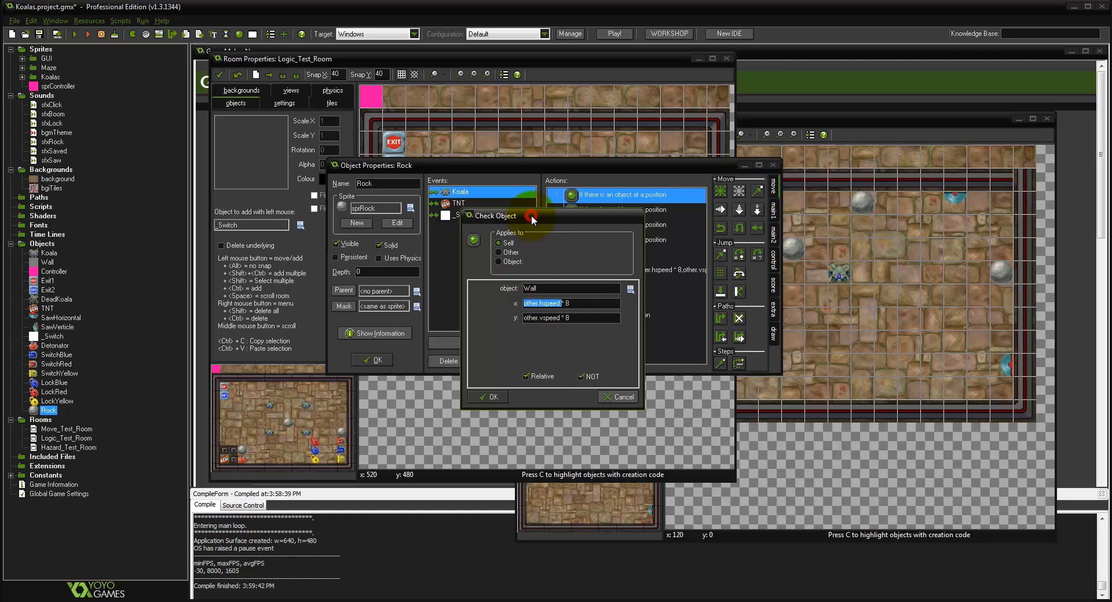
{"action": "left_click", "coordinate": [596, 318]}
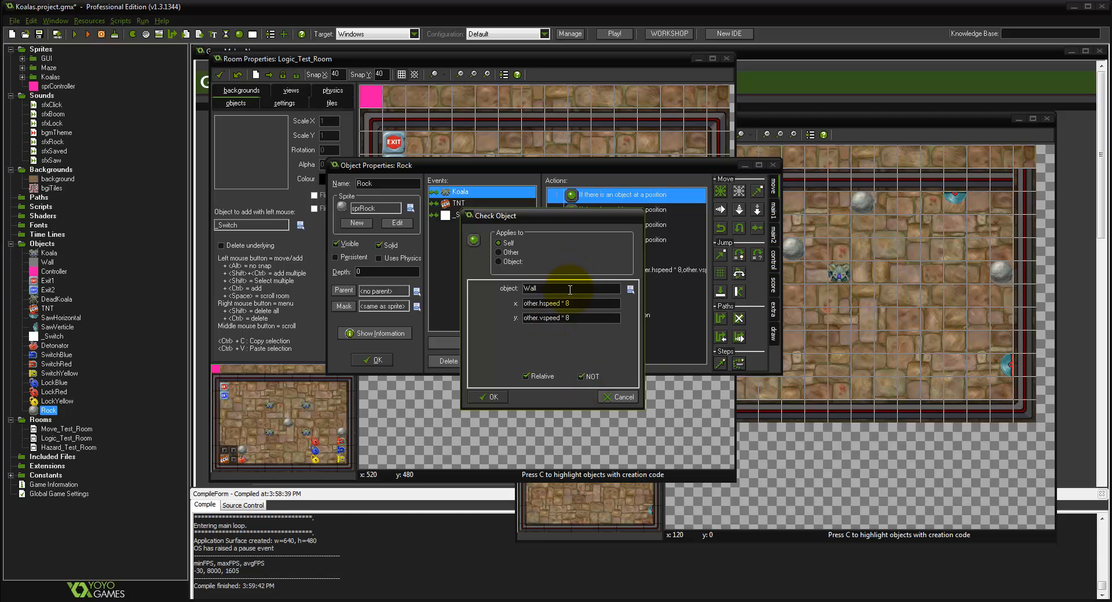
Step: Review the Rock, SawHorizontal and SawVerticle position checks and the jump action in the Rock's Koala collision event
{"action": "double_click", "coordinate": [608, 210]}
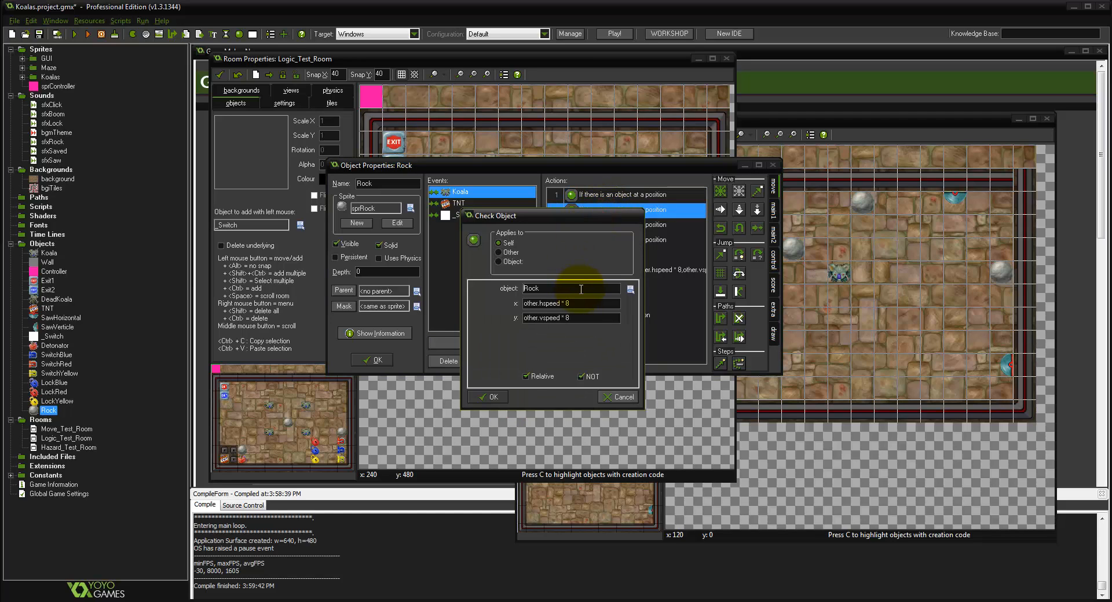
{"action": "left_click", "coordinate": [485, 398]}
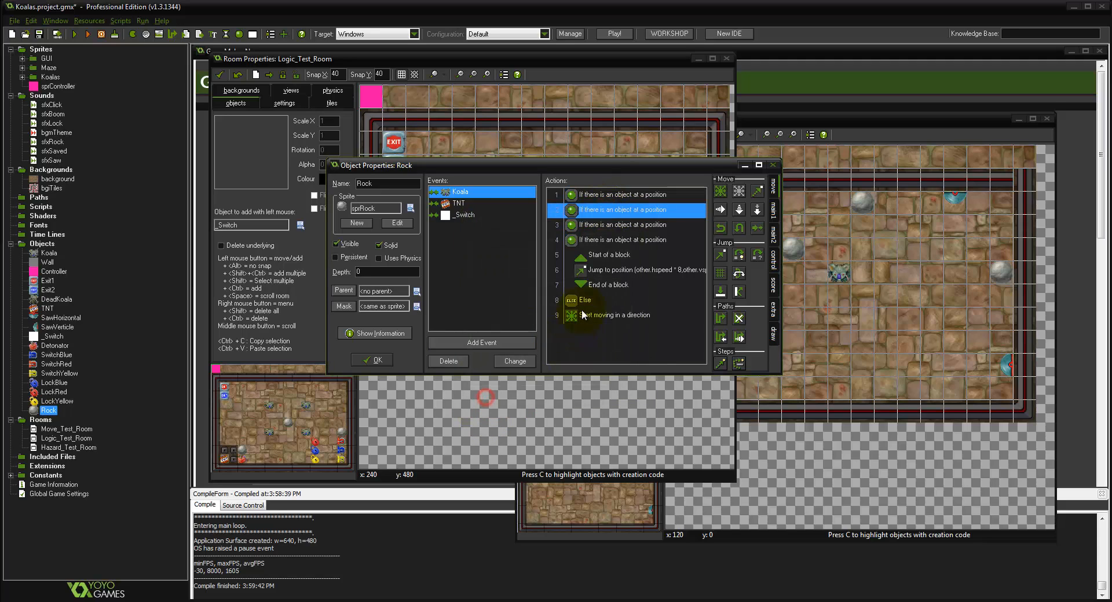
{"action": "double_click", "coordinate": [601, 227]}
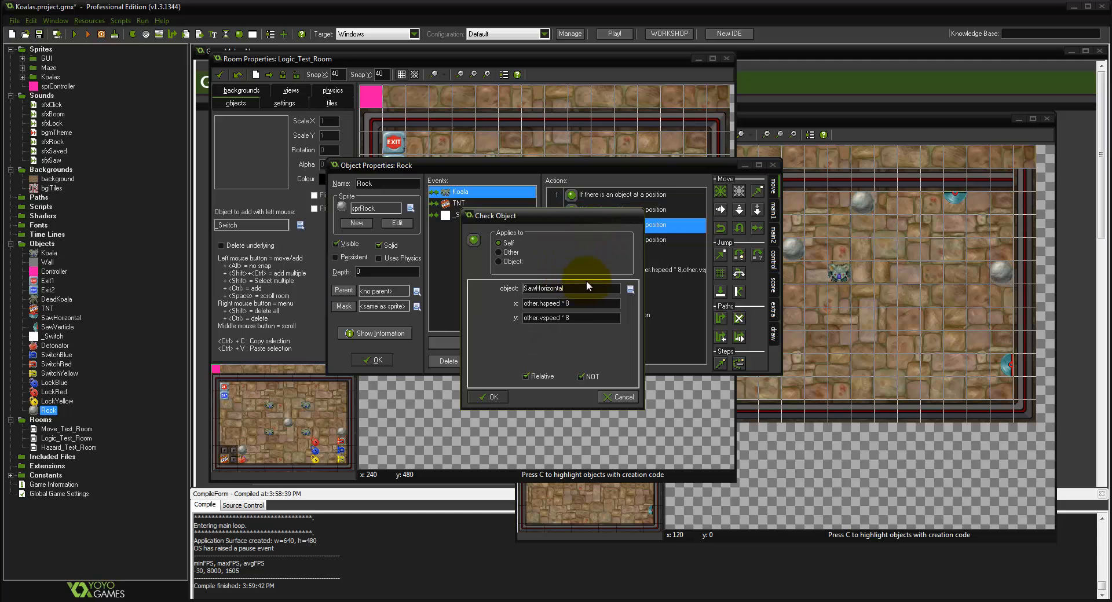
{"action": "left_click", "coordinate": [486, 398]}
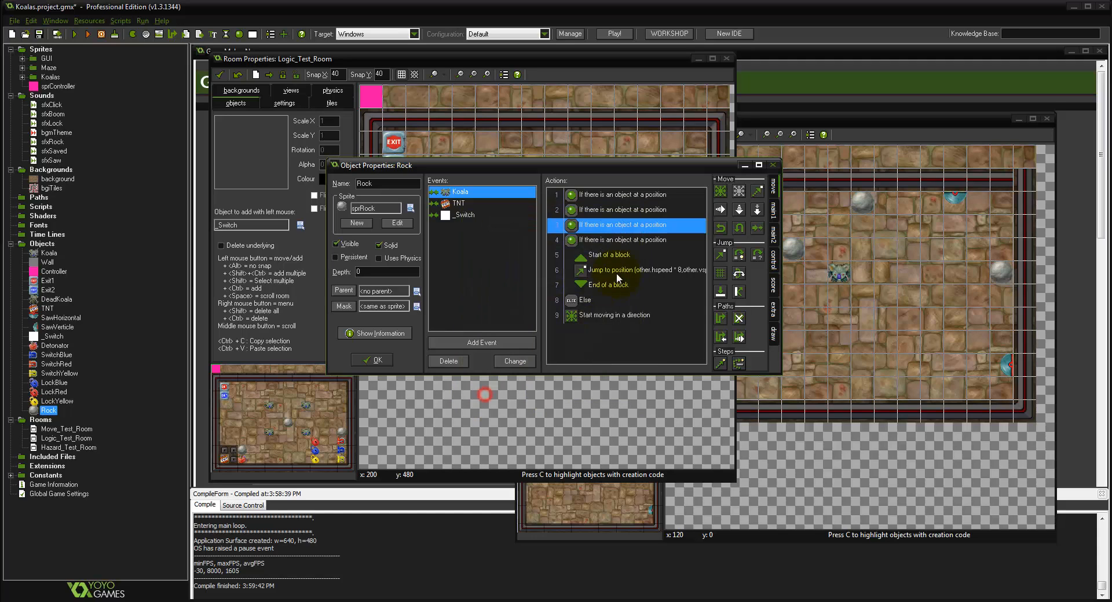
{"action": "double_click", "coordinate": [613, 241]}
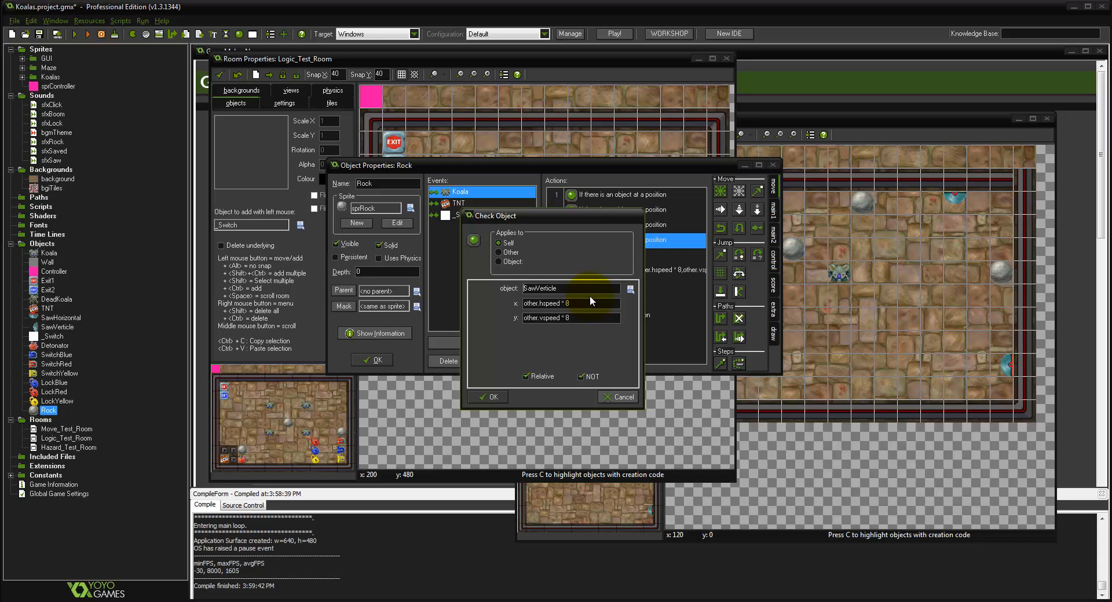
{"action": "left_click", "coordinate": [488, 396]}
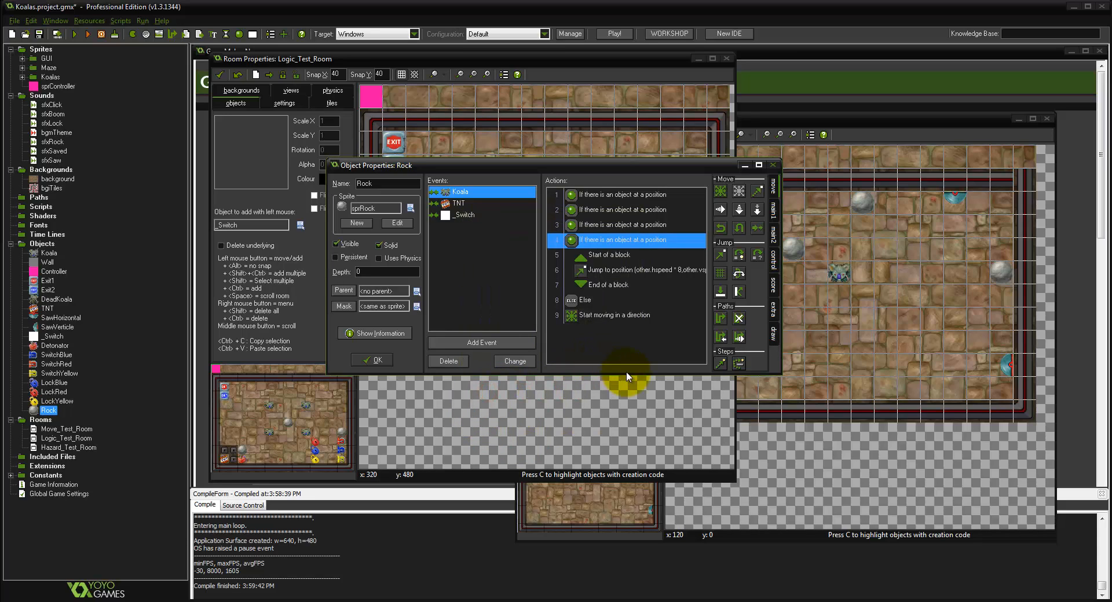
{"action": "double_click", "coordinate": [611, 277]}
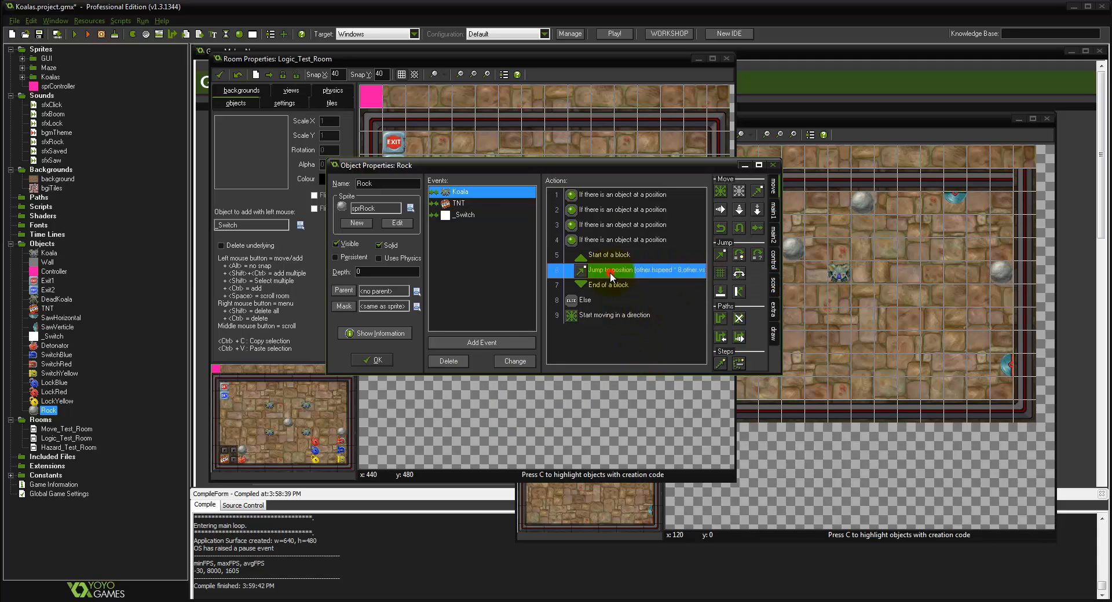
{"action": "left_click", "coordinate": [489, 397]}
Step: Enclose the Start moving in a direction action under Else between a block start and a block end
{"action": "left_click", "coordinate": [774, 261]}
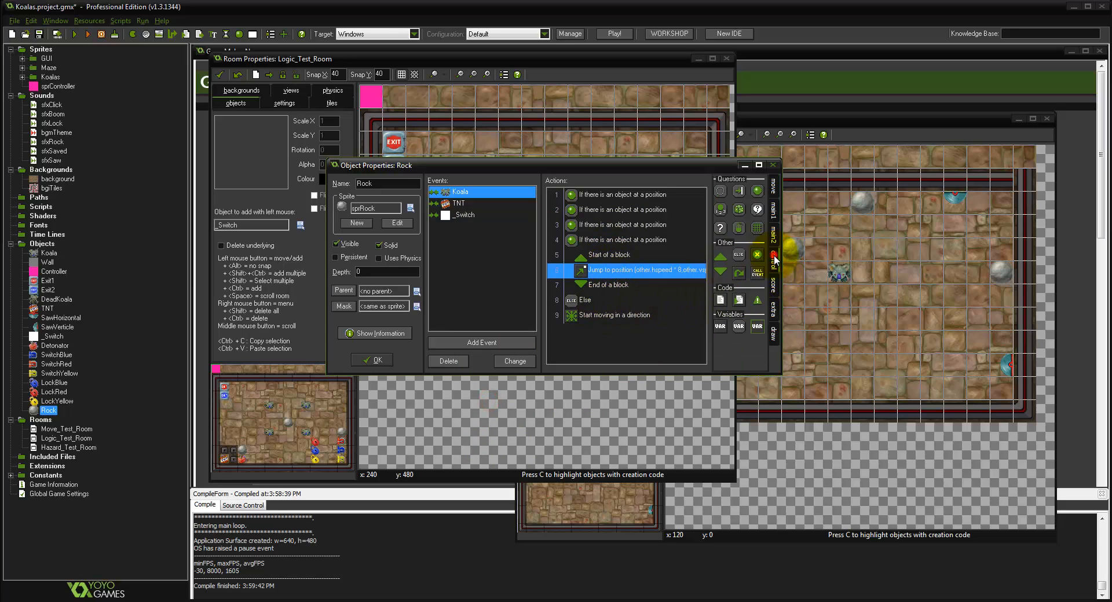
{"action": "left_click_drag", "start_coordinate": [632, 305], "coordinate": [627, 312]}
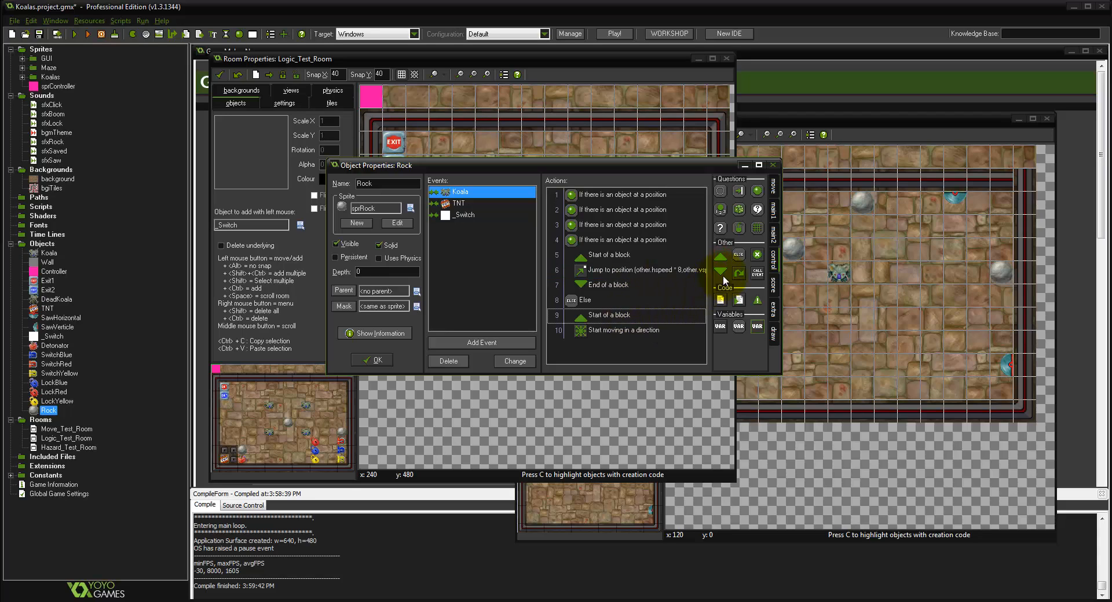
{"action": "left_click_drag", "start_coordinate": [720, 272], "coordinate": [636, 337]}
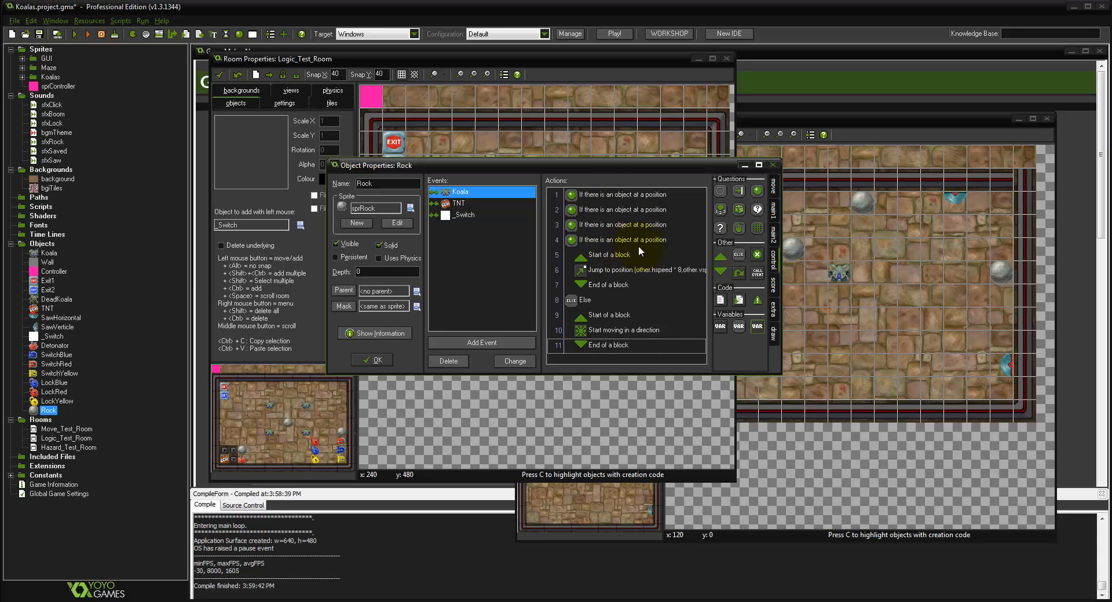
Step: Examine the target, direction and speed settings of the move action inside the Else block
{"action": "left_click", "coordinate": [584, 302]}
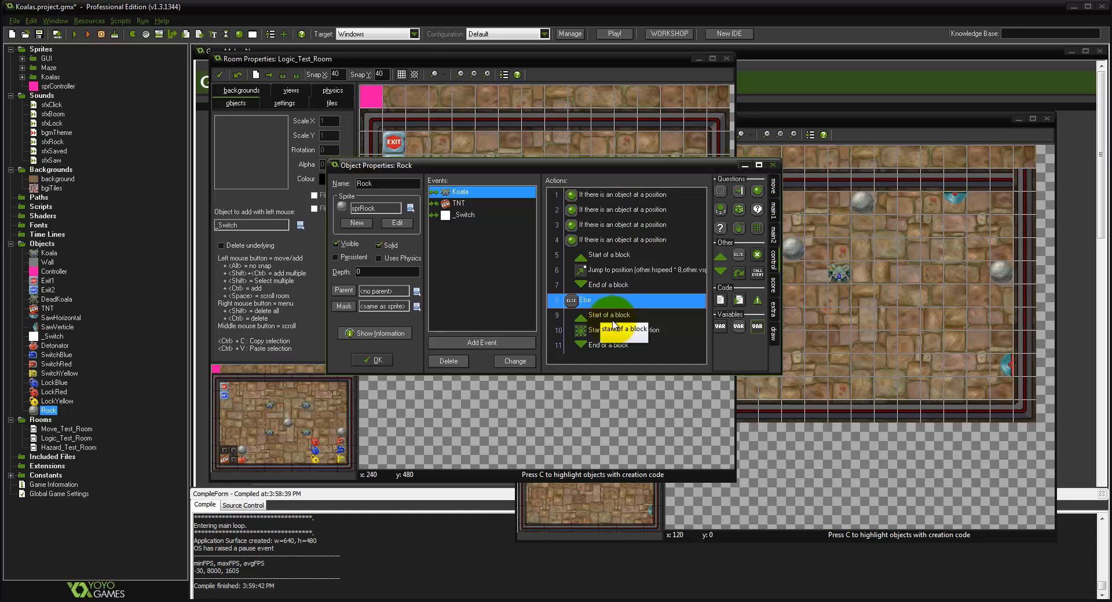
{"action": "left_click", "coordinate": [631, 330]}
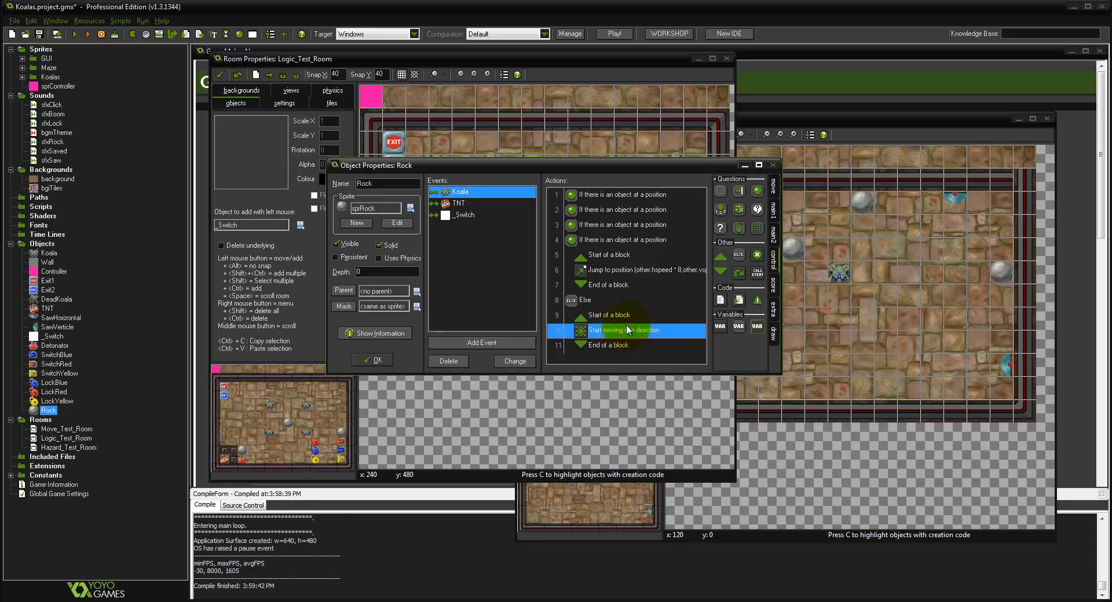
{"action": "double_click", "coordinate": [600, 328]}
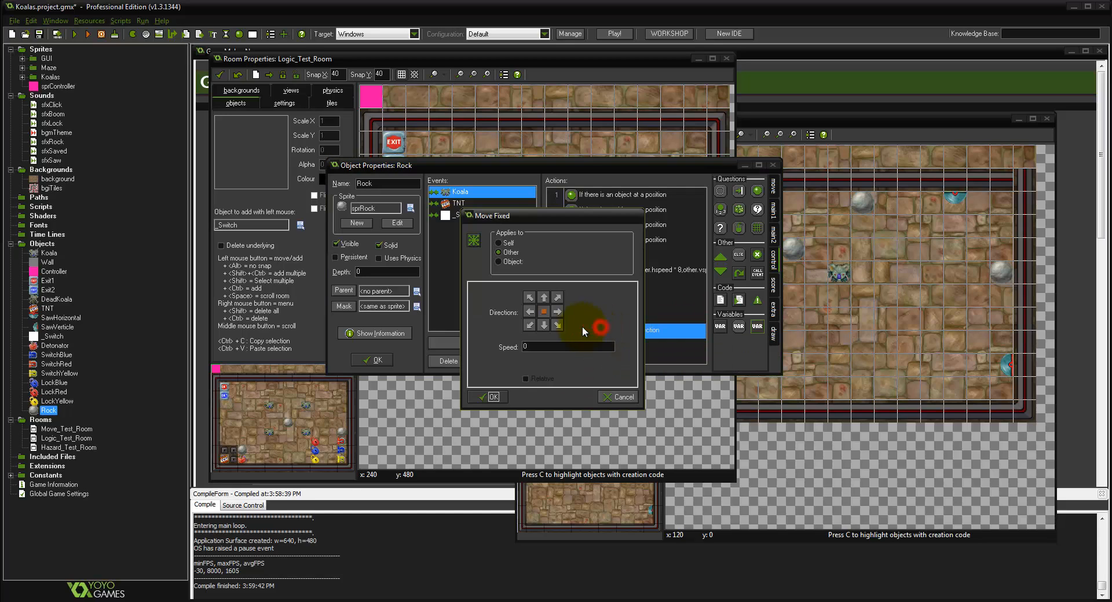
{"action": "left_click", "coordinate": [500, 255]}
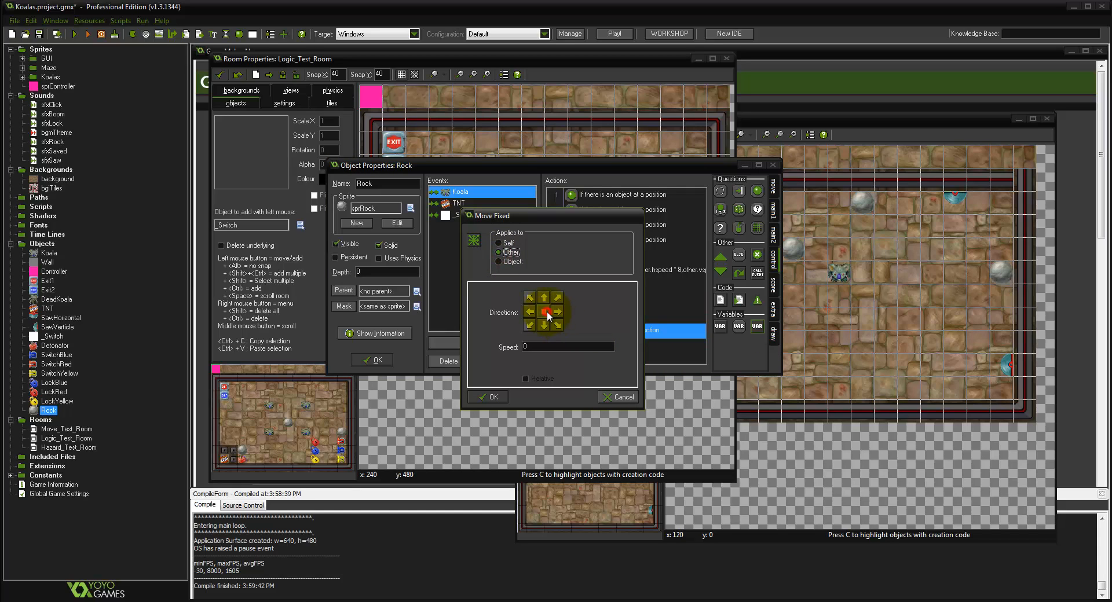
{"action": "left_click", "coordinate": [533, 347]}
{"action": "left_click", "coordinate": [488, 397]}
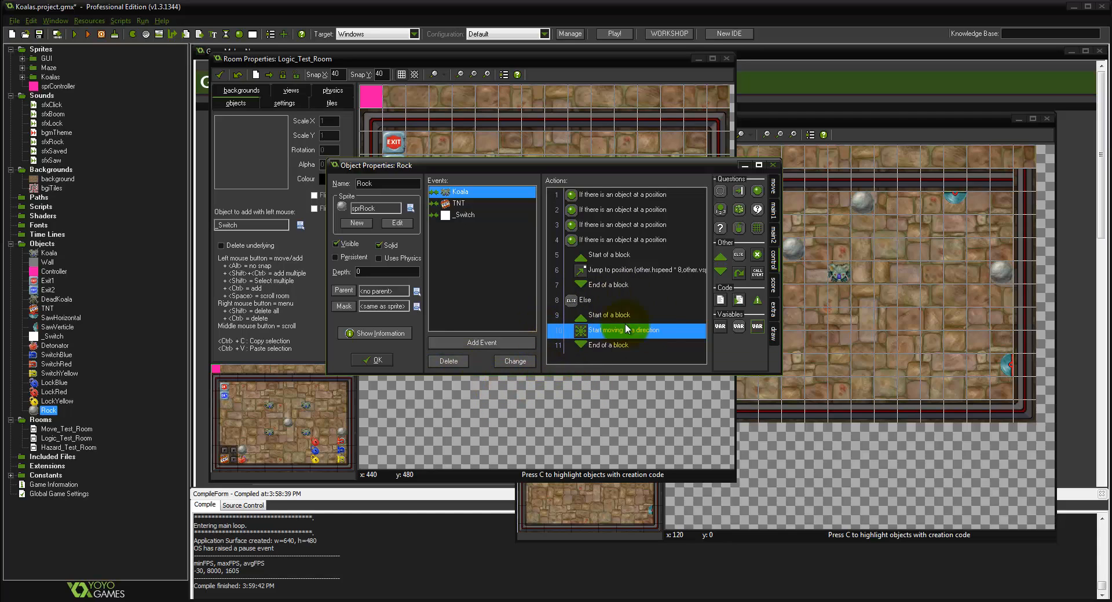
Step: Review which instance each of the two Destroy actions applies to in the Rock's TNT collision event
{"action": "left_click", "coordinate": [464, 206]}
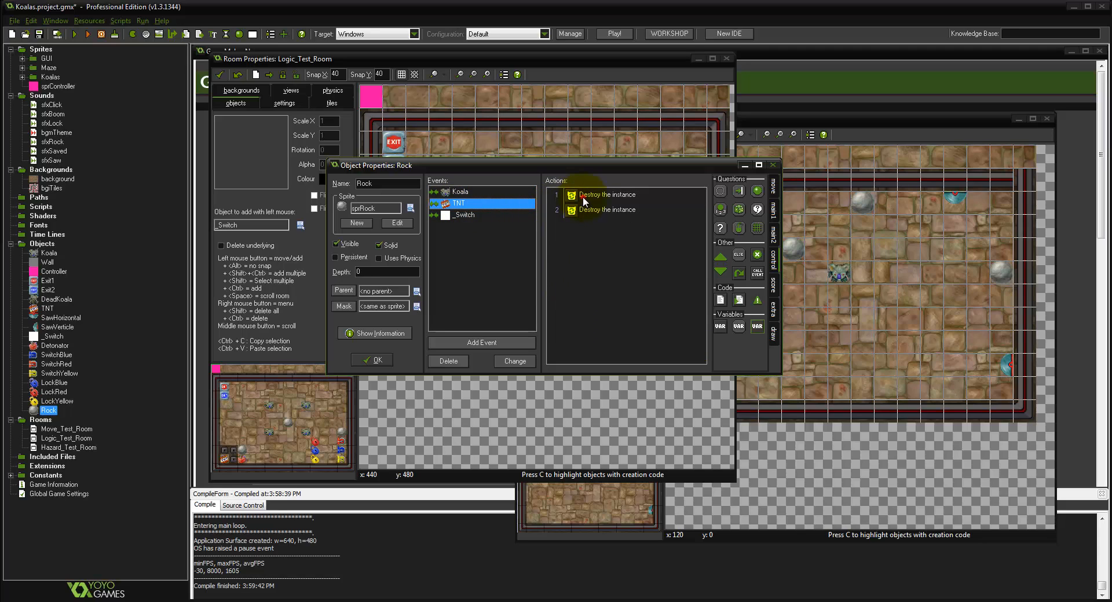
{"action": "left_click", "coordinate": [581, 198]}
{"action": "double_click", "coordinate": [573, 195]}
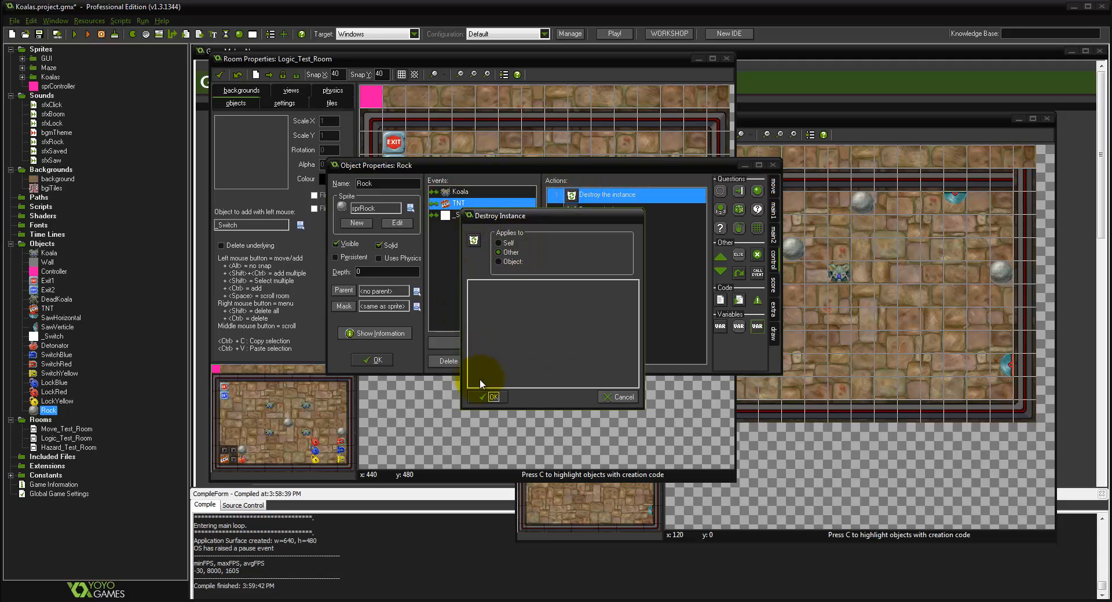
{"action": "left_click", "coordinate": [487, 396]}
{"action": "left_click", "coordinate": [586, 197]}
{"action": "double_click", "coordinate": [586, 210]}
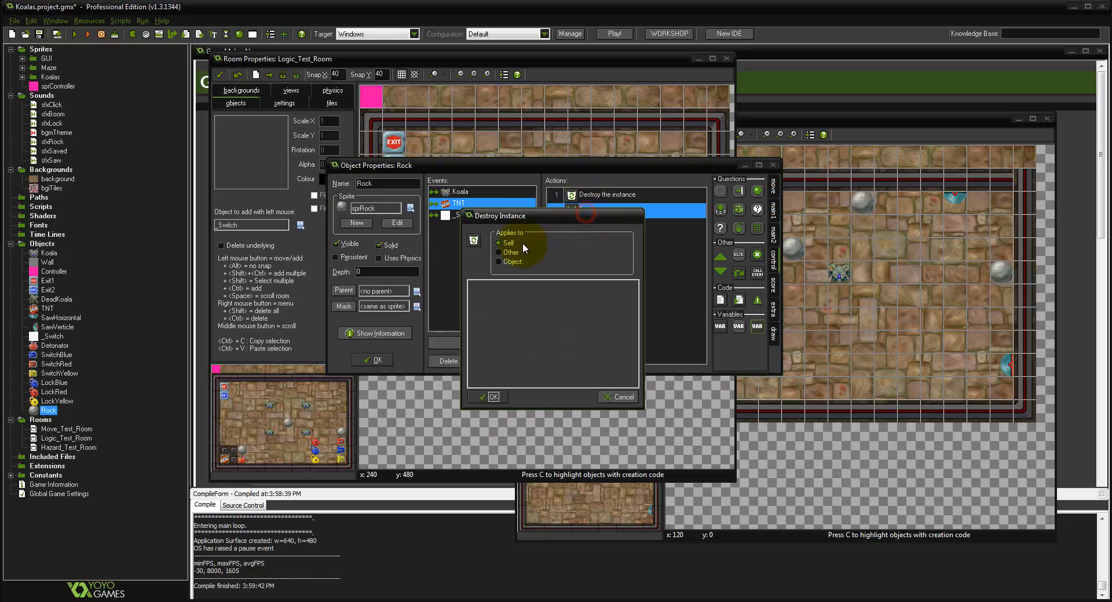
{"action": "left_click", "coordinate": [491, 397]}
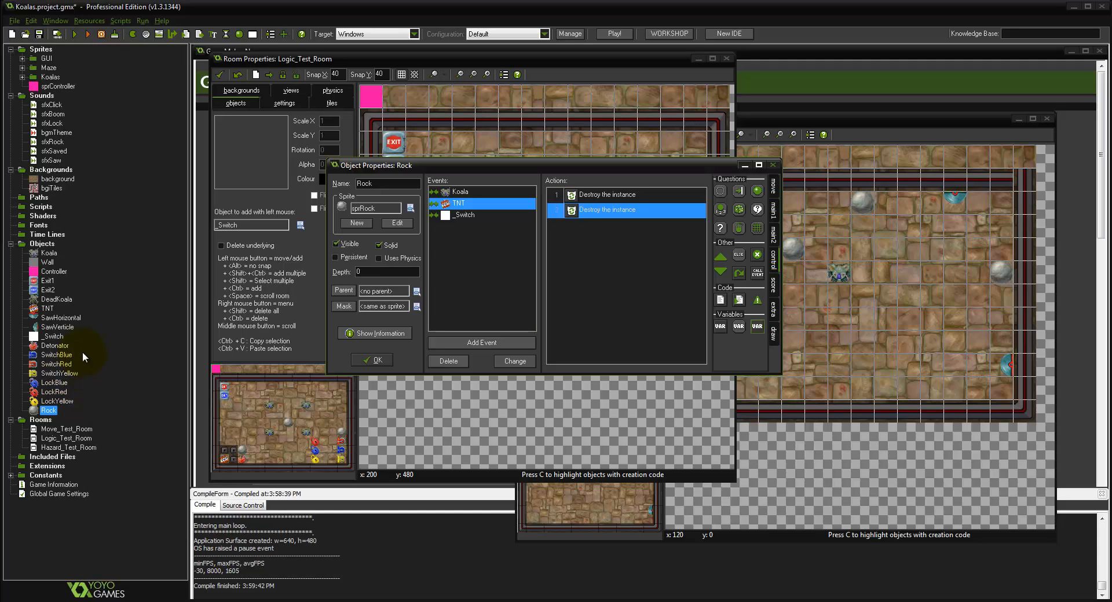
Step: Open the _Switch object, examine its properties and close it
{"action": "left_click", "coordinate": [55, 337]}
{"action": "double_click", "coordinate": [55, 339]}
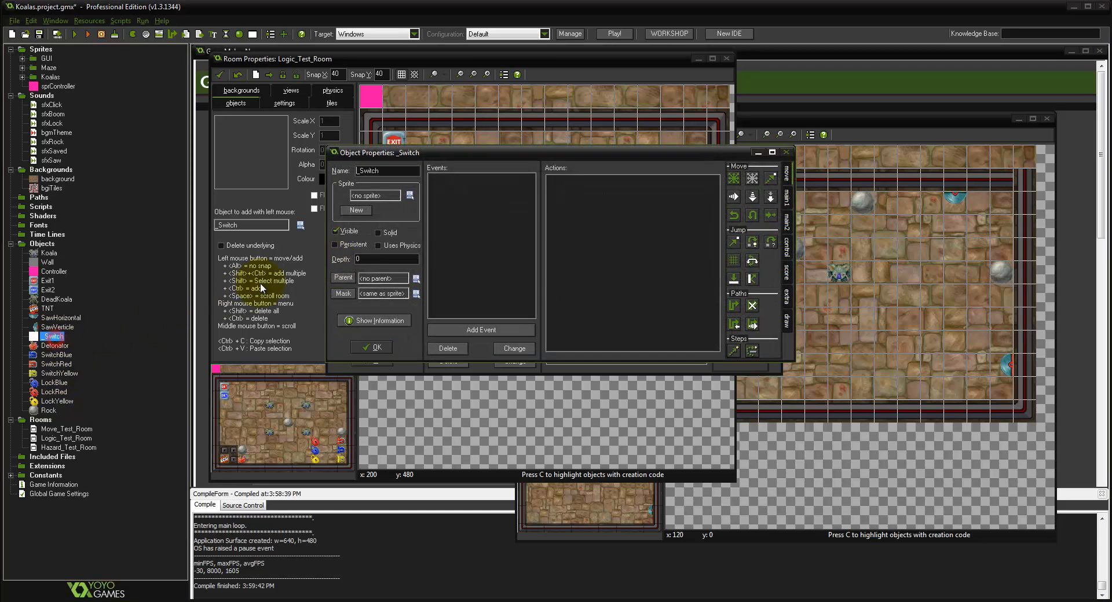
{"action": "left_click", "coordinate": [401, 168]}
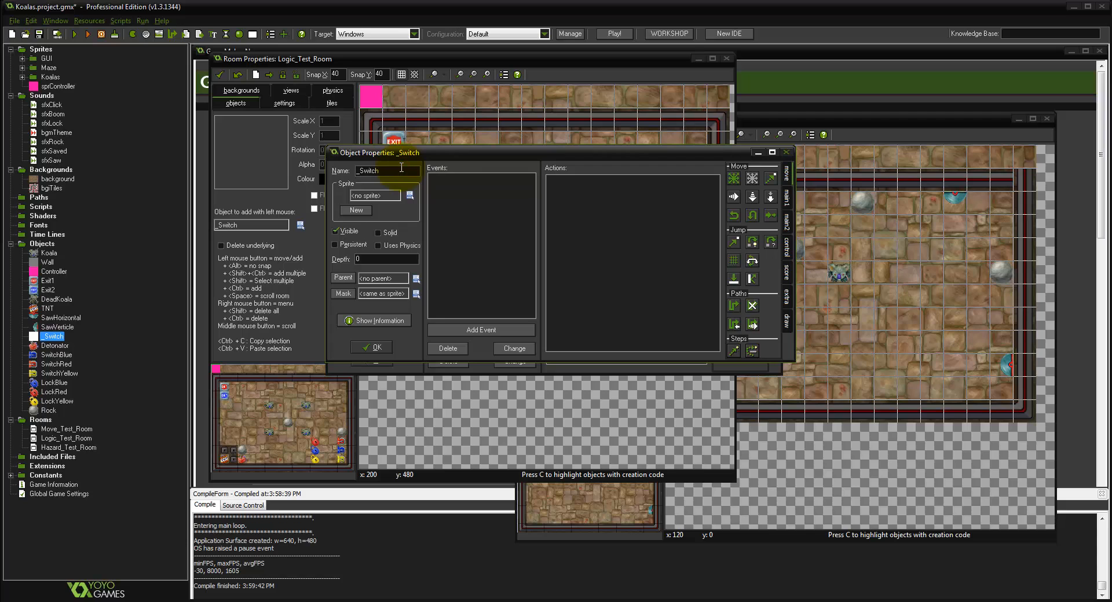
{"action": "left_click", "coordinate": [369, 351]}
Step: Open the Detonator, SwitchBlue, SwitchRed and SwitchYellow objects, close Logic_Test_Room, and spread out the object windows to compare their parent settings
{"action": "double_click", "coordinate": [55, 345]}
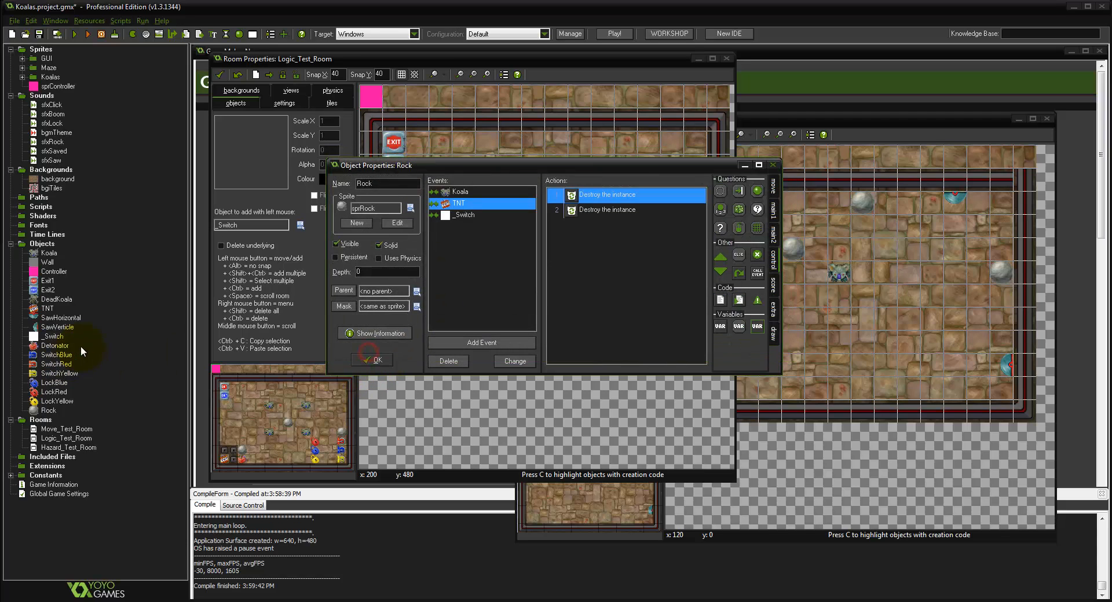
{"action": "double_click", "coordinate": [58, 355]}
{"action": "double_click", "coordinate": [61, 365]}
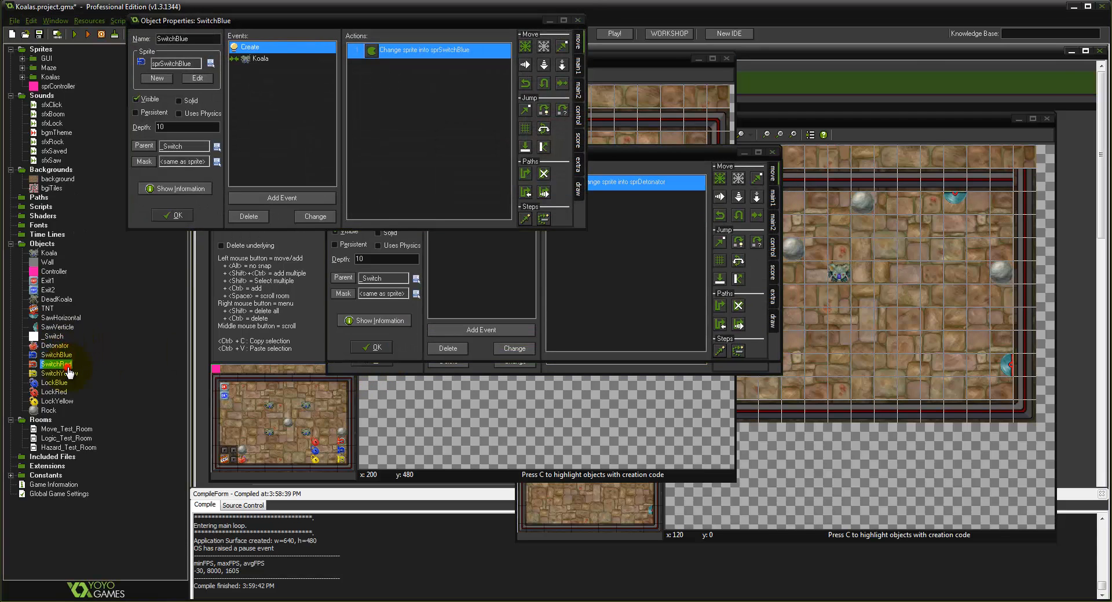
{"action": "double_click", "coordinate": [69, 373]}
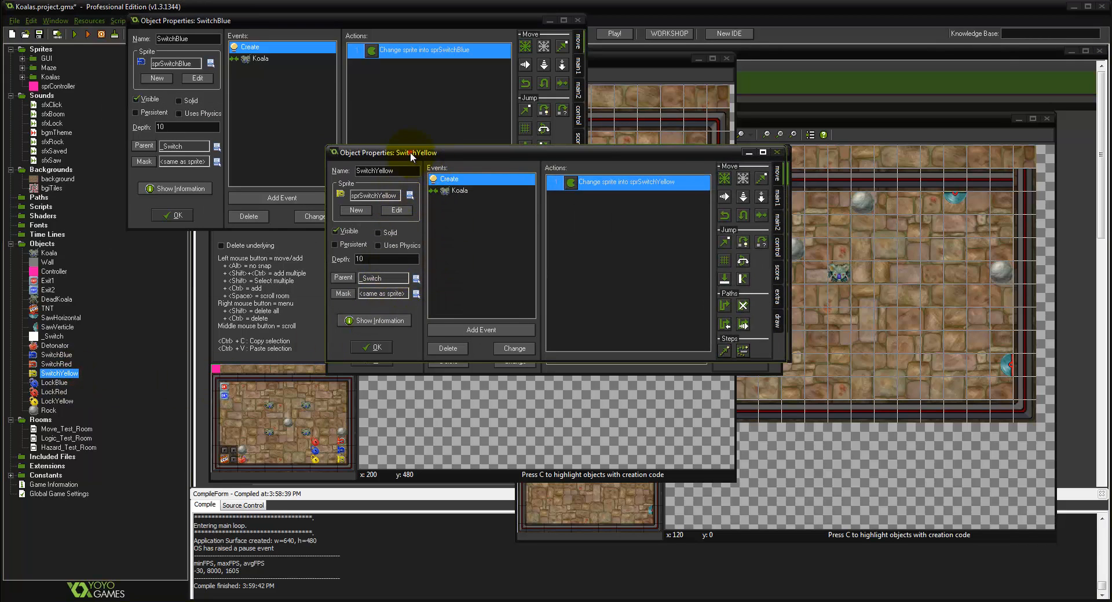
{"action": "left_click_drag", "start_coordinate": [411, 158], "coordinate": [352, 262]}
{"action": "left_click", "coordinate": [234, 268]}
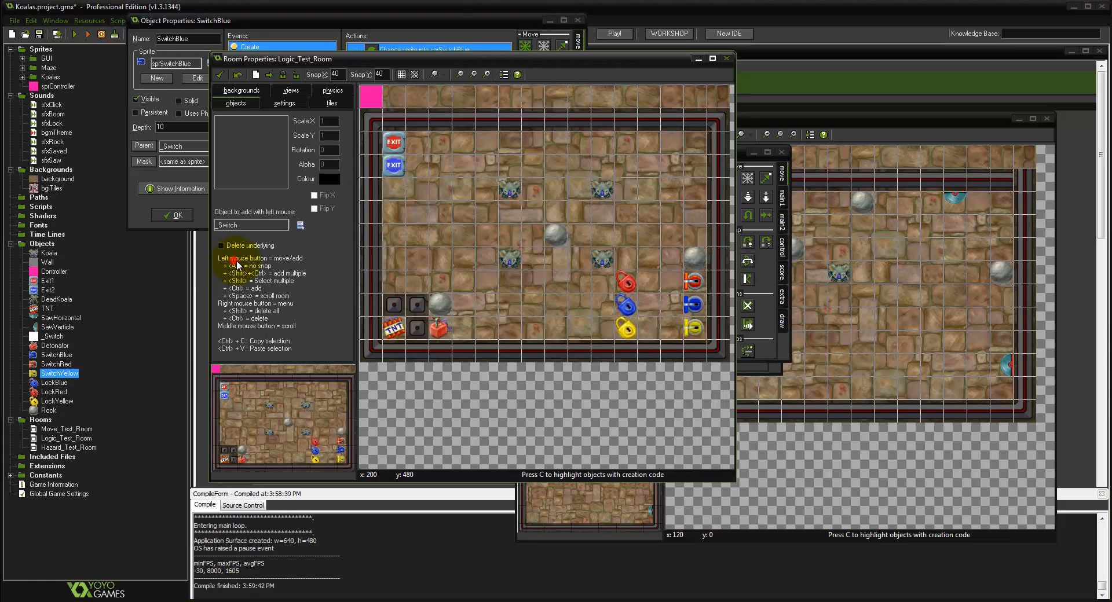
{"action": "left_click", "coordinate": [220, 75]}
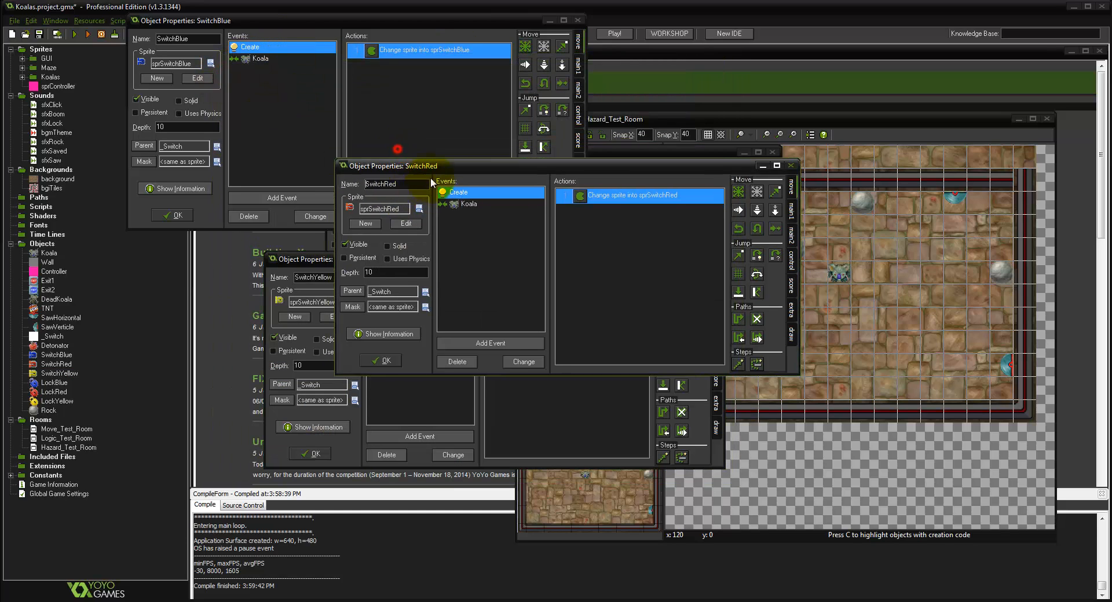
{"action": "left_click_drag", "start_coordinate": [373, 173], "coordinate": [683, 126]}
{"action": "left_click_drag", "start_coordinate": [684, 167], "coordinate": [631, 215]}
{"action": "left_click_drag", "start_coordinate": [648, 148], "coordinate": [714, 60]}
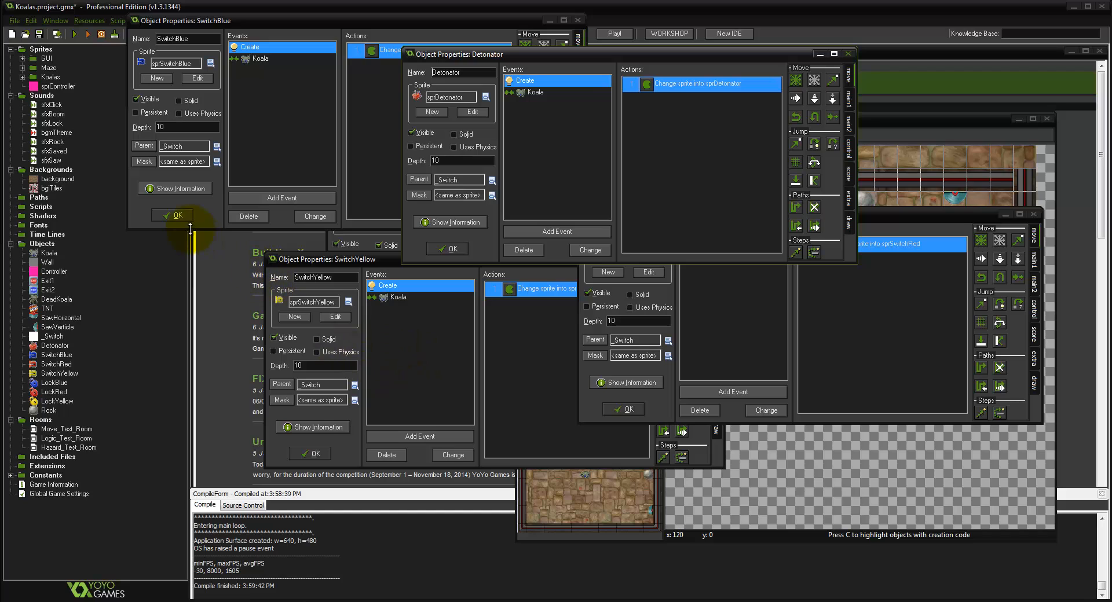
Step: Close the properties of the SwitchBlue, Detonator, SwitchRed and SwitchYellow objects
{"action": "left_click", "coordinate": [174, 215]}
{"action": "left_click", "coordinate": [450, 249]}
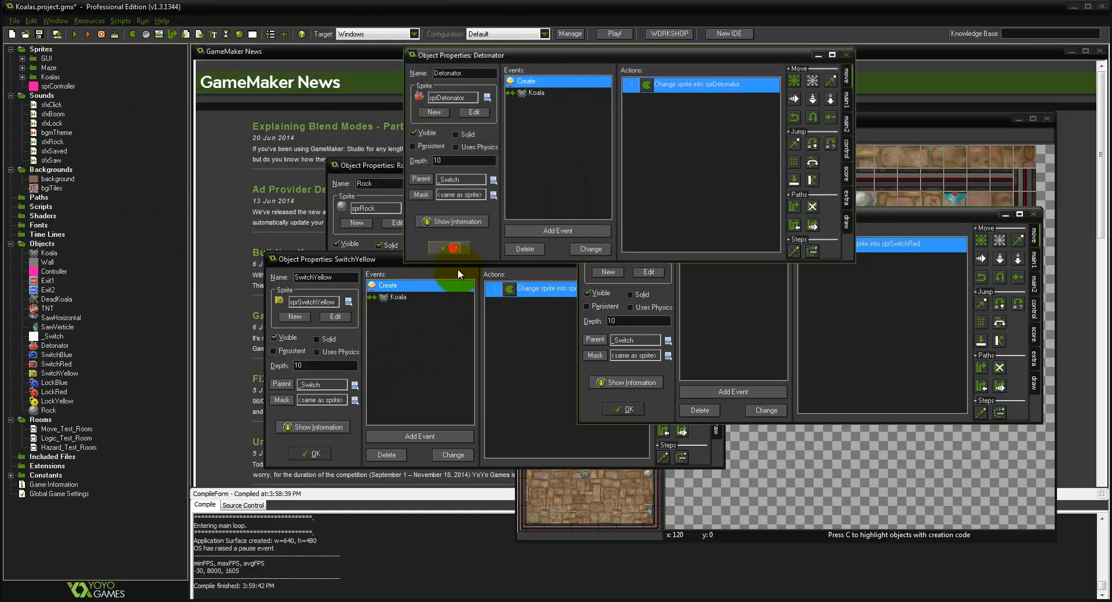
{"action": "left_click", "coordinate": [623, 408]}
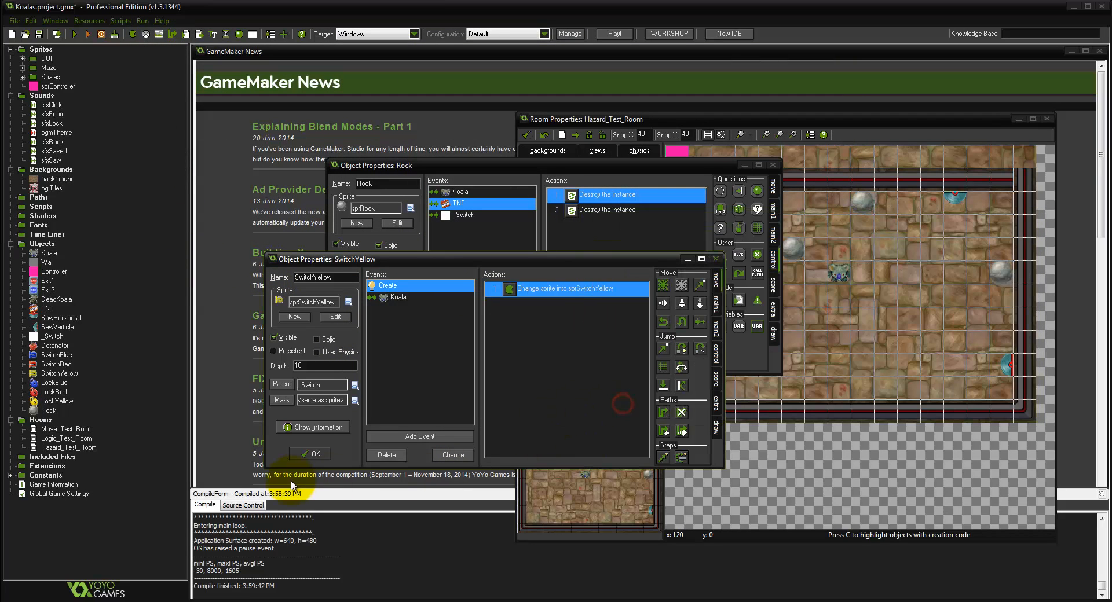
{"action": "left_click", "coordinate": [311, 453]}
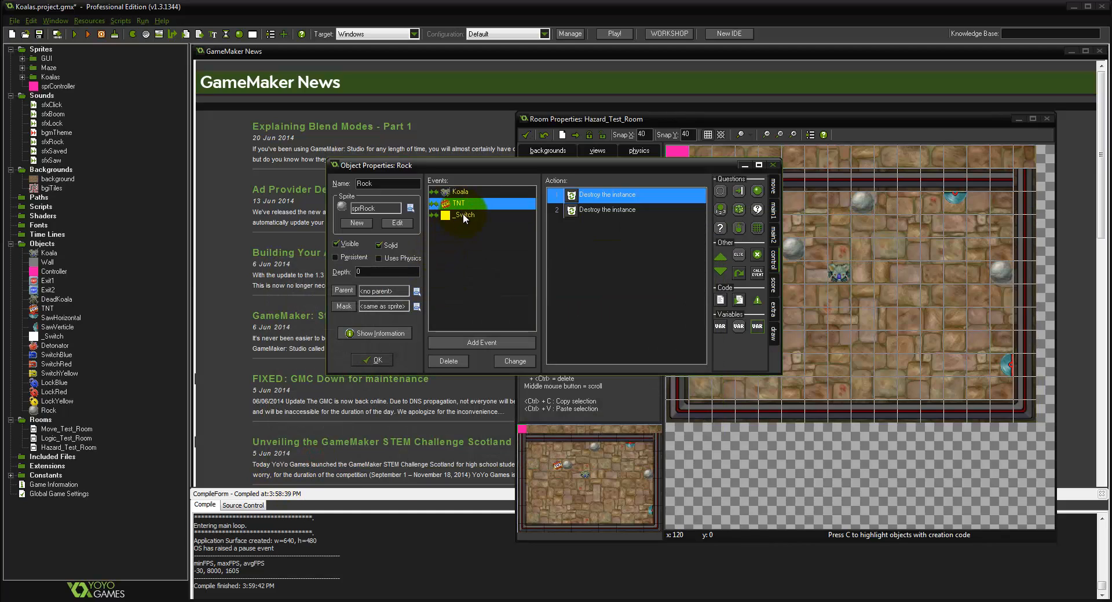
Step: Review which instance the Destroy action applies to in the Rock's _Switch collision event, and close the Rock object
{"action": "left_click", "coordinate": [463, 214]}
{"action": "double_click", "coordinate": [602, 195]}
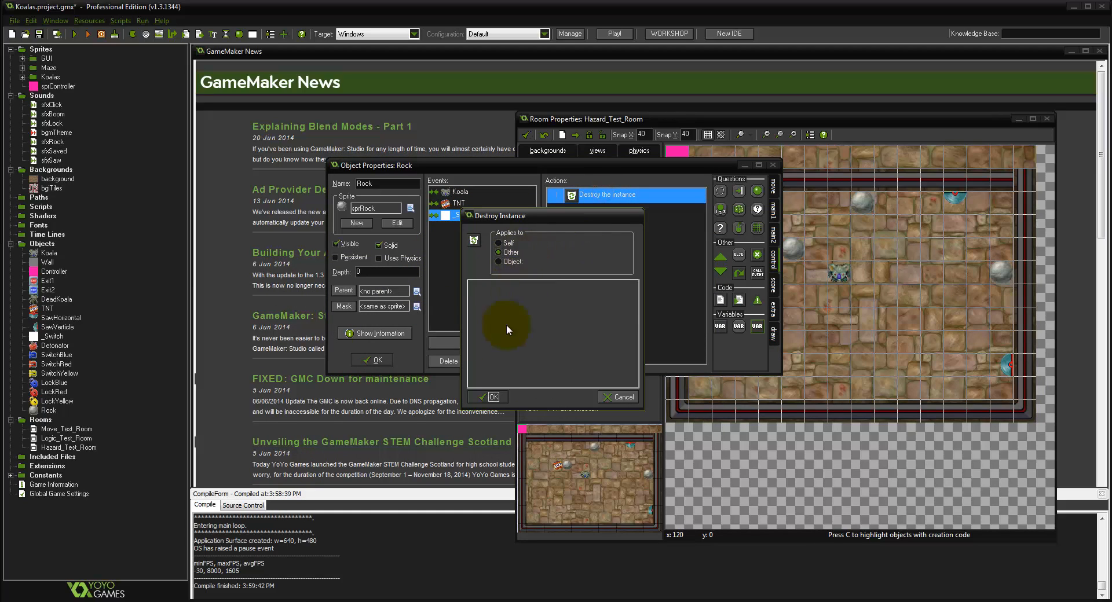
{"action": "left_click", "coordinate": [493, 398]}
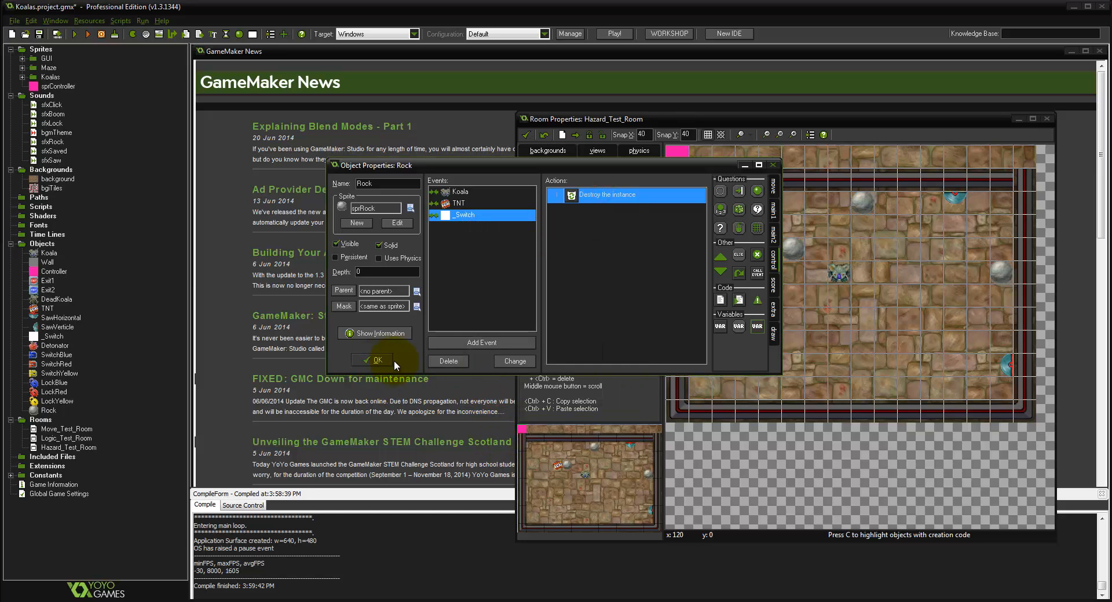
{"action": "left_click", "coordinate": [377, 361]}
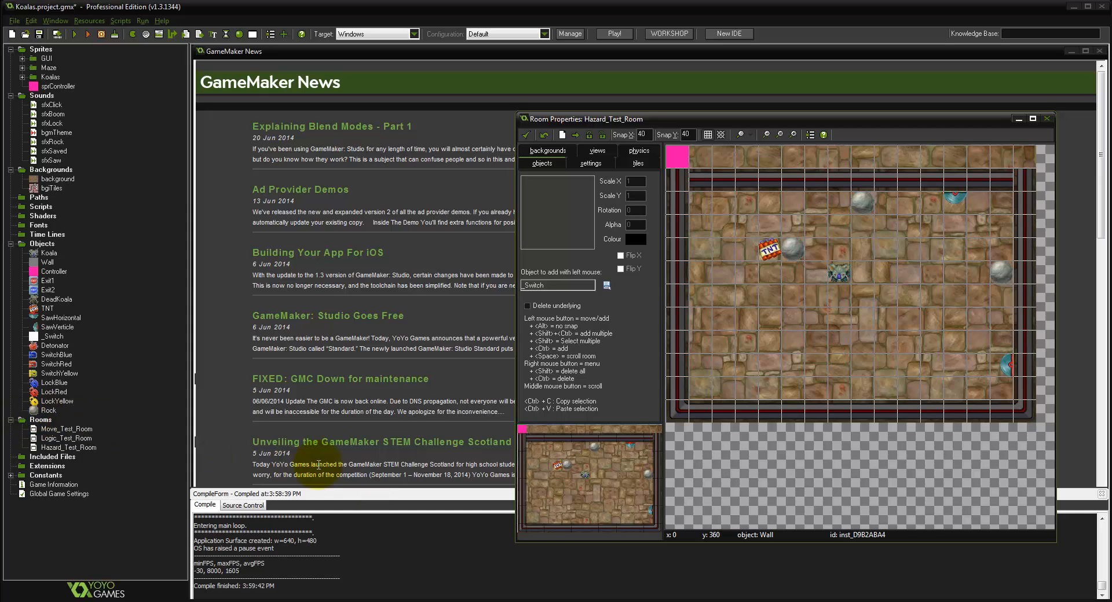
Step: Create a new room, turn off its background colour drawing and assign the image named background to Background 0
{"action": "right_click", "coordinate": [42, 421]}
{"action": "left_click", "coordinate": [48, 429]}
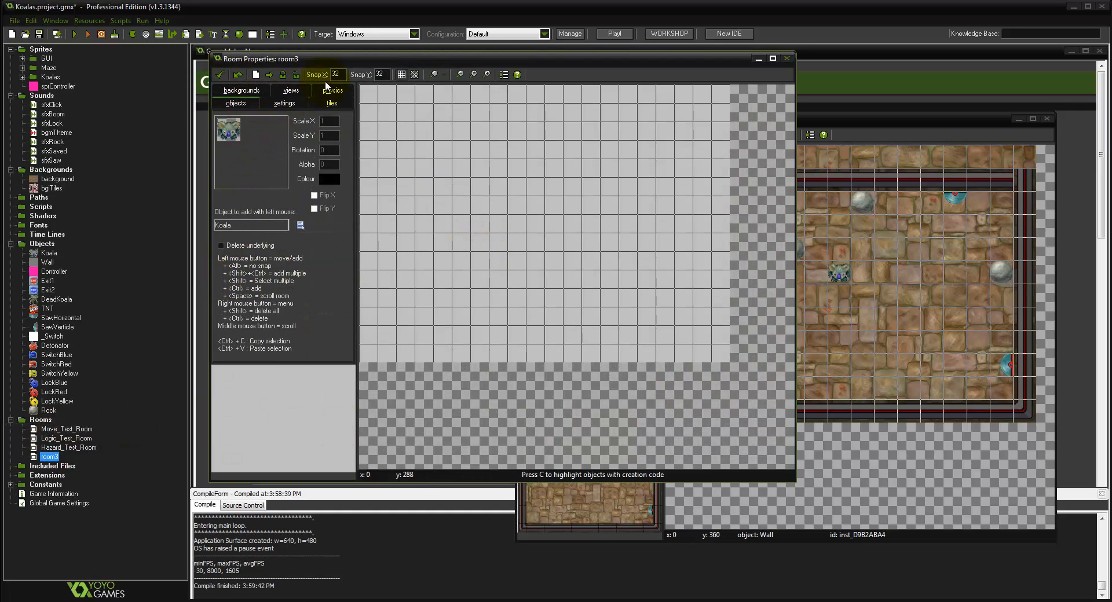
{"action": "left_click", "coordinate": [241, 91]}
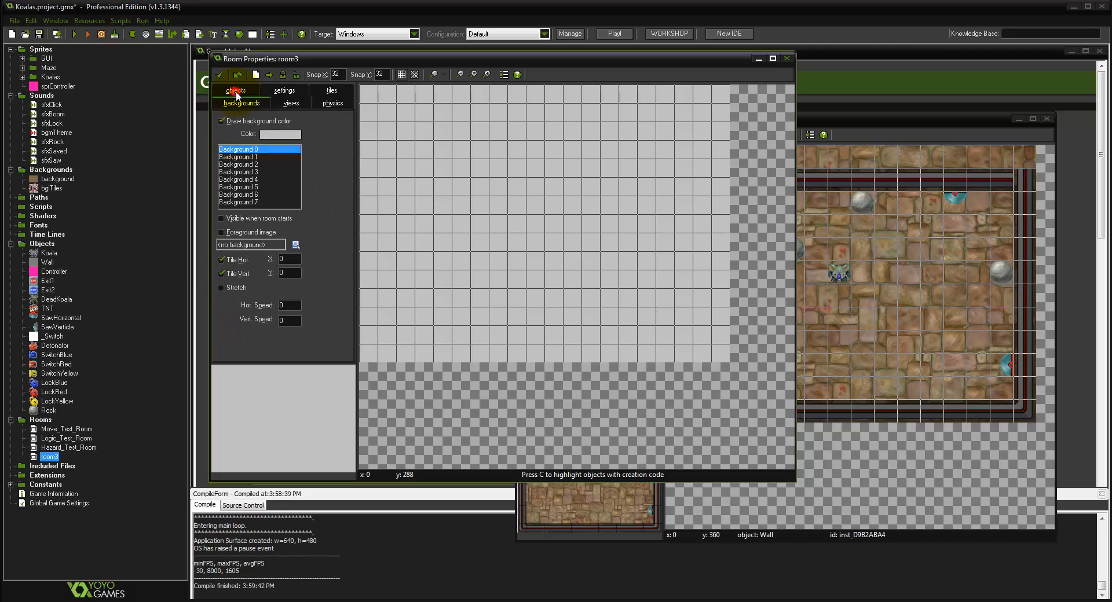
{"action": "left_click", "coordinate": [261, 118]}
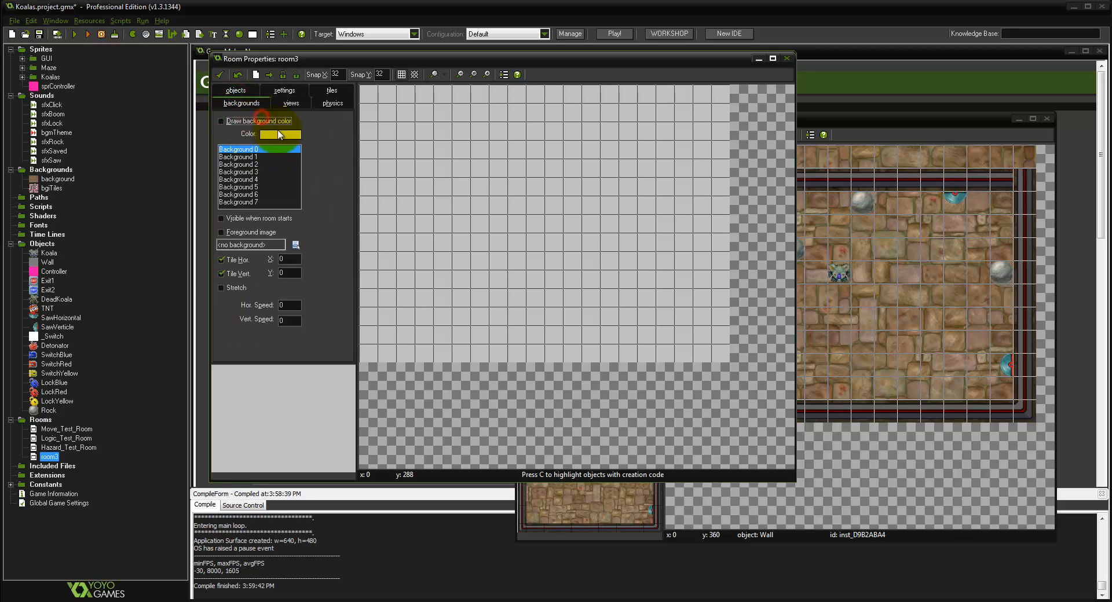
{"action": "left_click", "coordinate": [264, 243]}
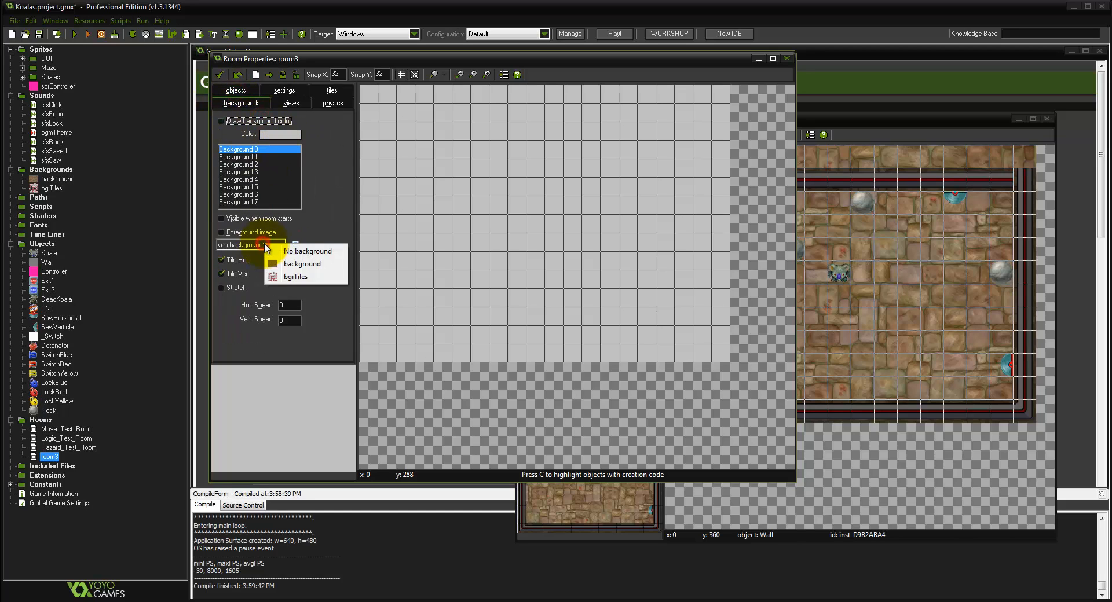
{"action": "left_click", "coordinate": [310, 264]}
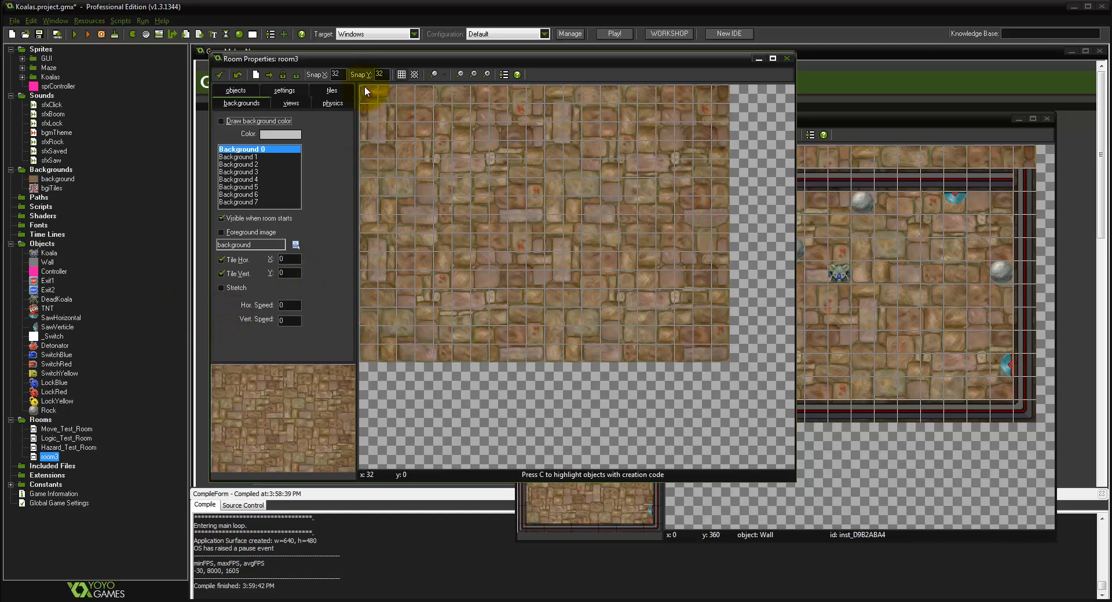
Step: Set the new room's horizontal and vertical grid snap to 40
{"action": "double_click", "coordinate": [336, 74]}
{"action": "type", "text": "40"}
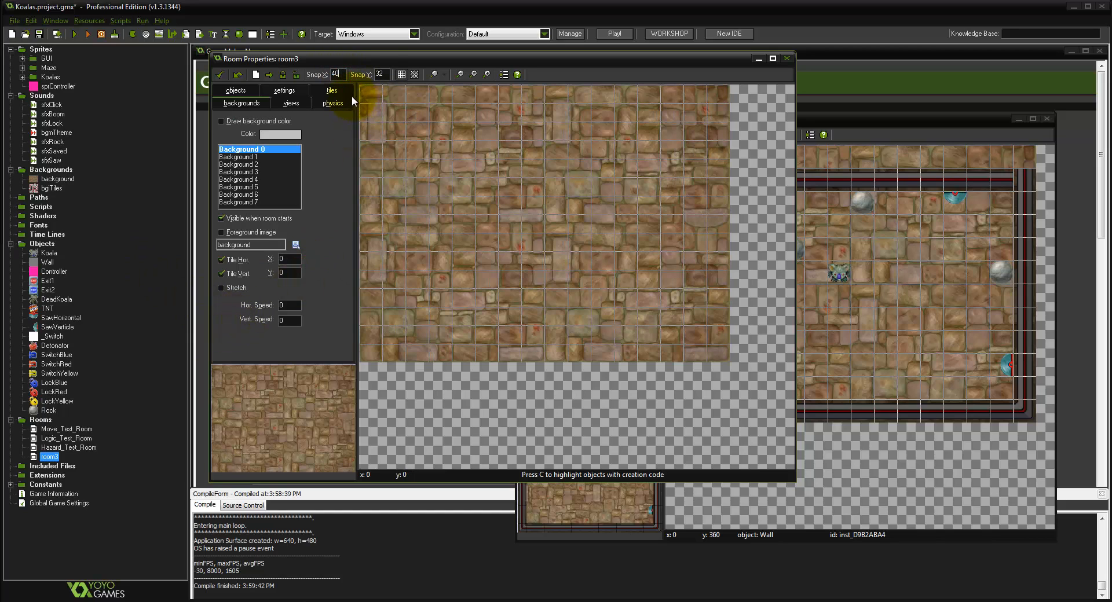
{"action": "double_click", "coordinate": [379, 74]}
{"action": "type", "text": "40"}
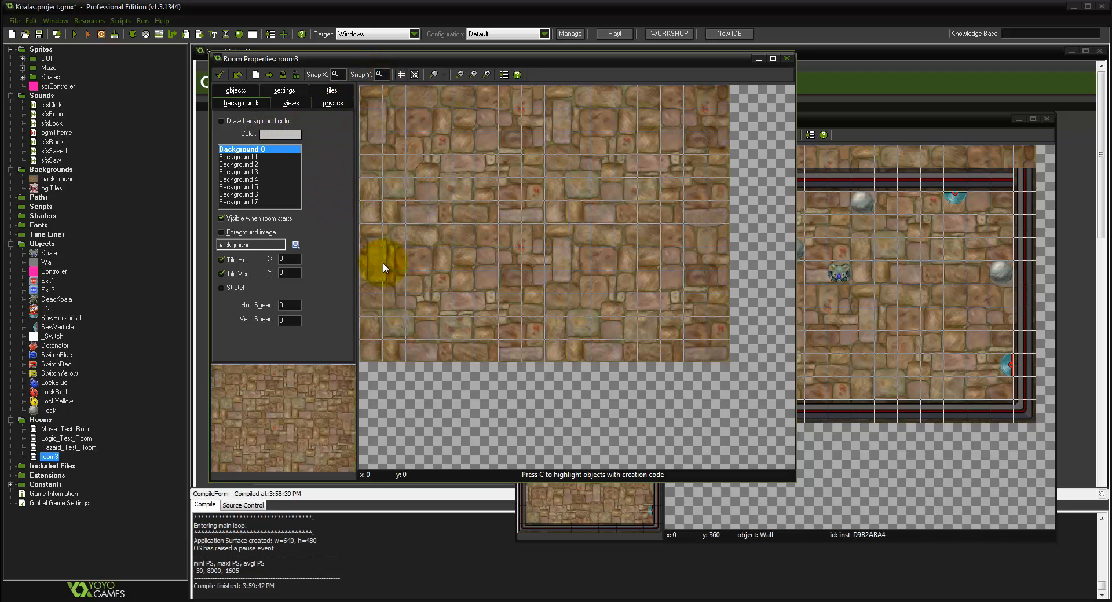
Step: Lay horizontal bgiTiles wall tiles along the room's upper edge at y 40 and lower edge at y 440, removing the stray tiles
{"action": "left_click", "coordinate": [331, 91]}
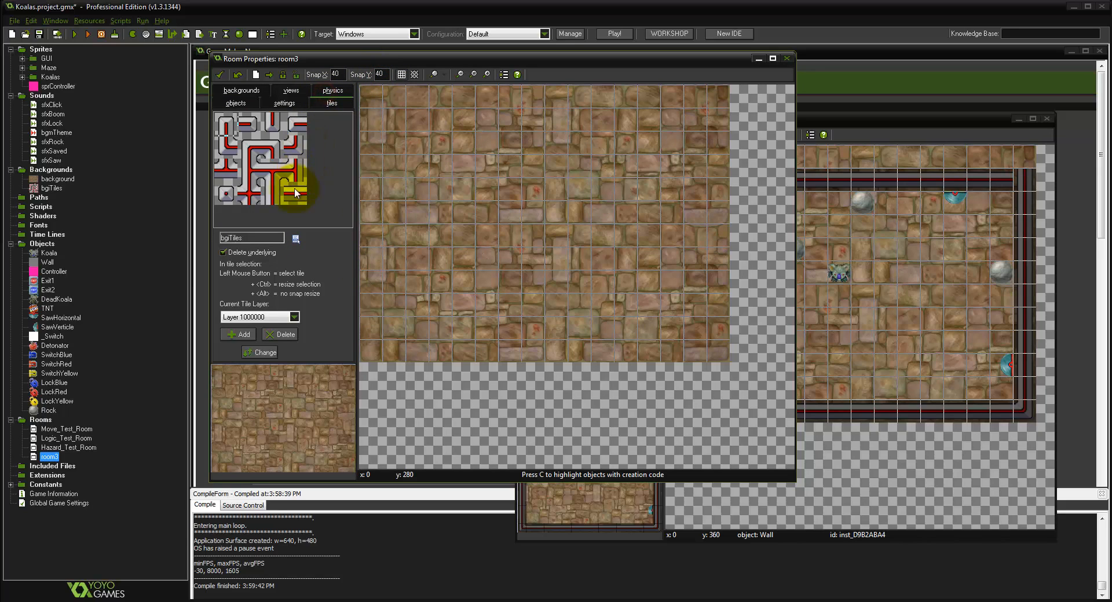
{"action": "left_click", "coordinate": [398, 122]}
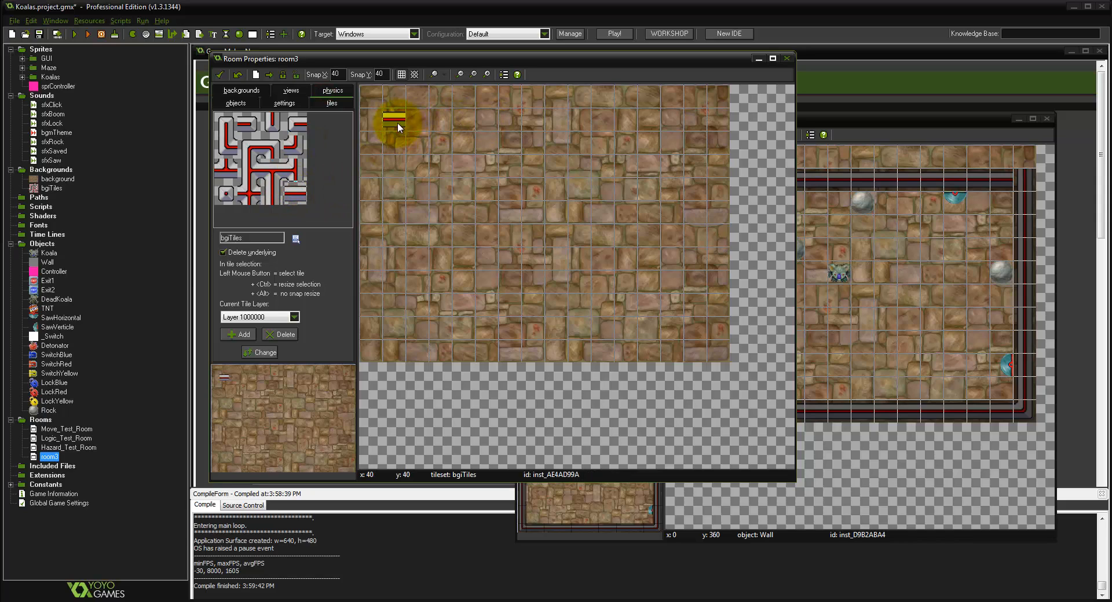
{"action": "left_click_drag", "start_coordinate": [397, 123], "coordinate": [693, 114]}
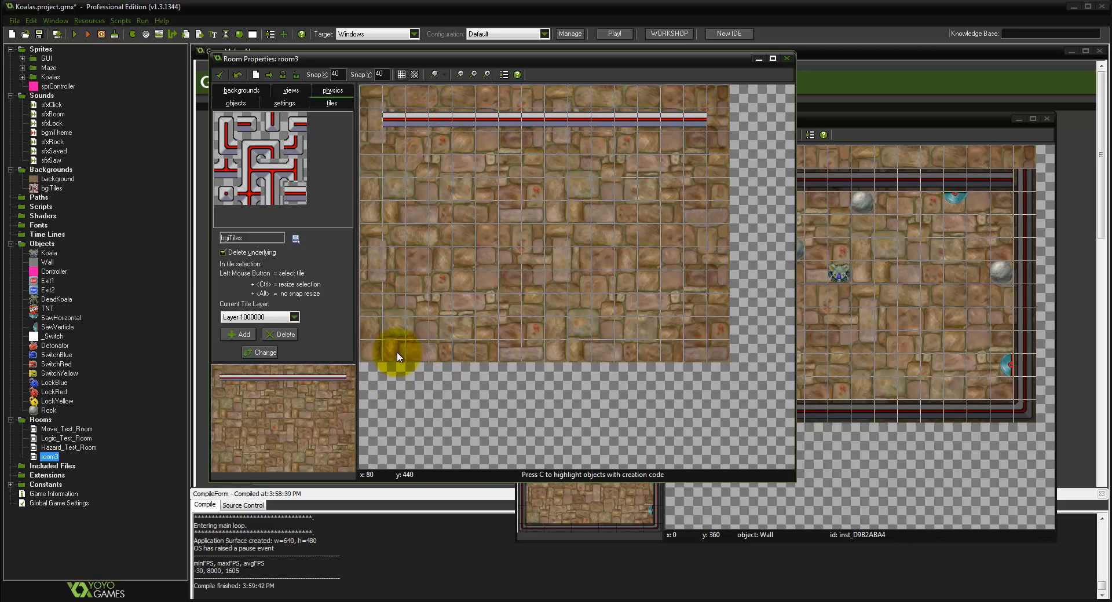
{"action": "mouse_move", "coordinate": [395, 351]}
{"action": "left_mouse_down"}
{"action": "mouse_move", "coordinate": [670, 340]}
{"action": "mouse_move", "coordinate": [631, 356]}
{"action": "mouse_move", "coordinate": [573, 342]}
{"action": "left_mouse_up"}
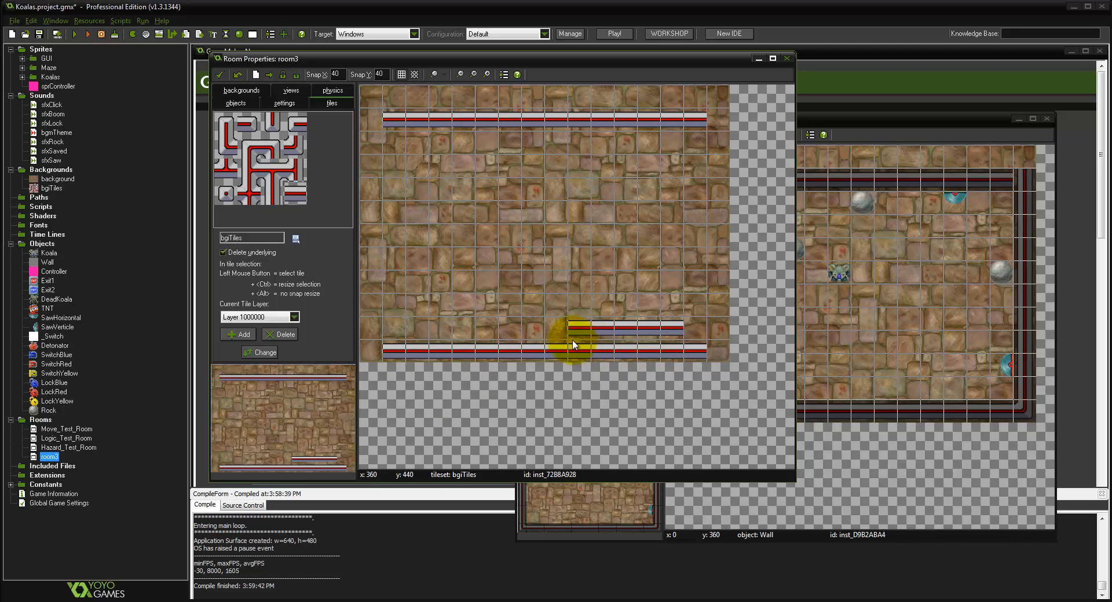
{"action": "right_click", "coordinate": [577, 336]}
{"action": "left_click", "coordinate": [575, 311]}
{"action": "mouse_move", "coordinate": [576, 314]}
{"action": "right_mouse_down"}
{"action": "mouse_move", "coordinate": [626, 325]}
{"action": "mouse_move", "coordinate": [591, 313]}
{"action": "mouse_move", "coordinate": [544, 415]}
{"action": "mouse_move", "coordinate": [432, 463]}
{"action": "right_mouse_up"}
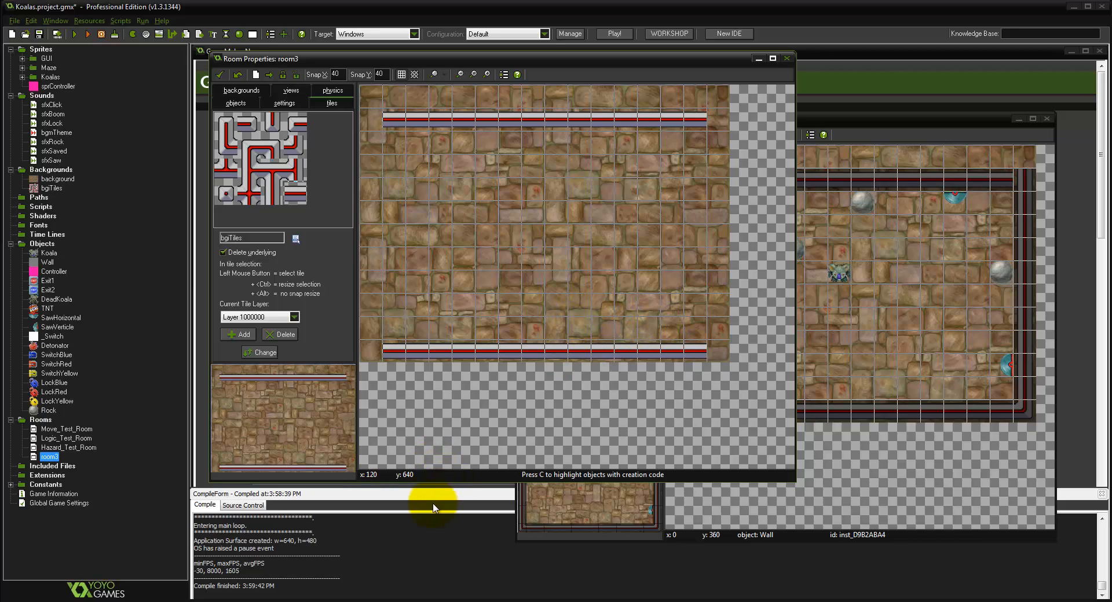
Step: Lay vertical wall tiles down the room's left and right edges between the horizontal walls, leaving the corners open
{"action": "left_click", "coordinate": [272, 200]}
{"action": "left_click", "coordinate": [370, 135]}
{"action": "right_click", "coordinate": [369, 137]}
{"action": "left_click", "coordinate": [362, 237]}
{"action": "mouse_move", "coordinate": [360, 238]}
{"action": "left_mouse_down"}
{"action": "mouse_move", "coordinate": [363, 143]}
{"action": "mouse_move", "coordinate": [371, 318]}
{"action": "left_mouse_up"}
{"action": "mouse_move", "coordinate": [722, 142]}
{"action": "left_mouse_down", "text": "shift"}
{"action": "mouse_move", "coordinate": [714, 325]}
{"action": "mouse_move", "coordinate": [708, 316]}
{"action": "left_mouse_up", "text": "shift"}
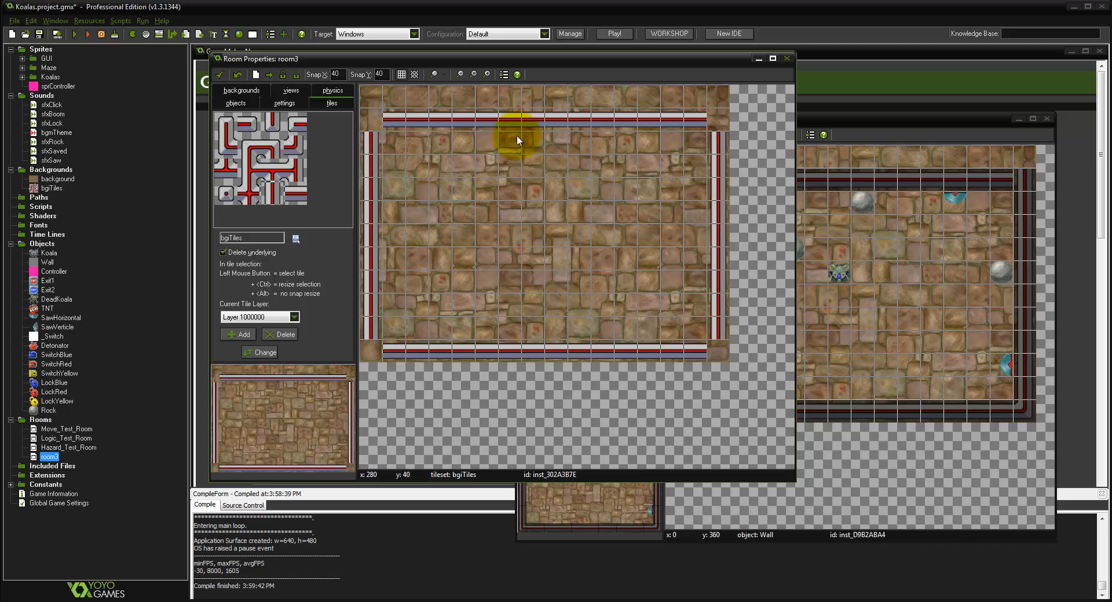
Step: Place the matching corner tiles at all four corners to join the room's outer walls
{"action": "left_click", "coordinate": [226, 147]}
{"action": "left_click", "coordinate": [374, 349]}
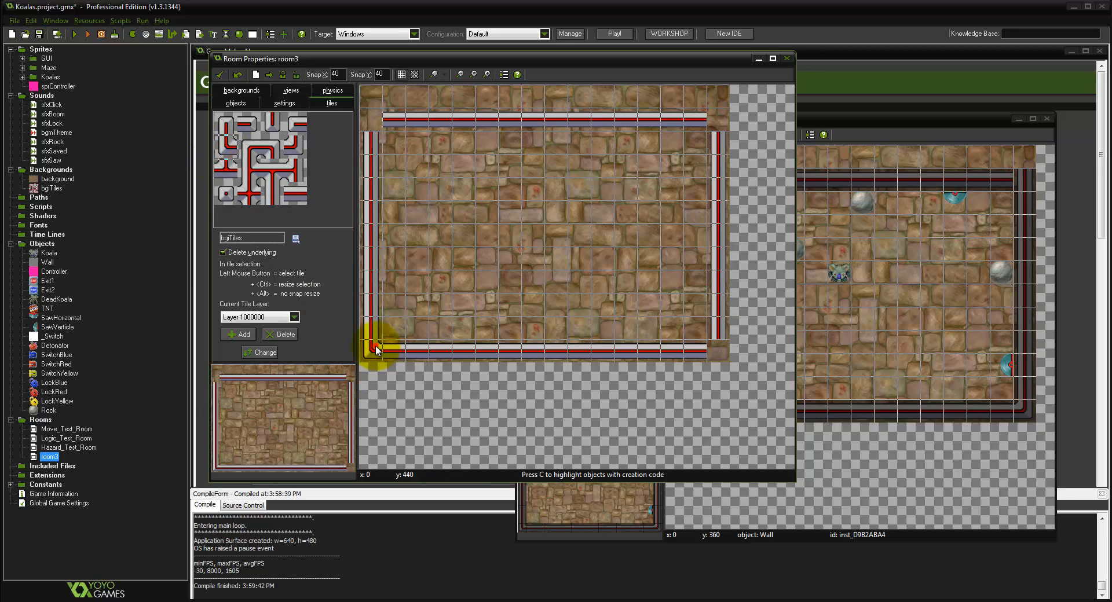
{"action": "left_click", "coordinate": [255, 144]}
{"action": "left_click", "coordinate": [369, 115]}
{"action": "left_click", "coordinate": [285, 147]}
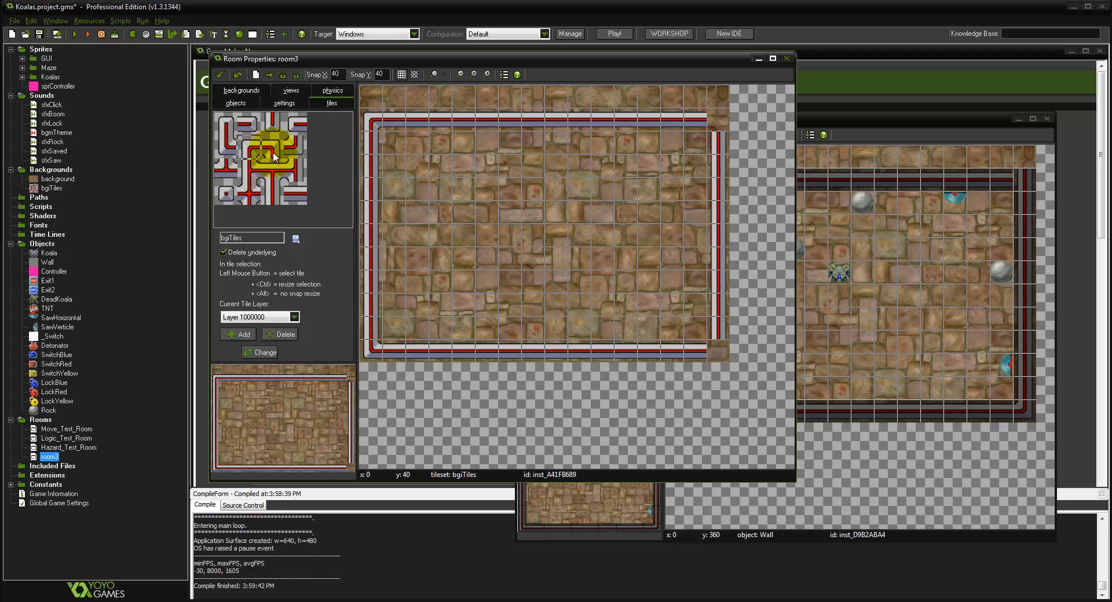
{"action": "left_click", "coordinate": [714, 120]}
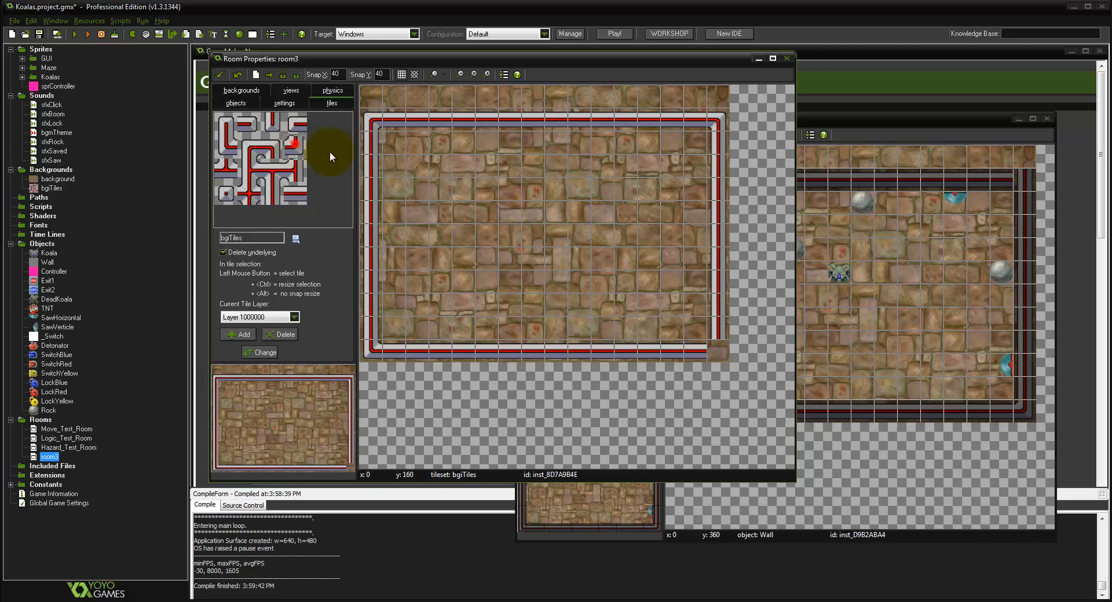
{"action": "left_click", "coordinate": [735, 347]}
{"action": "left_click", "coordinate": [718, 351]}
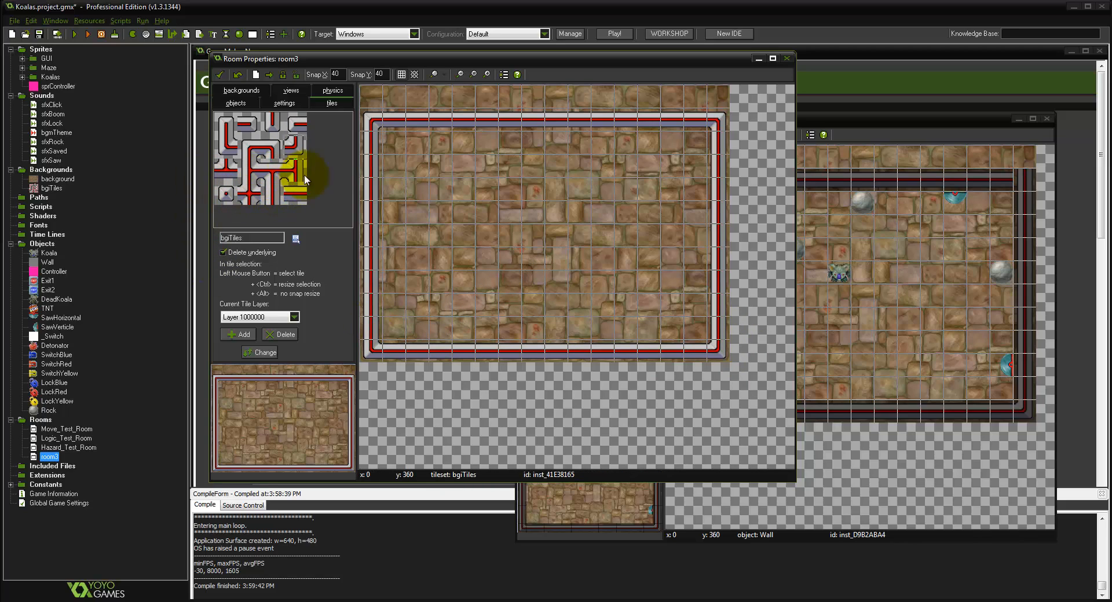
Step: Place a junction tile on the left wall at y 200 and extend six horizontal wall tiles inward from it
{"action": "left_click", "coordinate": [226, 194]}
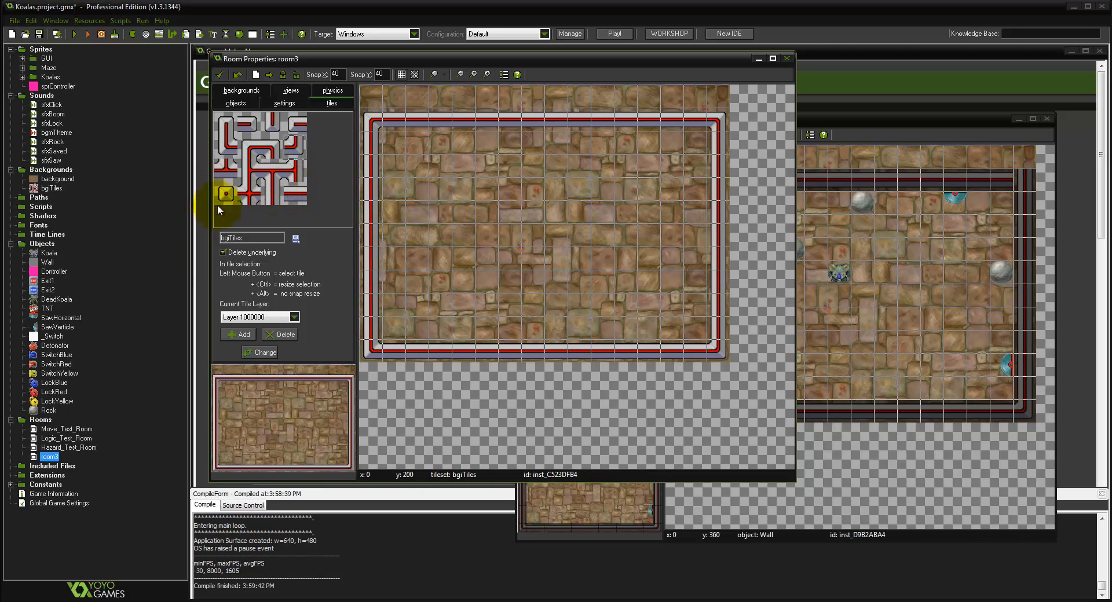
{"action": "left_click", "coordinate": [252, 168]}
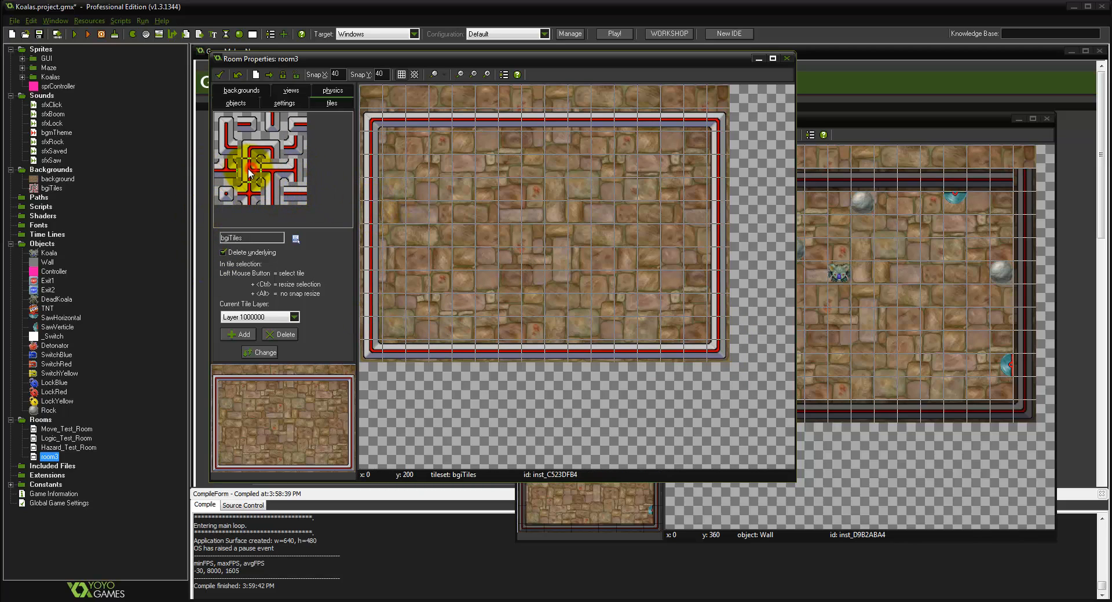
{"action": "left_click", "coordinate": [377, 211]}
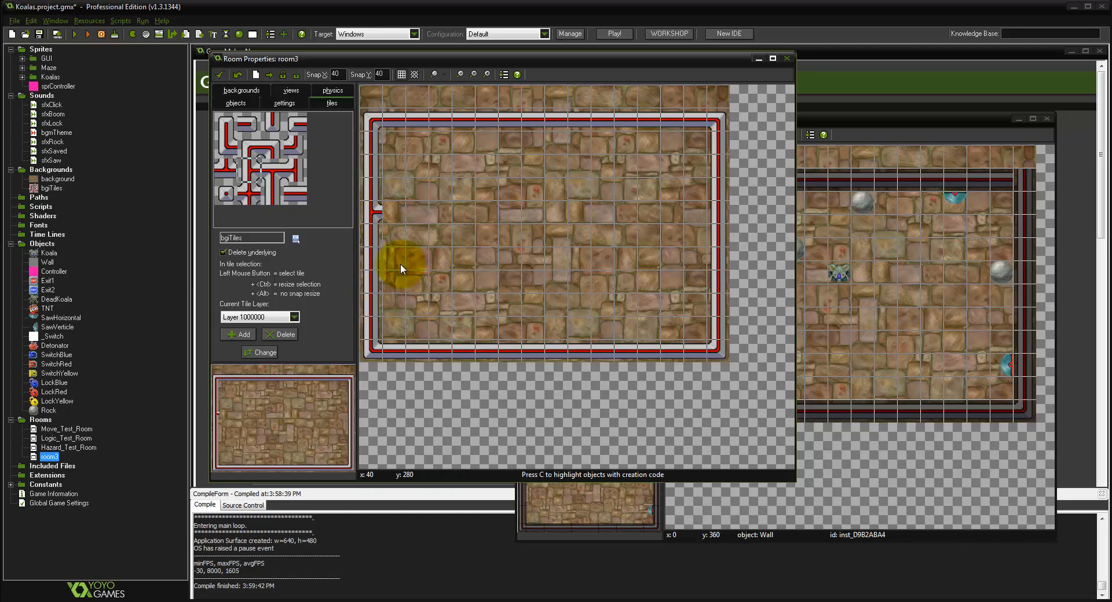
{"action": "left_click", "coordinate": [297, 194]}
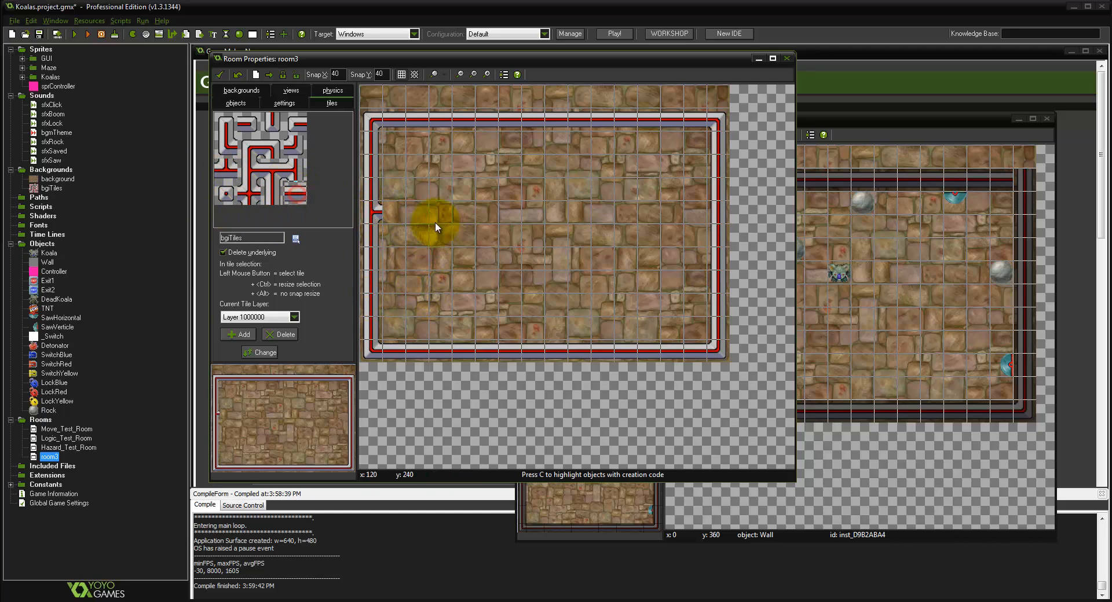
{"action": "left_click", "coordinate": [393, 210]}
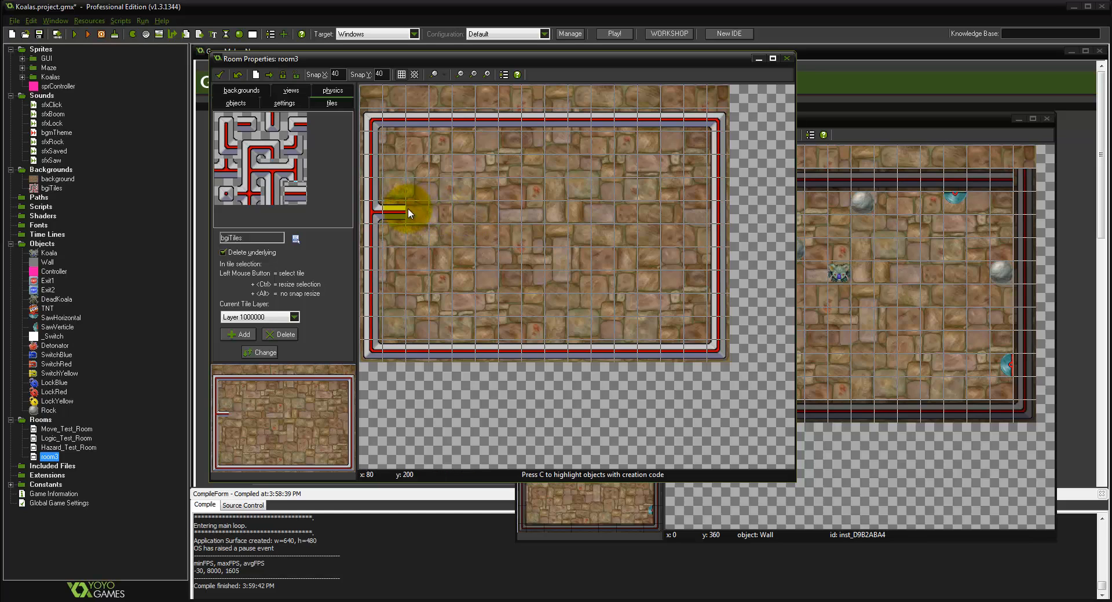
{"action": "left_click_drag", "start_coordinate": [408, 210], "coordinate": [526, 216]}
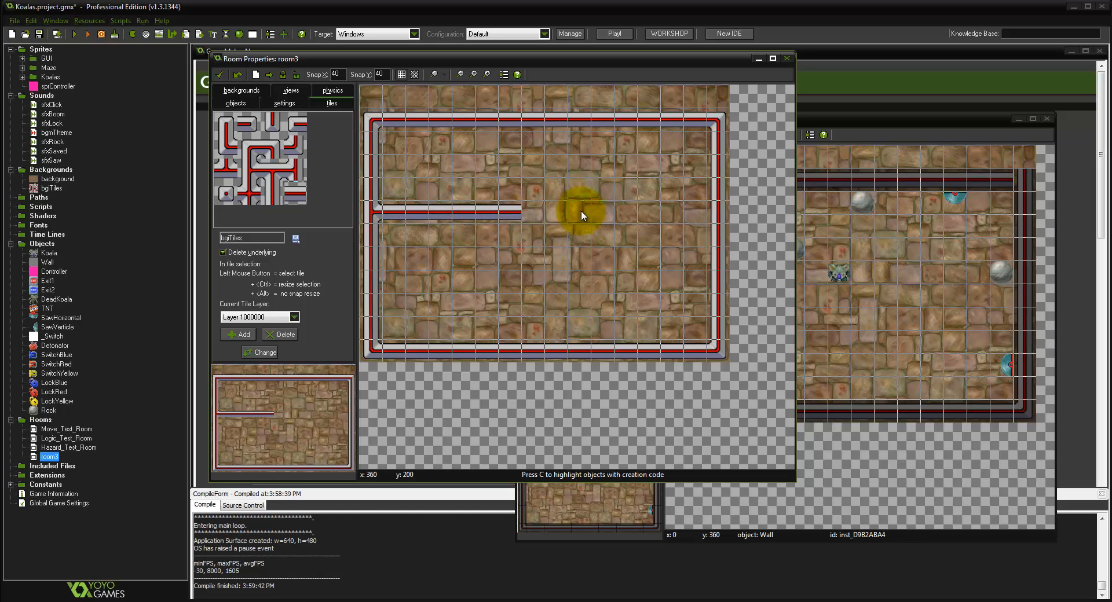
Step: Lay horizontal wall tiles at y 200 across the room's right half and join them to the right wall with a junction tile
{"action": "left_click_drag", "start_coordinate": [600, 210], "coordinate": [702, 211]}
{"action": "left_click", "coordinate": [295, 172]}
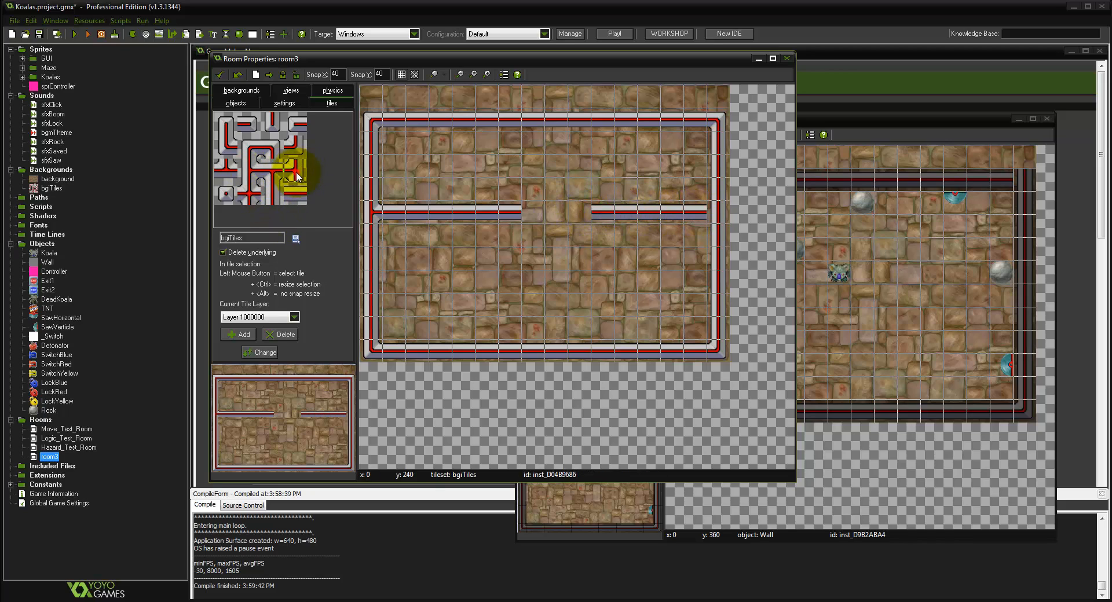
{"action": "left_click", "coordinate": [718, 209]}
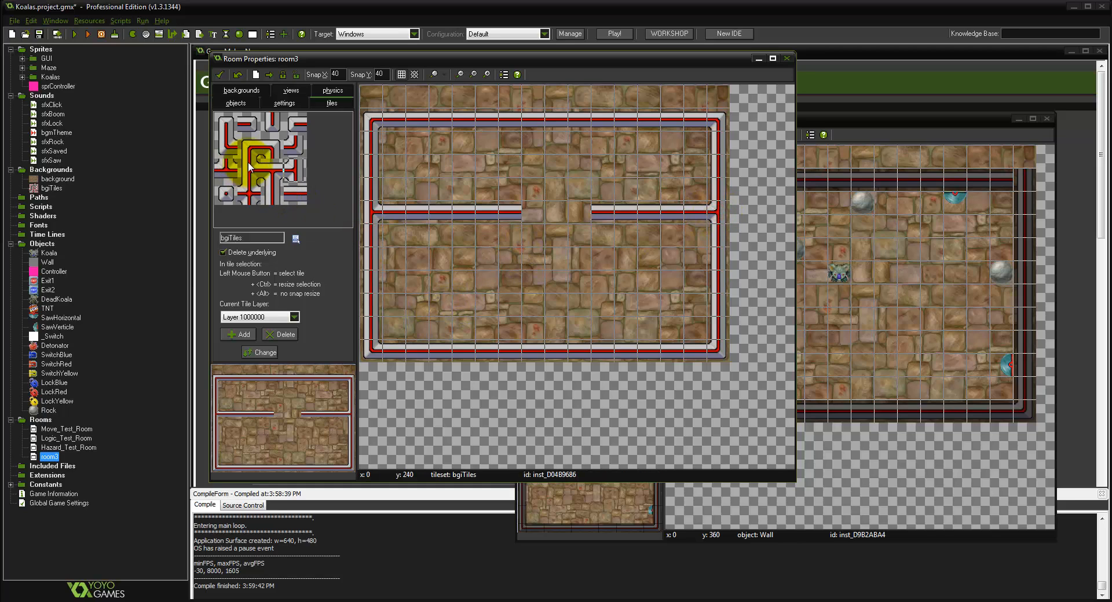
Step: Close both wall ends facing the central gap at y 200 with matching end-cap tiles
{"action": "left_click", "coordinate": [248, 121]}
{"action": "left_click", "coordinate": [533, 214]}
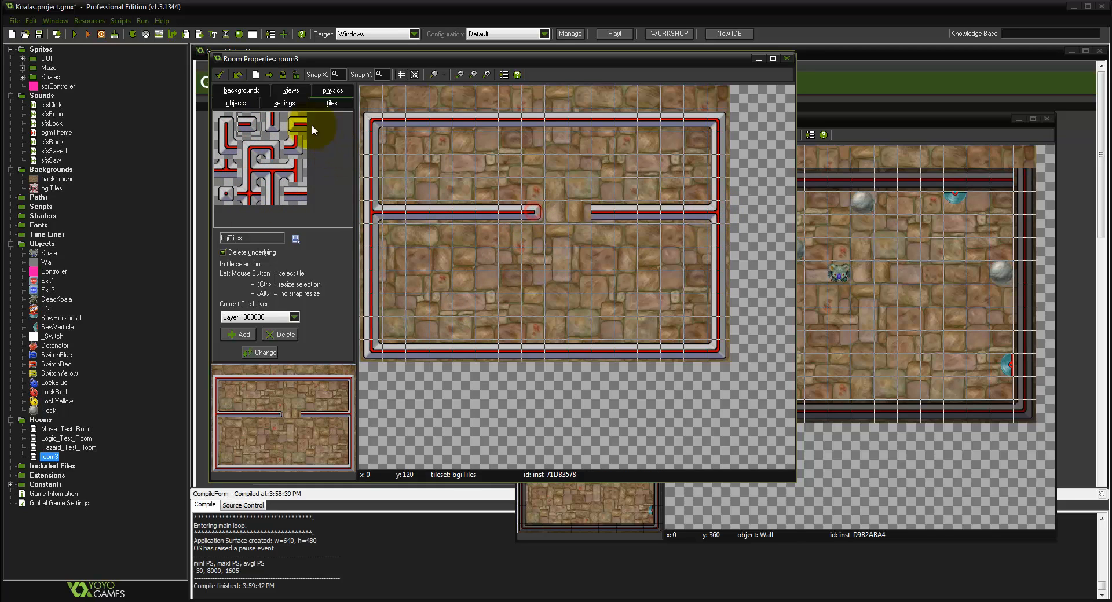
{"action": "left_click", "coordinate": [297, 124]}
{"action": "left_click", "coordinate": [576, 211]}
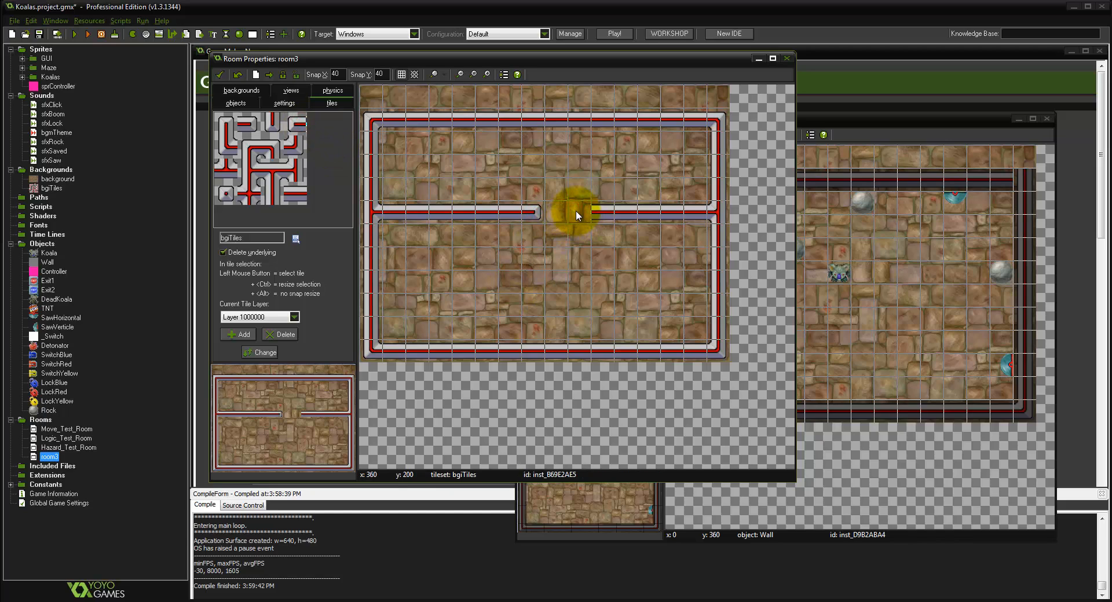
{"action": "left_click", "coordinate": [569, 220]}
{"action": "left_click", "coordinate": [580, 210]}
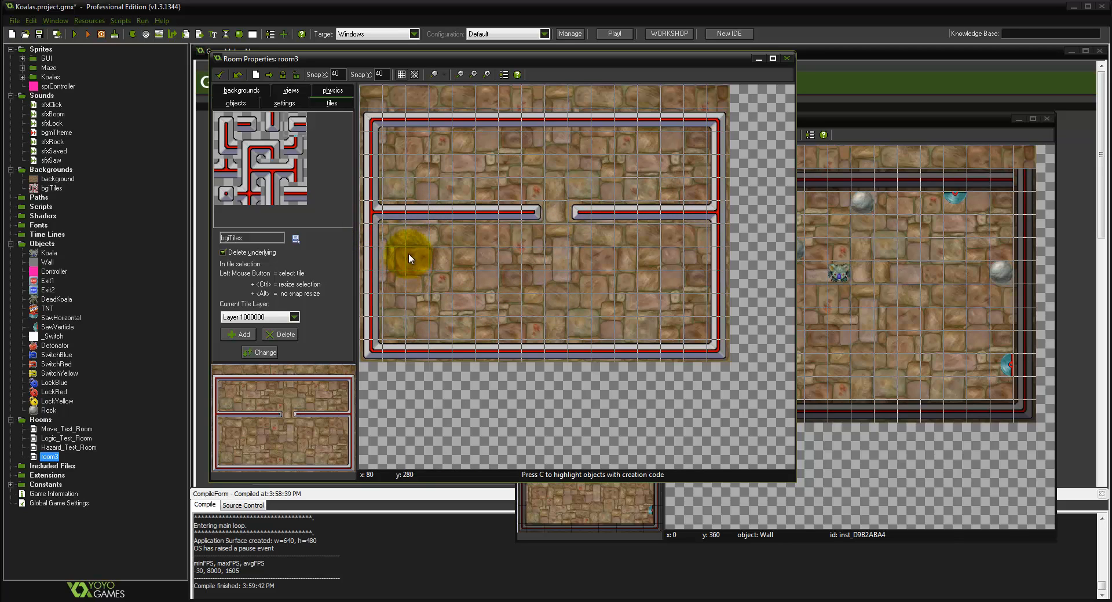
Step: Lay a second row of horizontal wall tiles at y 280 with a central gap, and clear both rows from x 440 rightward
{"action": "left_click", "coordinate": [282, 197]}
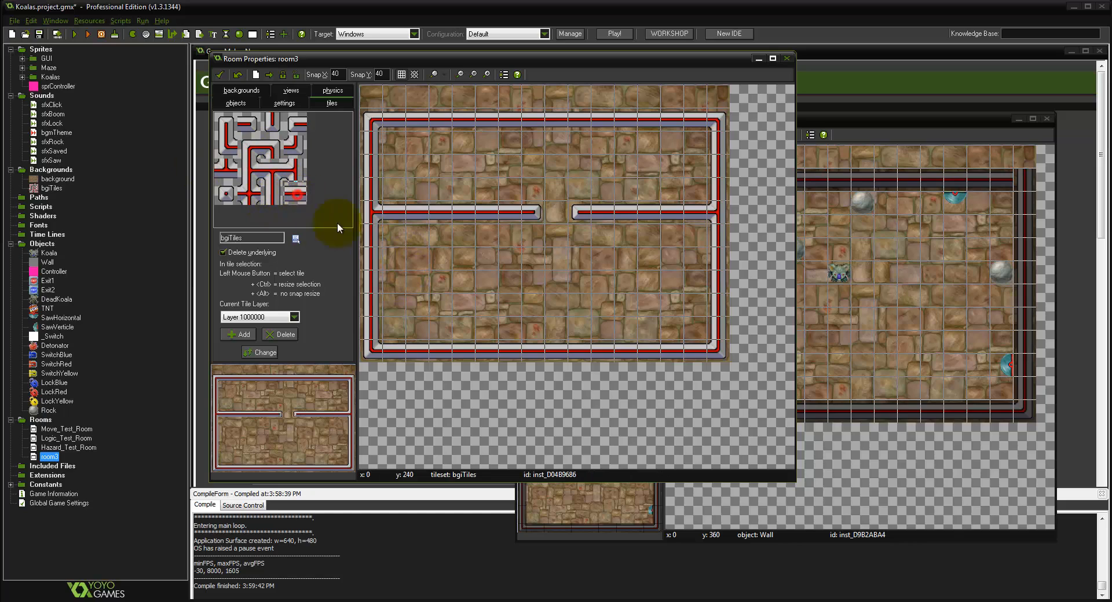
{"action": "left_click_drag", "start_coordinate": [392, 257], "coordinate": [693, 259]}
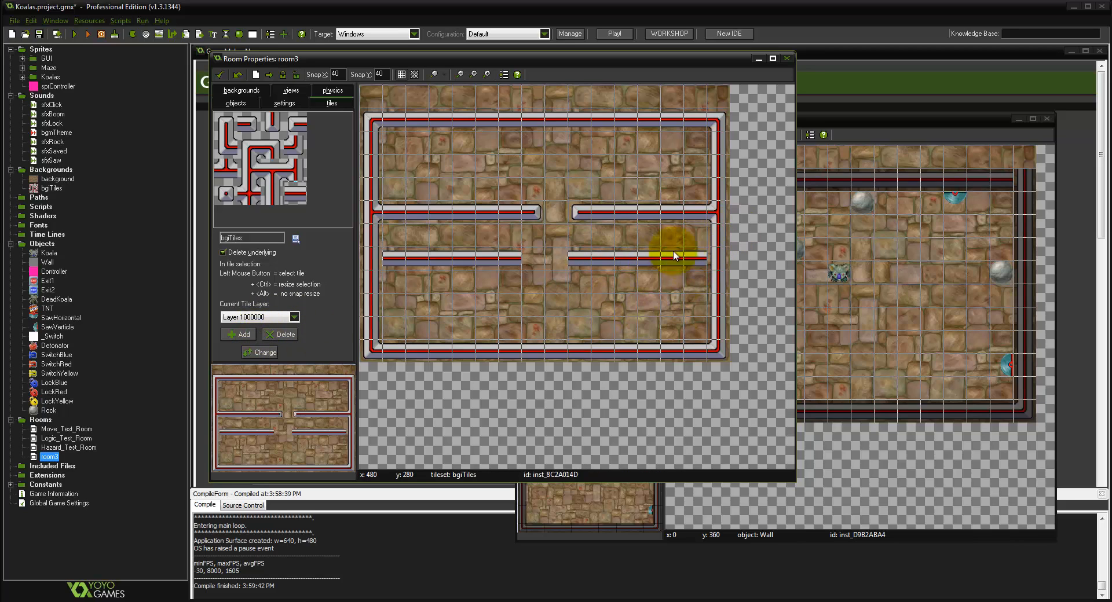
{"action": "mouse_move", "coordinate": [630, 212]}
{"action": "right_mouse_down"}
{"action": "mouse_move", "coordinate": [693, 211]}
{"action": "mouse_move", "coordinate": [646, 262]}
{"action": "mouse_move", "coordinate": [717, 204]}
{"action": "right_mouse_up"}
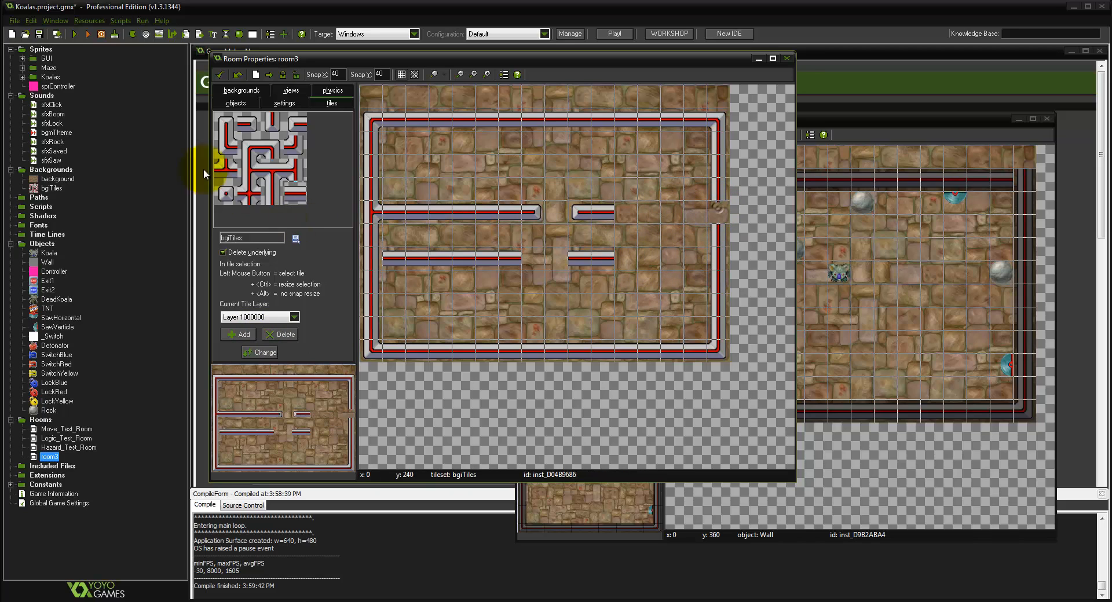
Step: Fill the hole in the right outer wall with a vertical tile and cap the left end of the short wall at y 280
{"action": "left_click", "coordinate": [286, 186]}
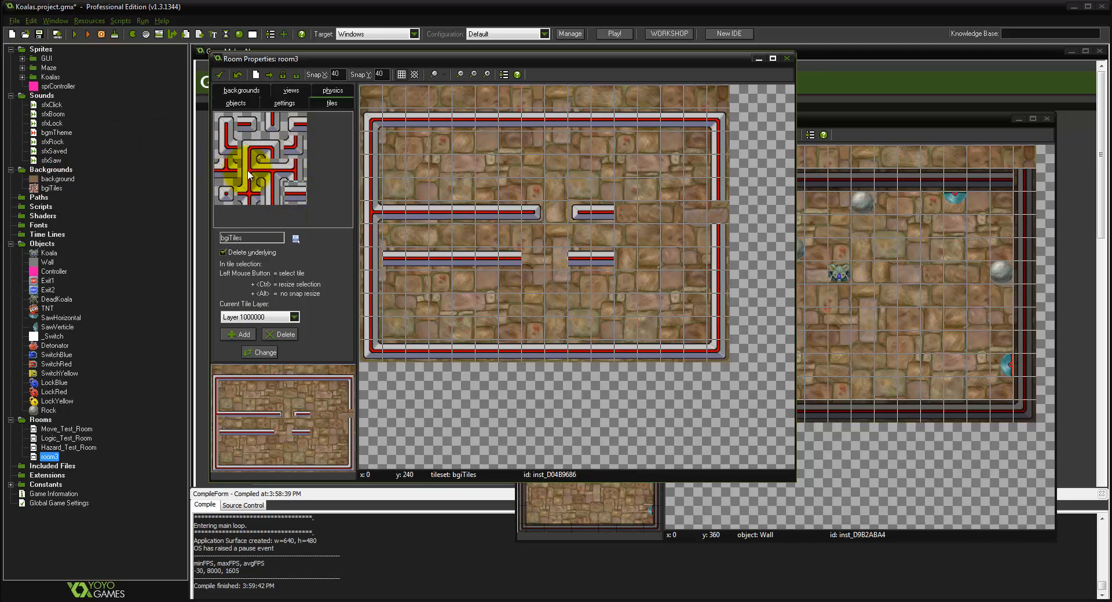
{"action": "left_click", "coordinate": [272, 189]}
{"action": "left_click", "coordinate": [719, 213]}
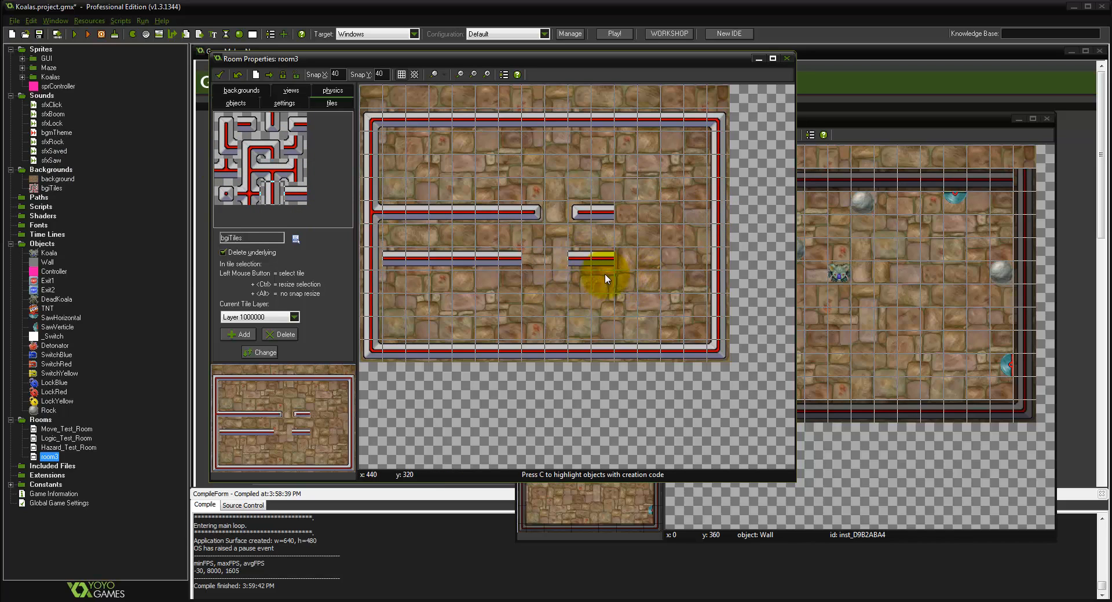
{"action": "right_click", "coordinate": [579, 258]}
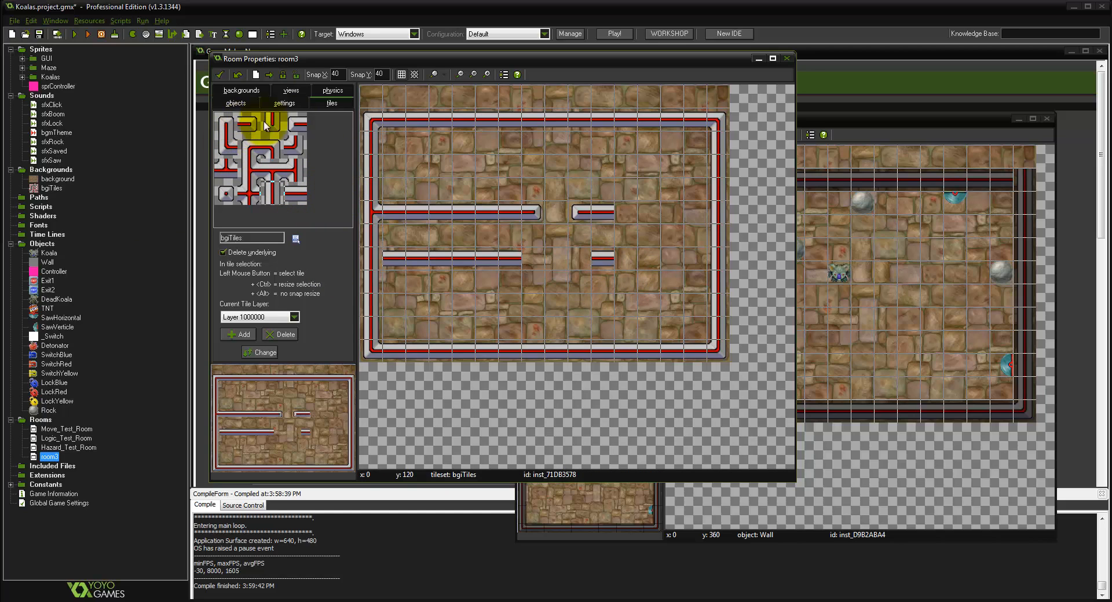
{"action": "left_click", "coordinate": [295, 124]}
{"action": "left_click", "coordinate": [579, 258]}
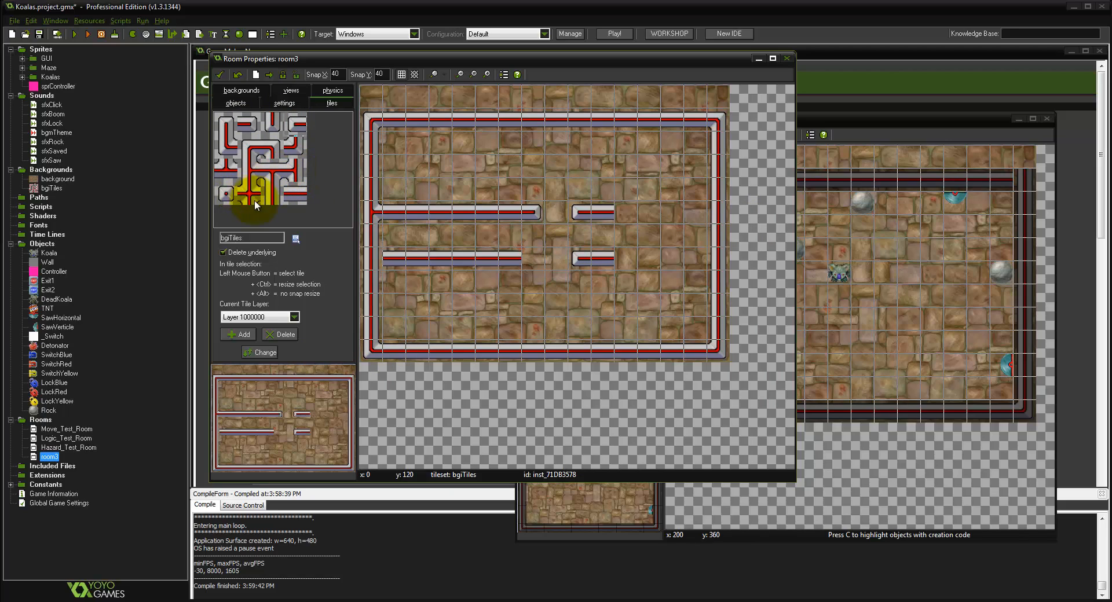
Step: Place three vertical wall tiles at x 480 and two at x 440 with an opening between them, deleting the misplaced corner tile
{"action": "left_click", "coordinate": [292, 148]}
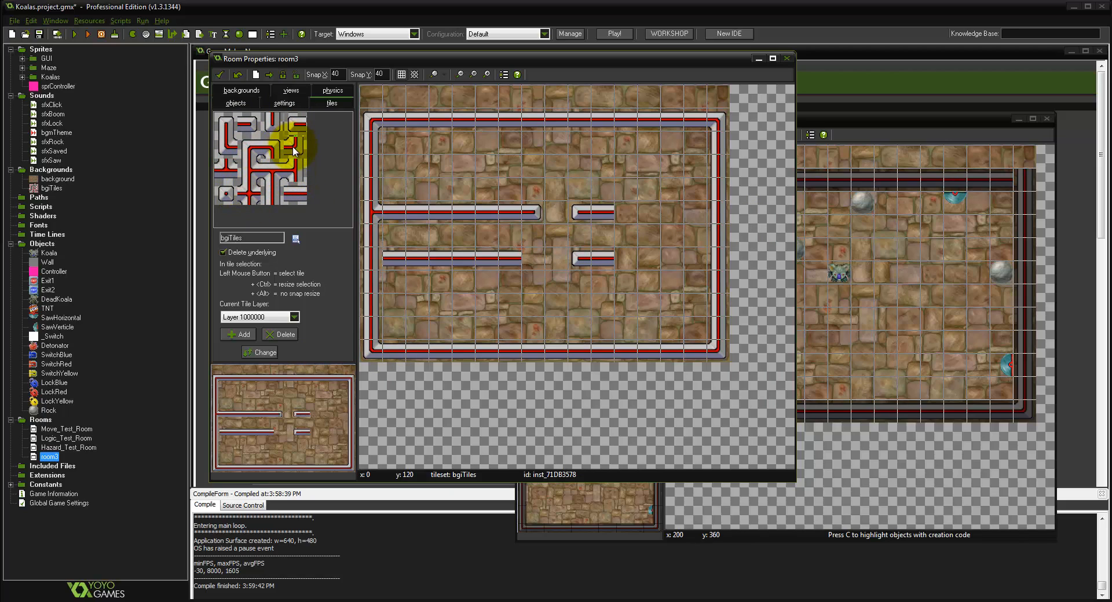
{"action": "left_click", "coordinate": [670, 264]}
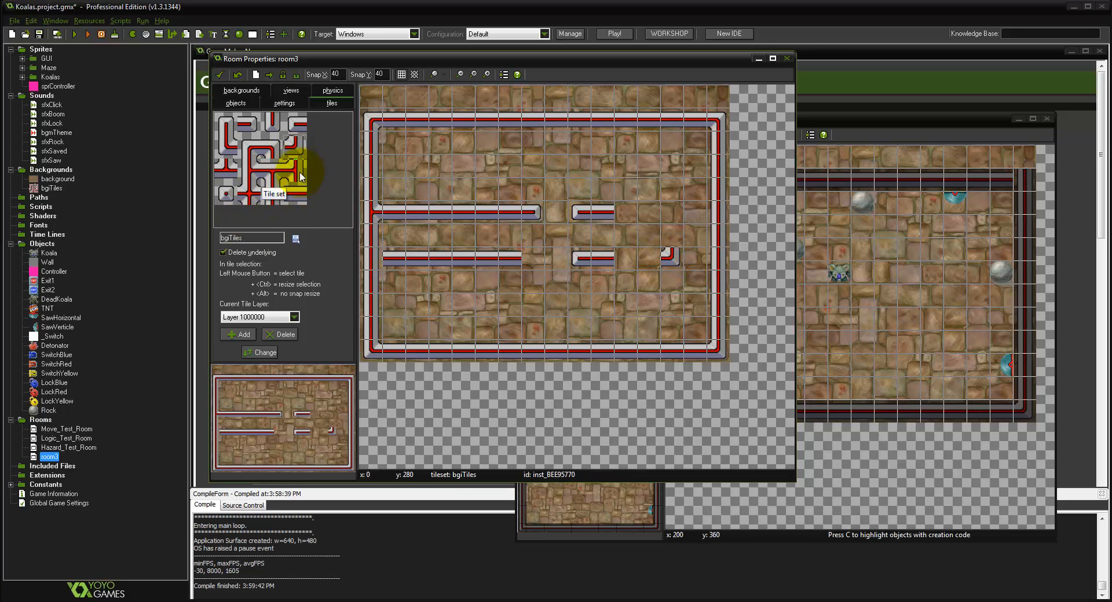
{"action": "left_click", "coordinate": [268, 194]}
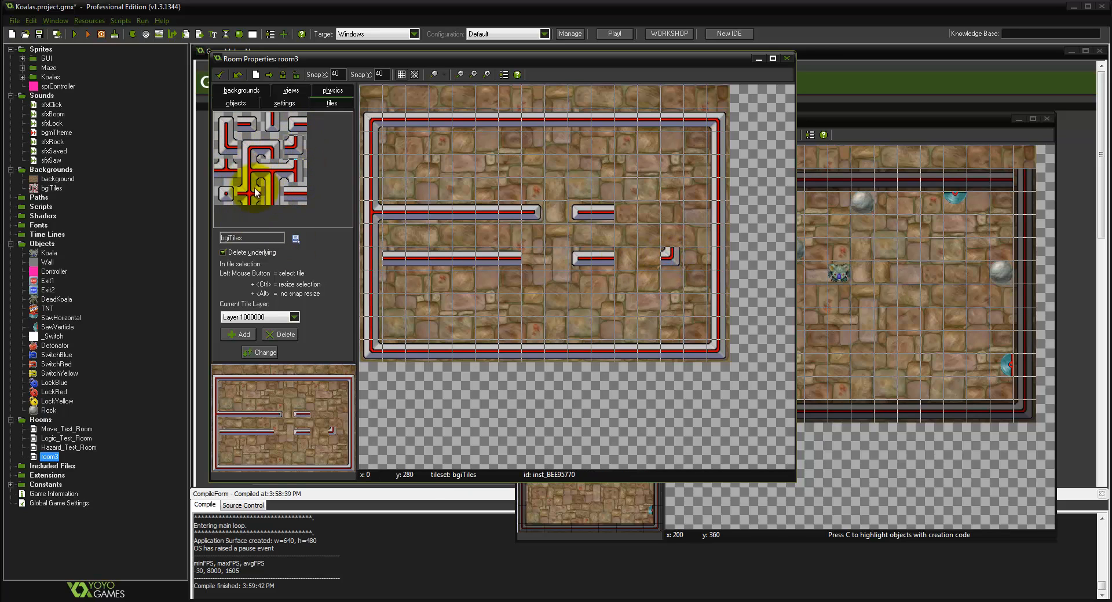
{"action": "right_click", "coordinate": [668, 252]}
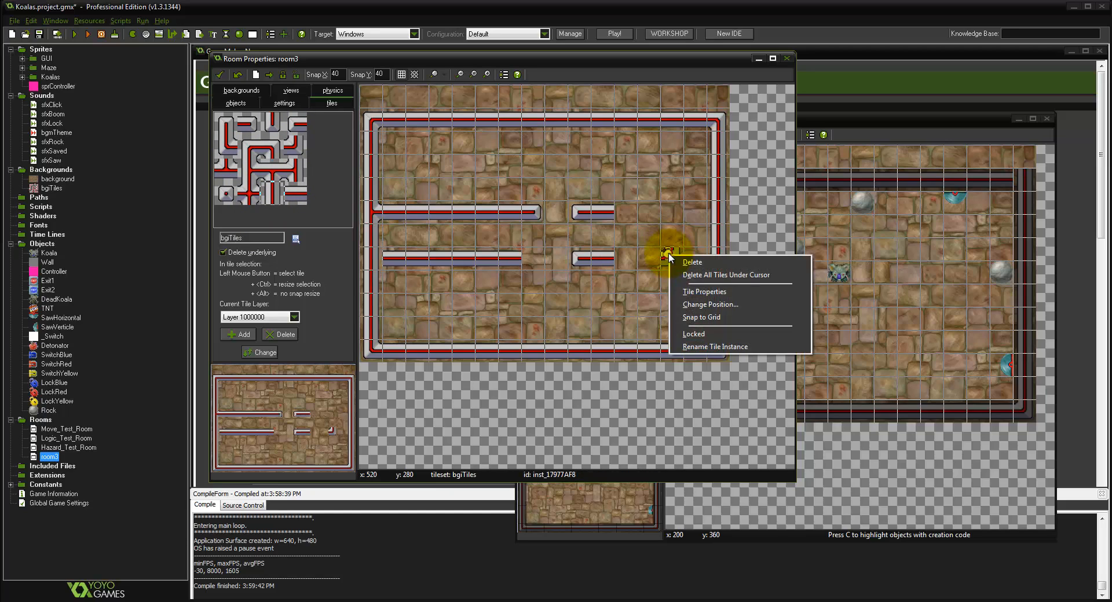
{"action": "left_click", "coordinate": [681, 256]}
{"action": "left_click", "coordinate": [651, 252]}
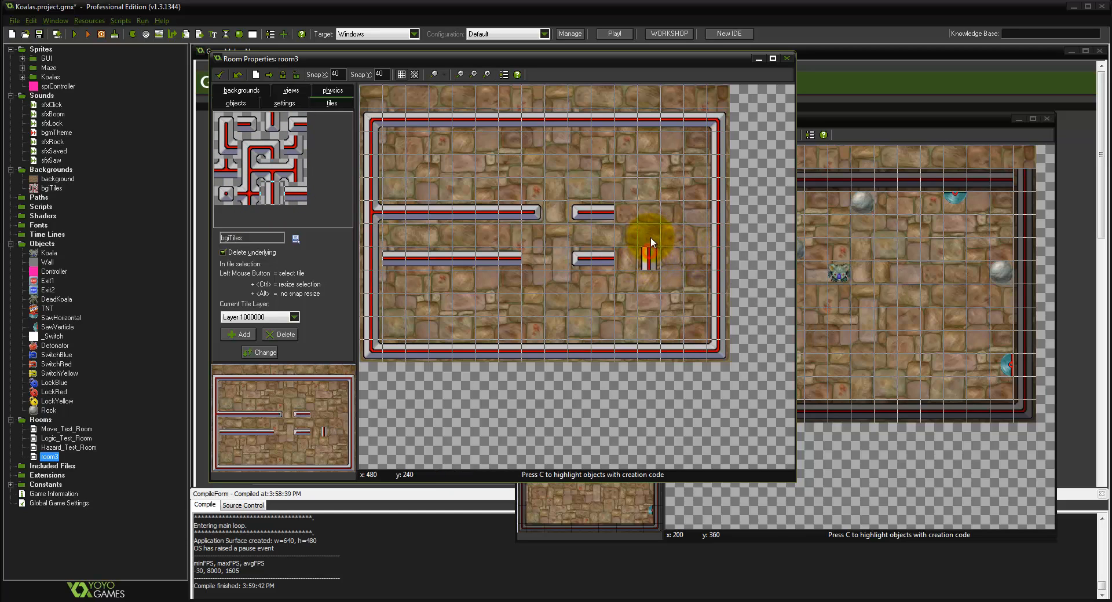
{"action": "left_click", "coordinate": [650, 234]}
{"action": "left_click", "coordinate": [646, 216]}
{"action": "left_click", "coordinate": [623, 218]}
{"action": "left_click", "coordinate": [623, 258]}
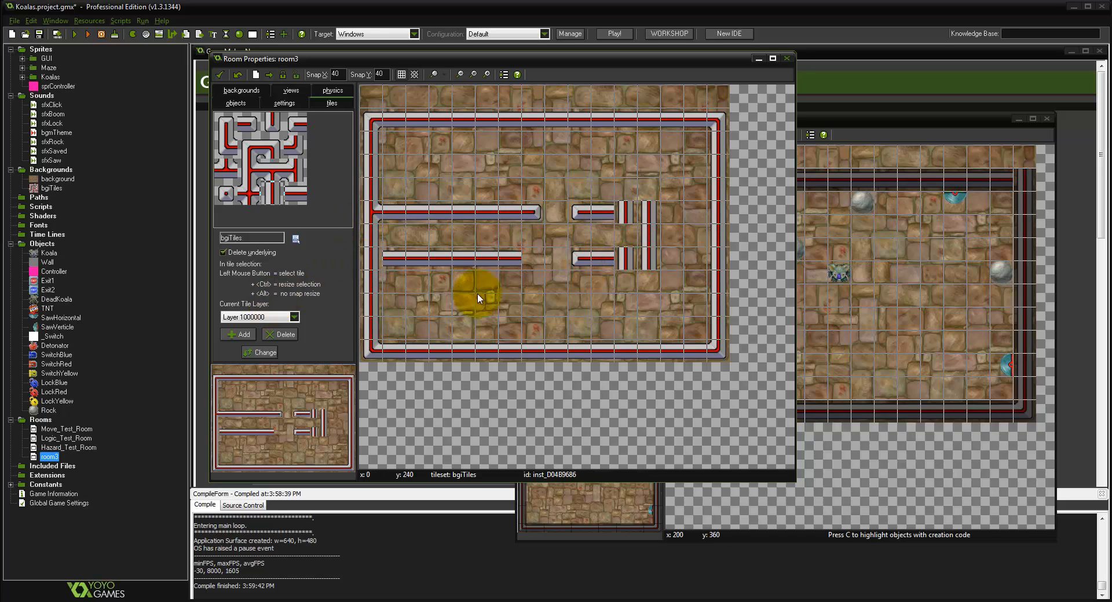
Step: Add two more columns of vertical wall tiles at x 520 and x 560, spanning y 200 to y 280
{"action": "left_click", "coordinate": [675, 259]}
{"action": "left_click", "coordinate": [670, 257]}
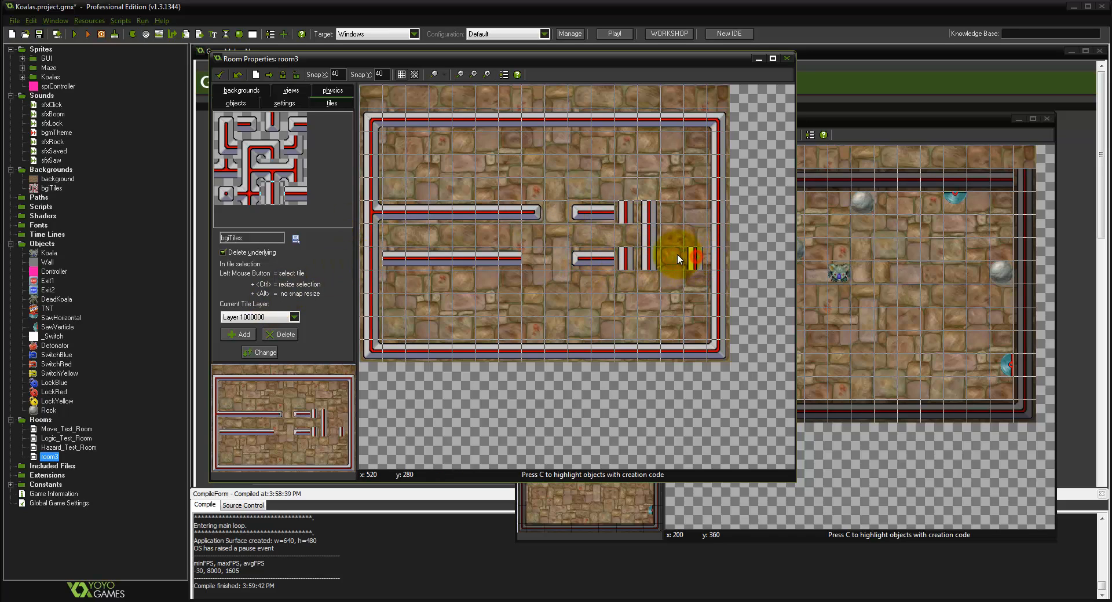
{"action": "left_click", "coordinate": [668, 215]}
{"action": "left_click", "coordinate": [691, 212]}
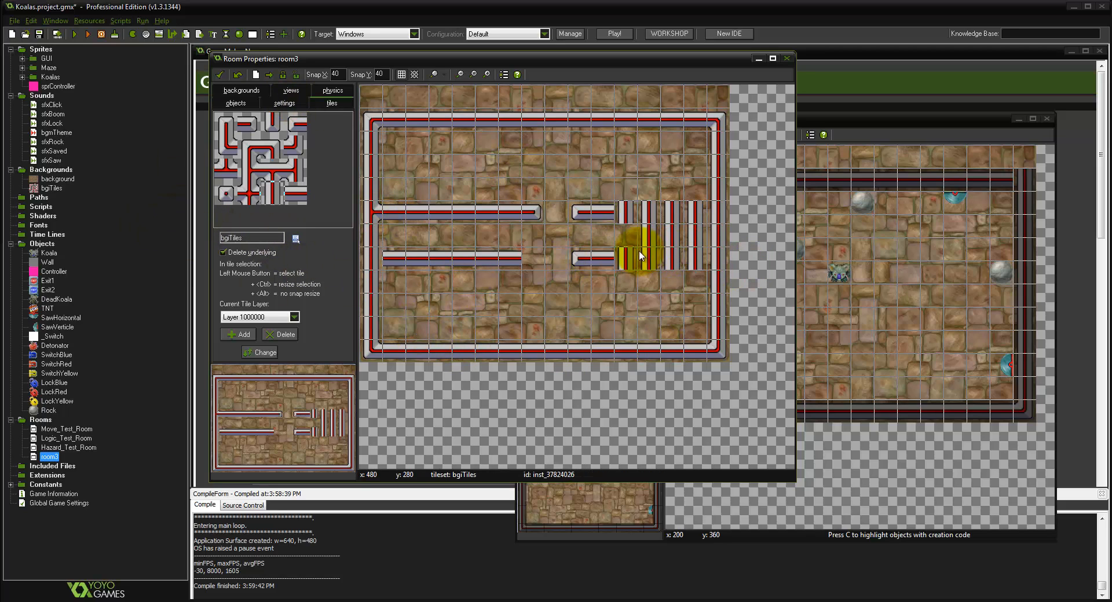
Step: Place a Koala object near the middle of the room's lower edge, in line with the central gap
{"action": "left_click", "coordinate": [233, 102]}
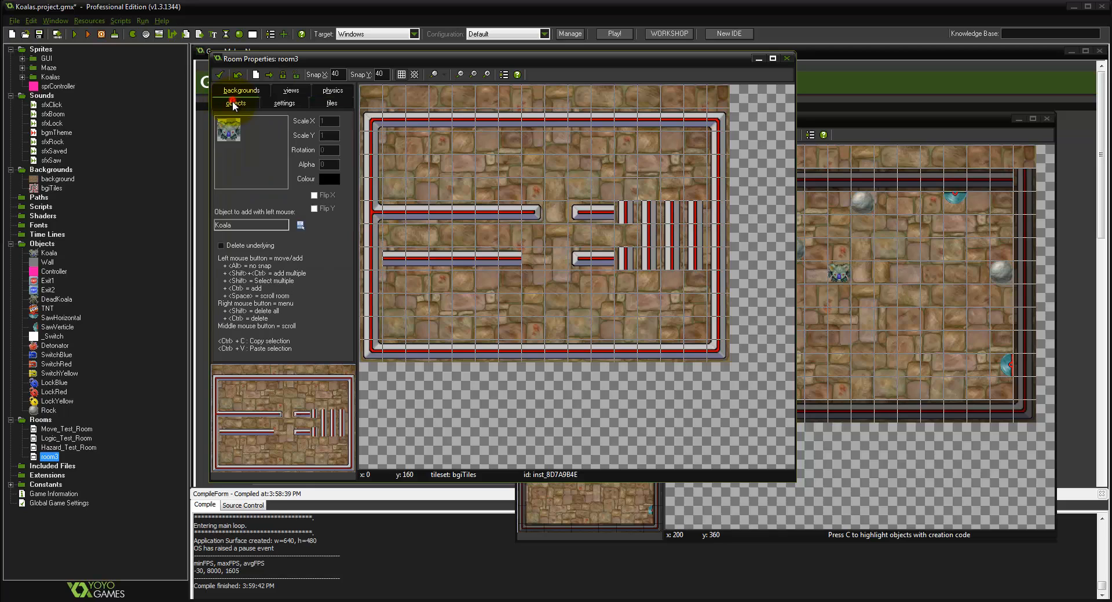
{"action": "left_click", "coordinate": [231, 128]}
{"action": "left_click", "coordinate": [225, 132]}
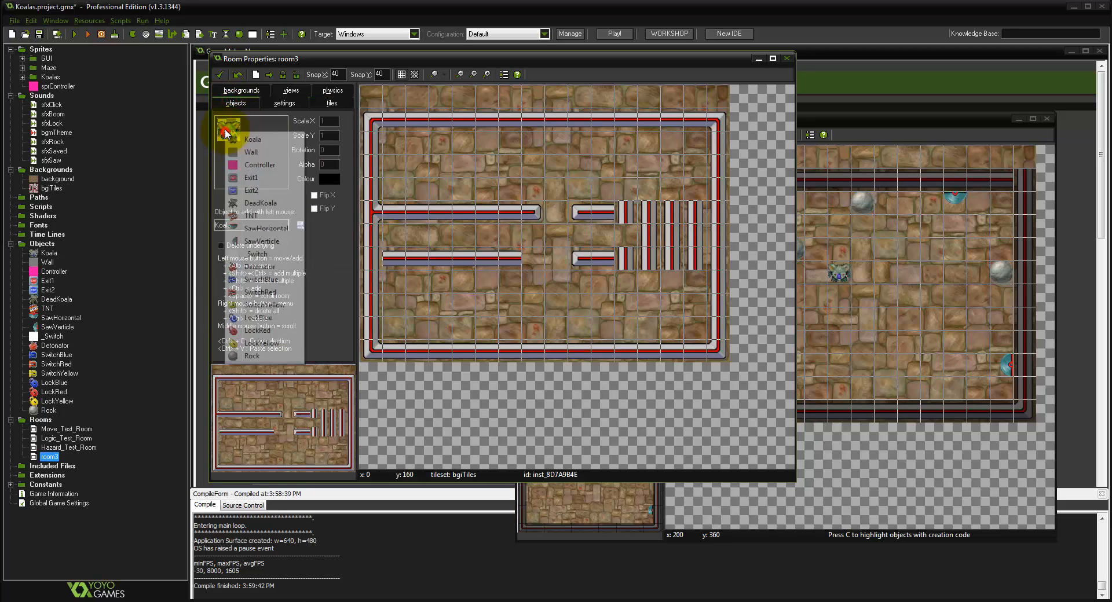
{"action": "left_click", "coordinate": [252, 139]}
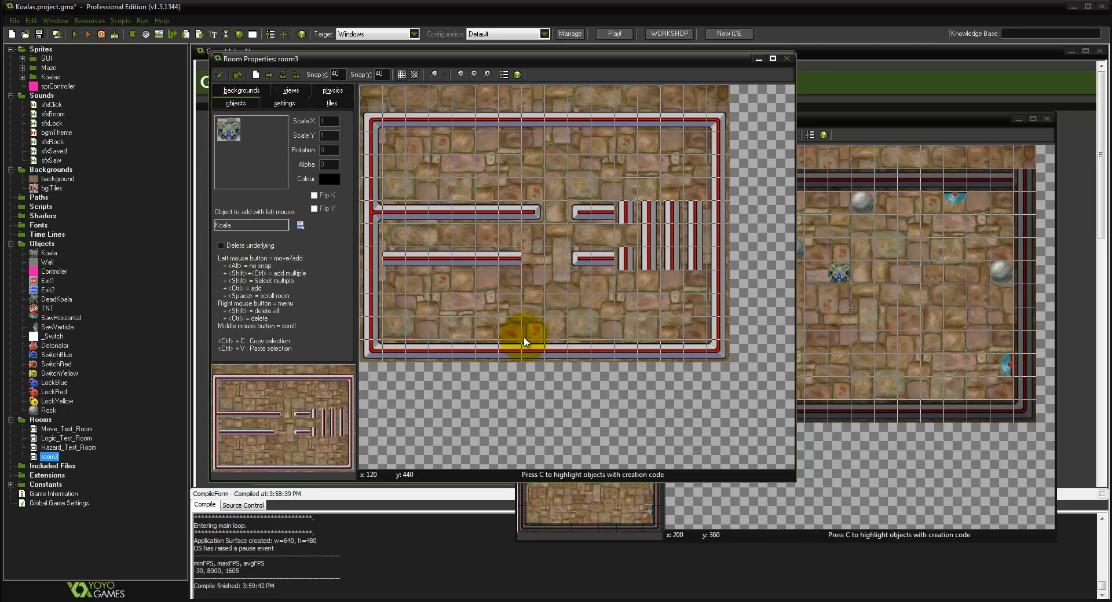
{"action": "left_click", "coordinate": [557, 327]}
Step: Place a LockBlue in the central gap of the upper inner wall and a SwitchBlue at the left end of the corridor
{"action": "left_click", "coordinate": [248, 128]}
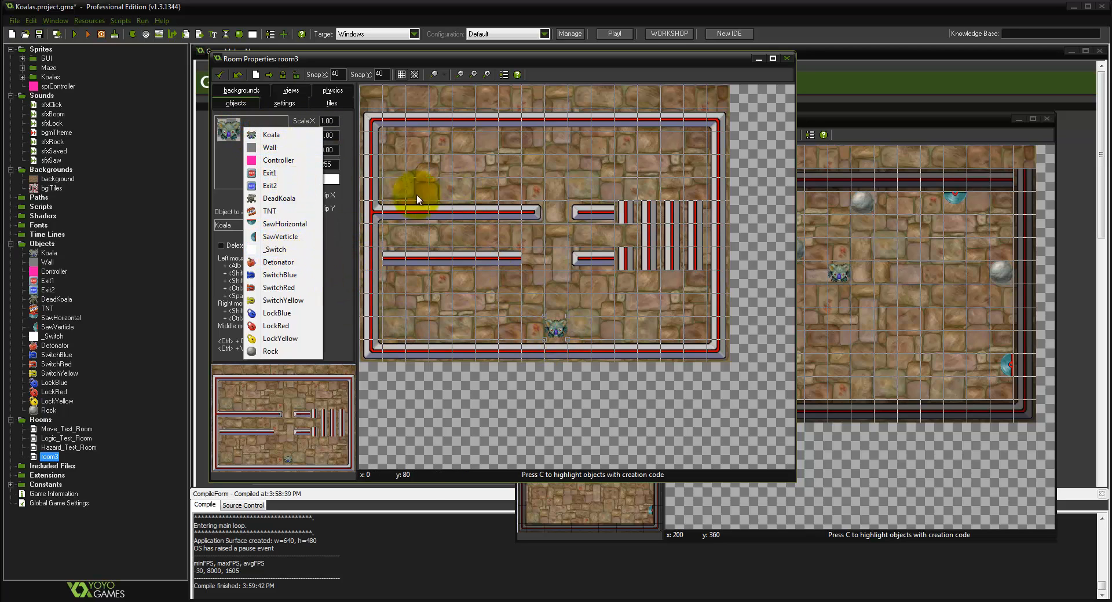
{"action": "left_click", "coordinate": [276, 312]}
{"action": "left_click", "coordinate": [550, 216]}
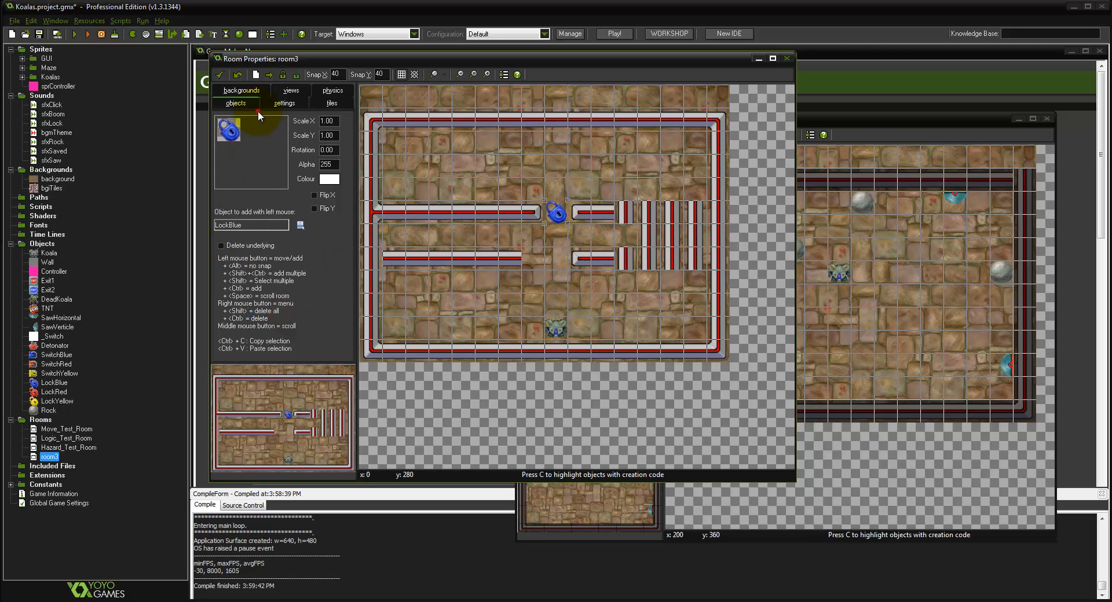
{"action": "left_click", "coordinate": [246, 122]}
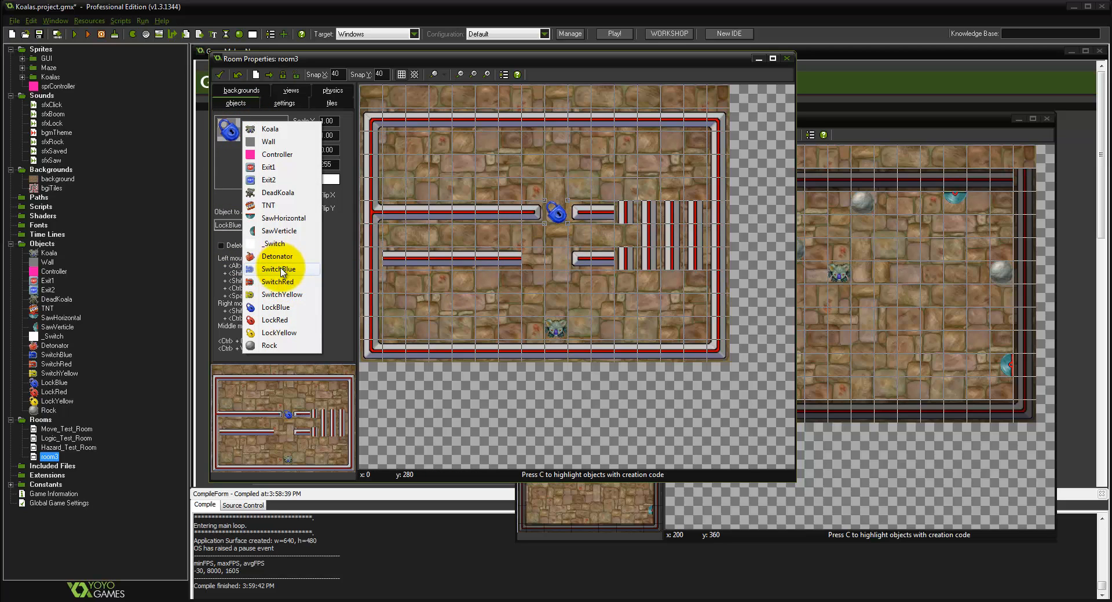
{"action": "left_click", "coordinate": [278, 268]}
{"action": "left_click", "coordinate": [394, 233]}
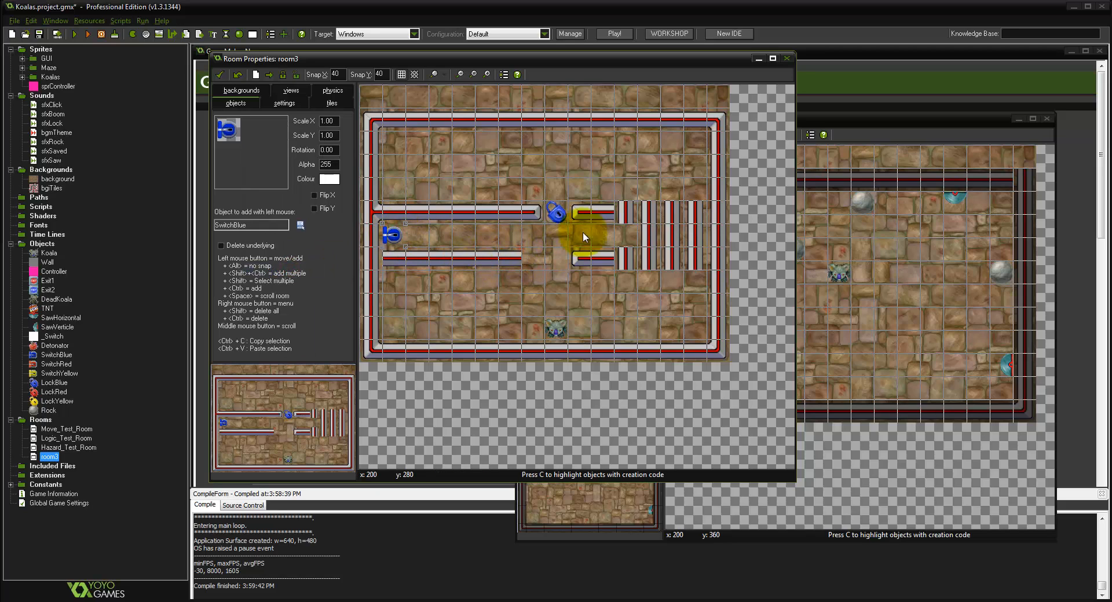
Step: Place a SawHorizontal in the corridor directly below the blue lock and an Exit1 directly above the lock
{"action": "left_click", "coordinate": [271, 150]}
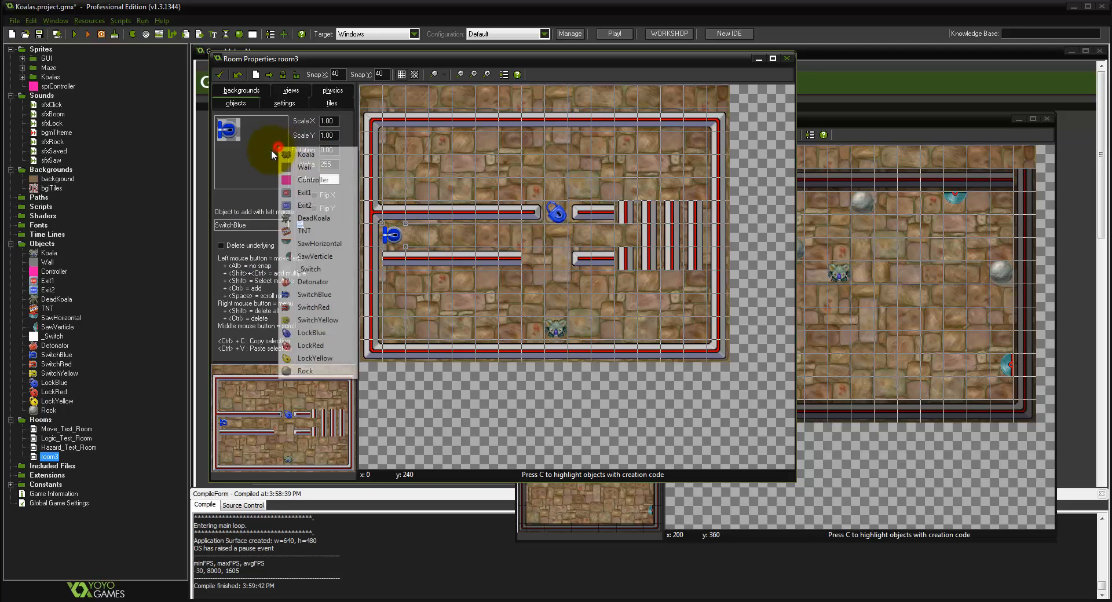
{"action": "left_click", "coordinate": [317, 248]}
{"action": "left_click", "coordinate": [558, 233]}
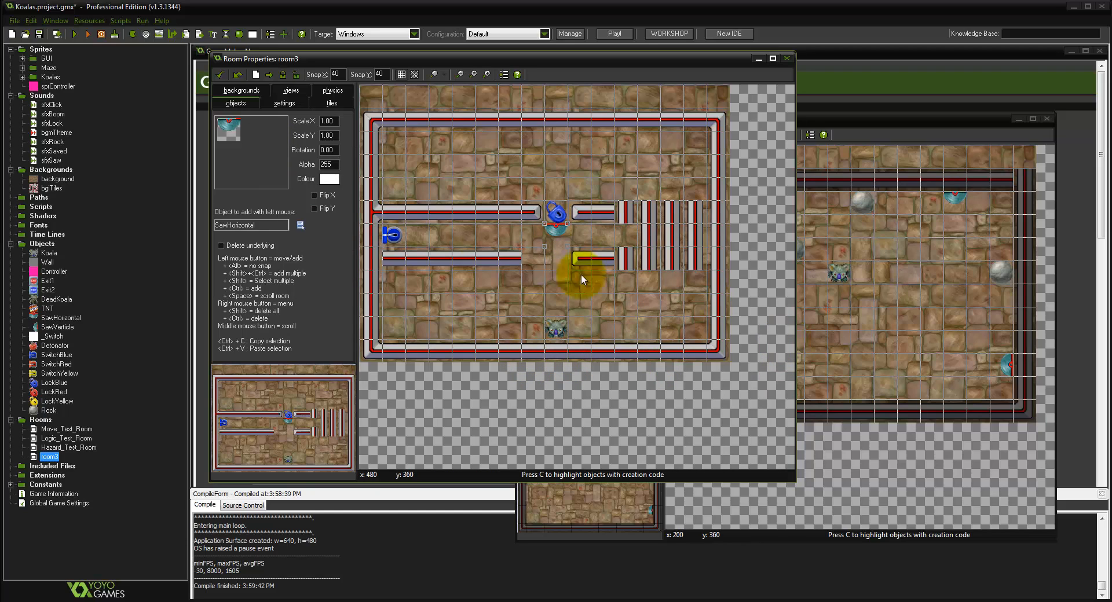
{"action": "left_click", "coordinate": [284, 165]}
{"action": "left_click", "coordinate": [308, 195]}
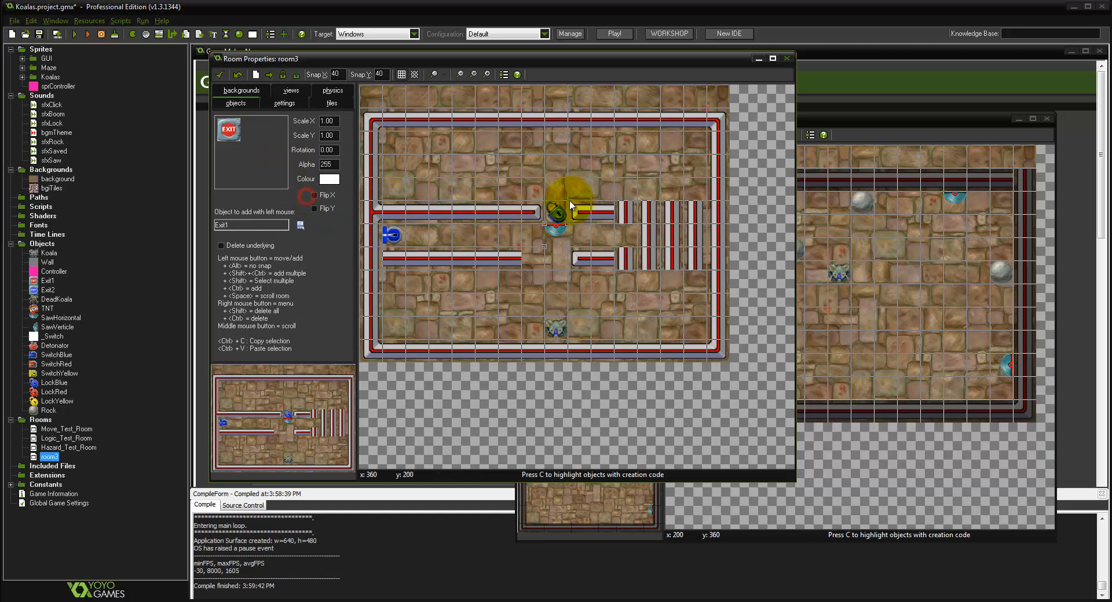
{"action": "left_click", "coordinate": [556, 188]}
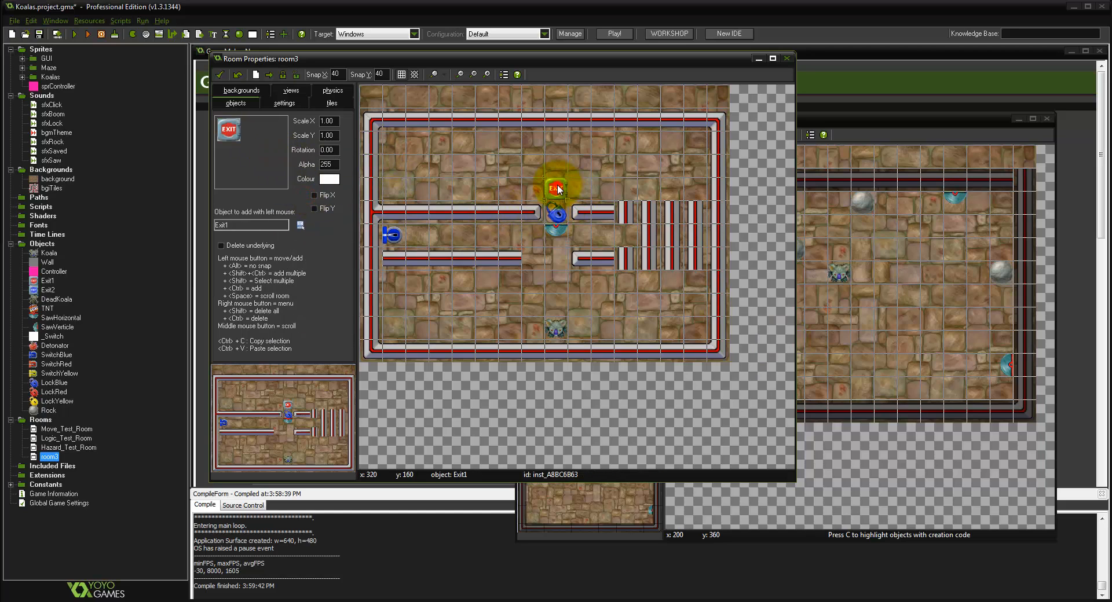
Step: Surround the exit on its left, upper and right sides with vertical wall tiles
{"action": "left_click", "coordinate": [341, 102]}
{"action": "left_click", "coordinate": [269, 188]}
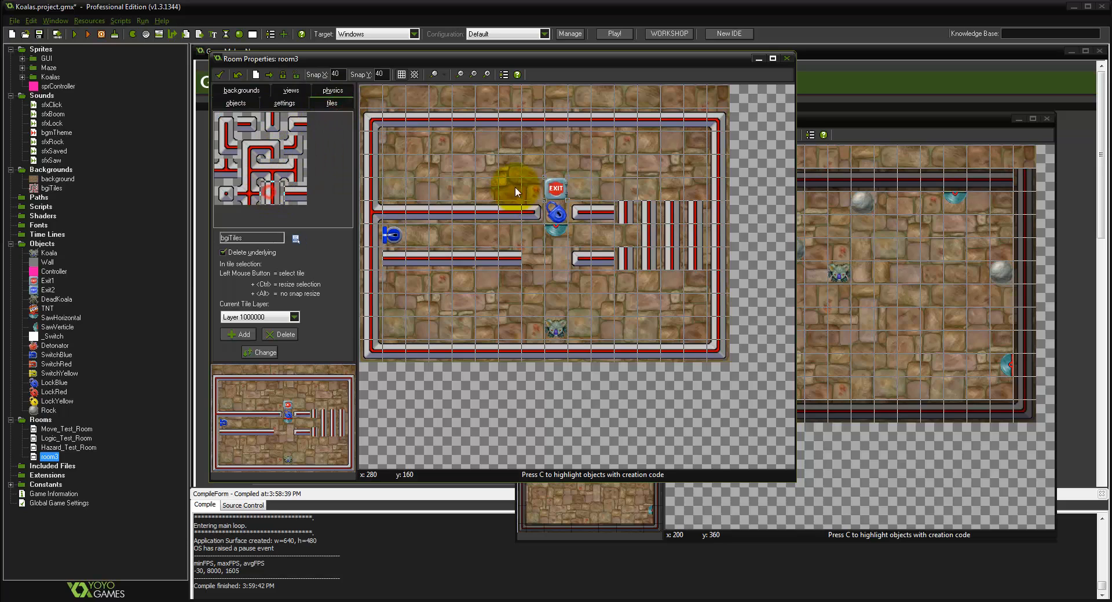
{"action": "left_click", "coordinate": [531, 187]}
{"action": "left_click", "coordinate": [533, 166]}
{"action": "left_click", "coordinate": [560, 161]}
{"action": "left_click", "coordinate": [578, 164]}
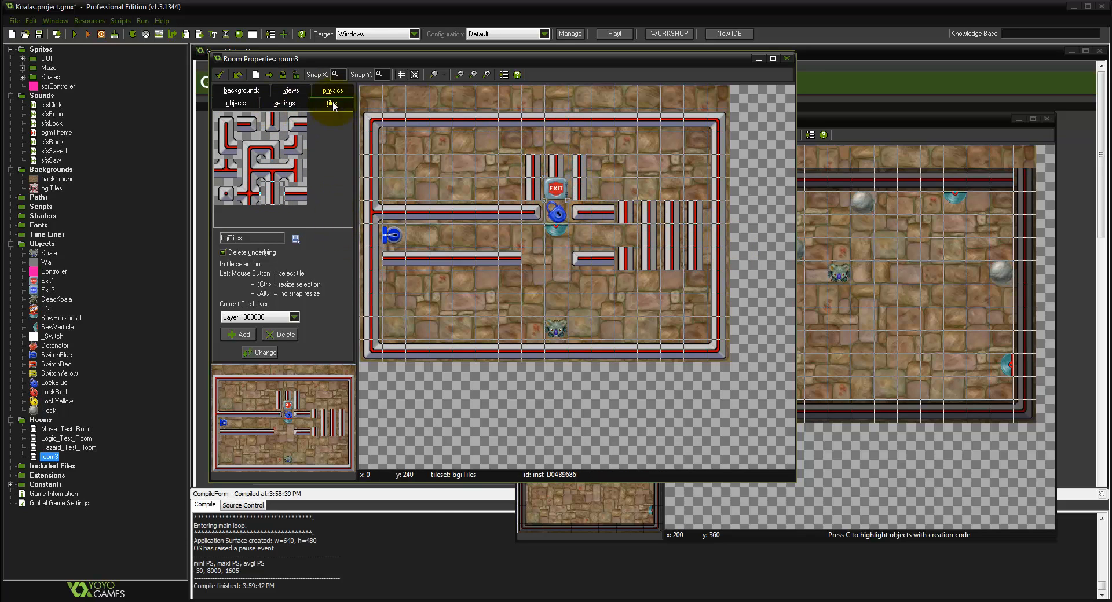
Step: Cover the upper-left inner wall and the room's entire outer border with Wall objects
{"action": "left_click", "coordinate": [235, 103]}
{"action": "left_click", "coordinate": [241, 123]}
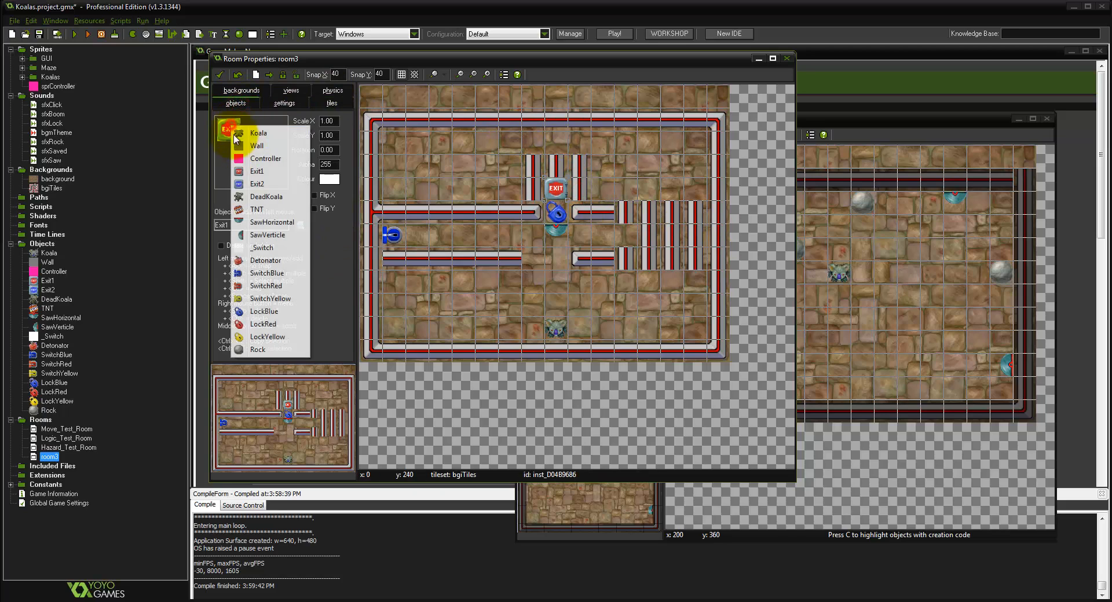
{"action": "left_click", "coordinate": [255, 146]}
{"action": "left_click_drag", "start_coordinate": [389, 216], "coordinate": [516, 215]}
{"action": "left_click_drag", "start_coordinate": [370, 120], "coordinate": [377, 230], "text": "ctrl+shift"}
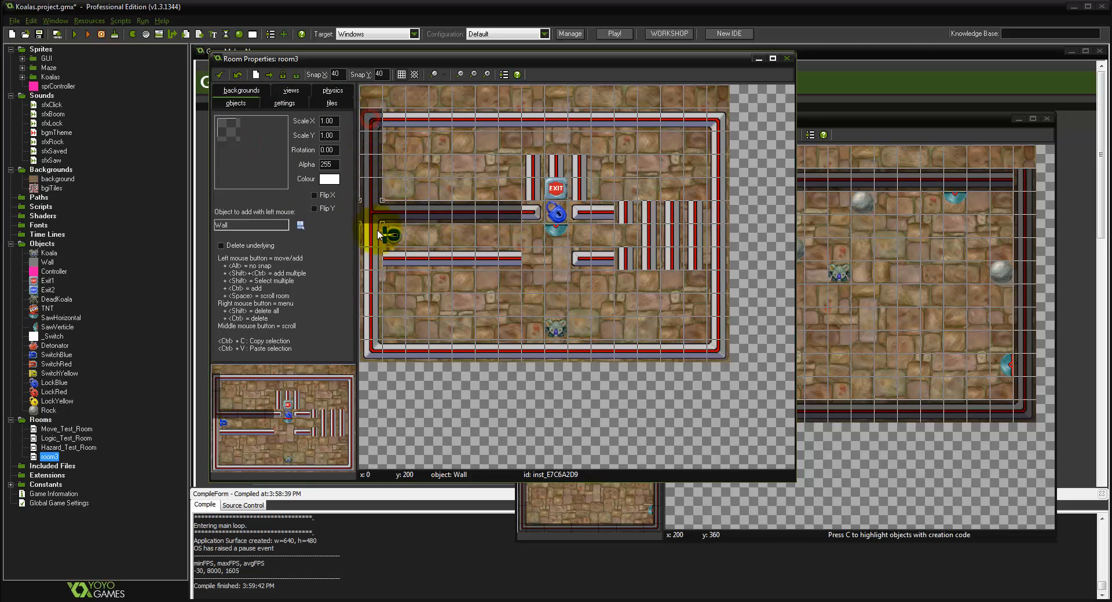
{"action": "mouse_move", "coordinate": [374, 337]}
{"action": "left_mouse_down", "text": "ctrl+shift"}
{"action": "mouse_move", "coordinate": [712, 341]}
{"action": "mouse_move", "coordinate": [717, 247]}
{"action": "left_mouse_up", "text": "ctrl+shift"}
{"action": "mouse_move", "coordinate": [714, 139]}
{"action": "left_mouse_down", "text": "ctrl+shift"}
{"action": "mouse_move", "coordinate": [631, 117]}
{"action": "mouse_move", "coordinate": [438, 123]}
{"action": "left_mouse_up", "text": "ctrl+shift"}
Step: Fill both right-hand inner walls and the adjoining block of vertical wall tiles with Wall objects
{"action": "mouse_move", "coordinate": [615, 213]}
{"action": "left_mouse_down", "text": "ctrl+shift"}
{"action": "mouse_move", "coordinate": [682, 216]}
{"action": "mouse_move", "coordinate": [649, 262]}
{"action": "left_mouse_up", "text": "ctrl+shift"}
{"action": "left_click", "coordinate": [586, 260]}
{"action": "left_click", "coordinate": [584, 207]}
{"action": "left_click", "coordinate": [603, 213]}
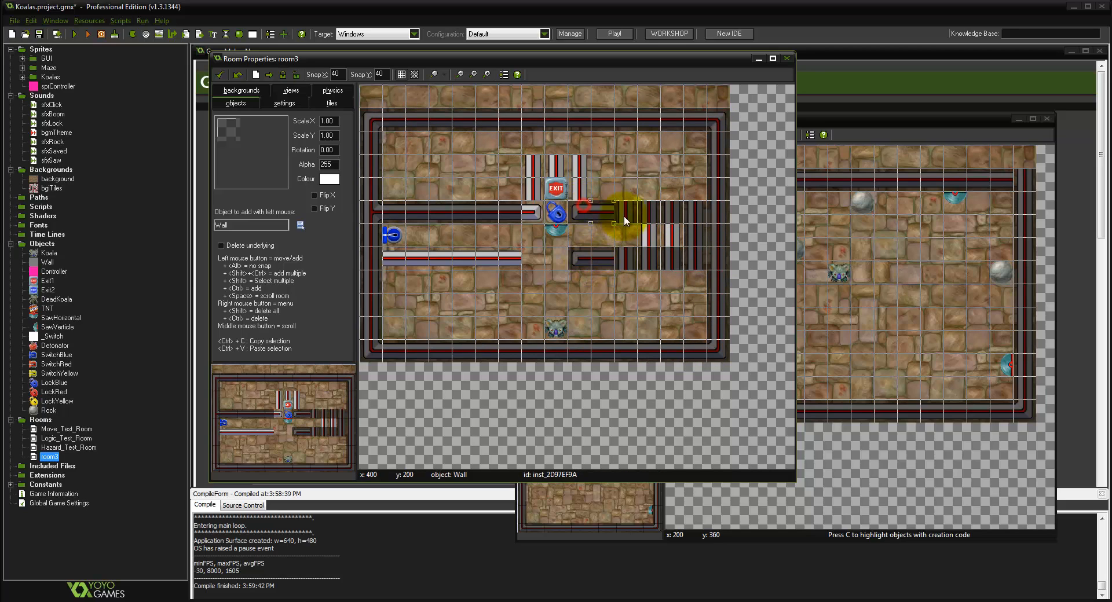
{"action": "left_click", "coordinate": [654, 234]}
{"action": "left_click", "coordinate": [673, 234]}
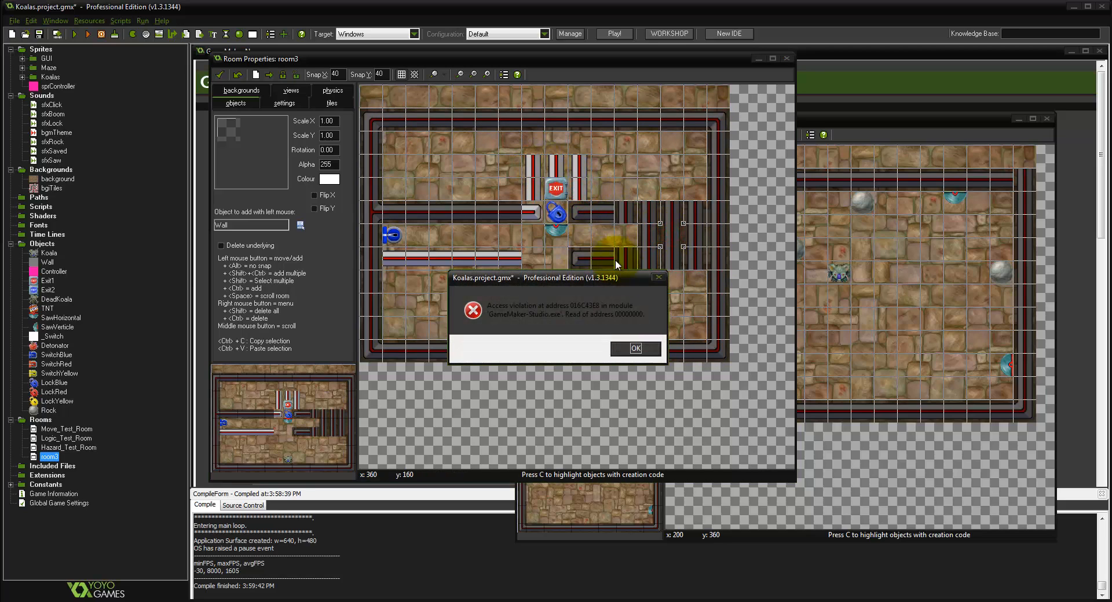
Step: Dismiss the access violation error and save the project
{"action": "left_click", "coordinate": [635, 349]}
{"action": "left_click", "coordinate": [558, 213]}
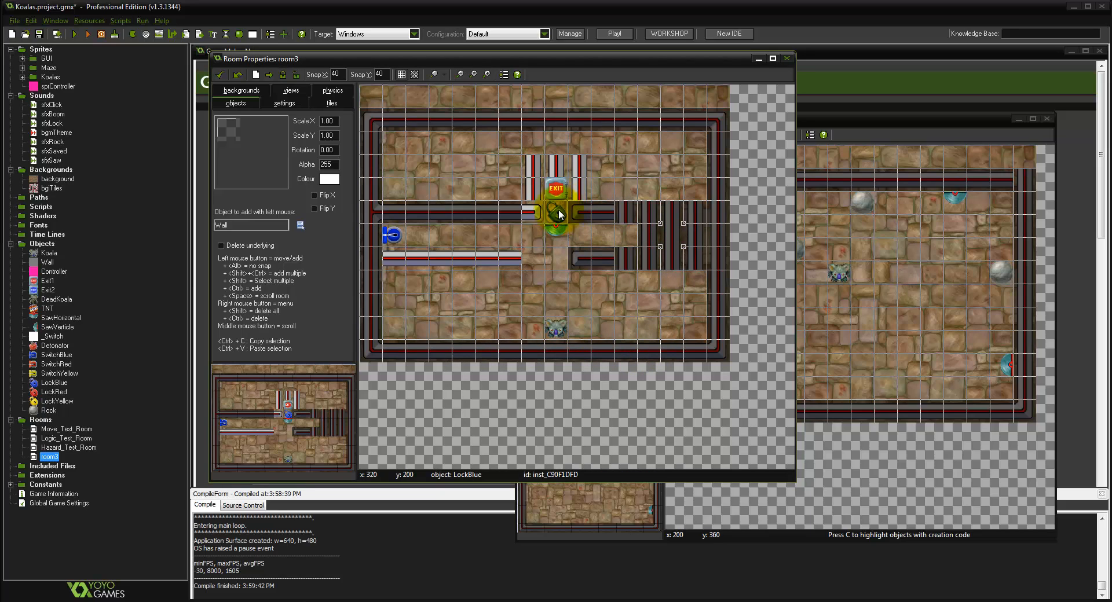
{"action": "left_click", "coordinate": [37, 34]}
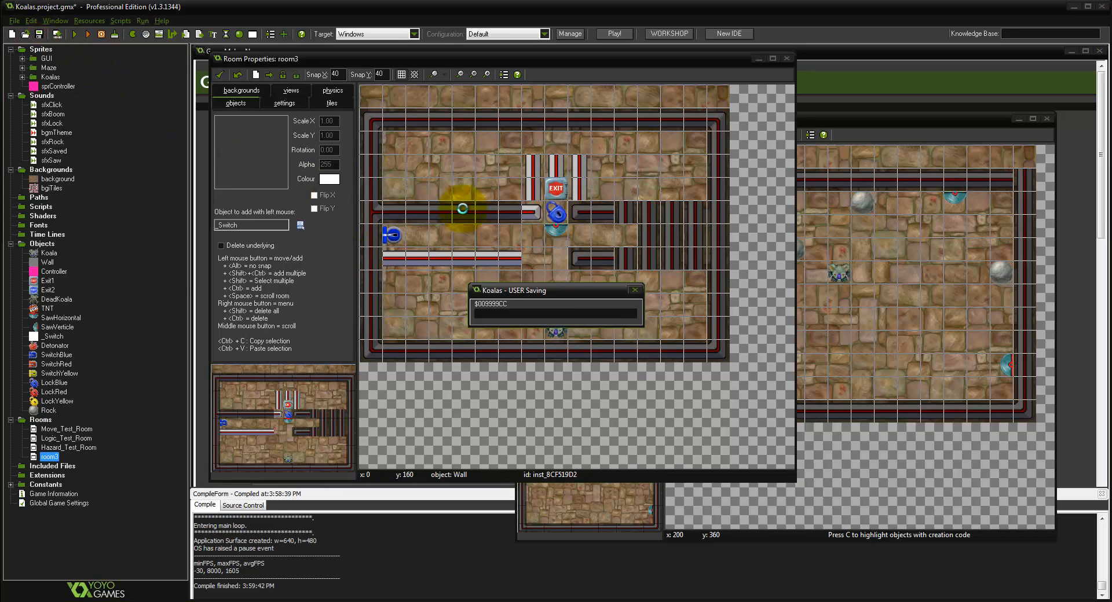
Step: Cover the wall tiles around the exit and the rest of the left-hand inner walls with Wall objects
{"action": "left_click", "coordinate": [580, 196]}
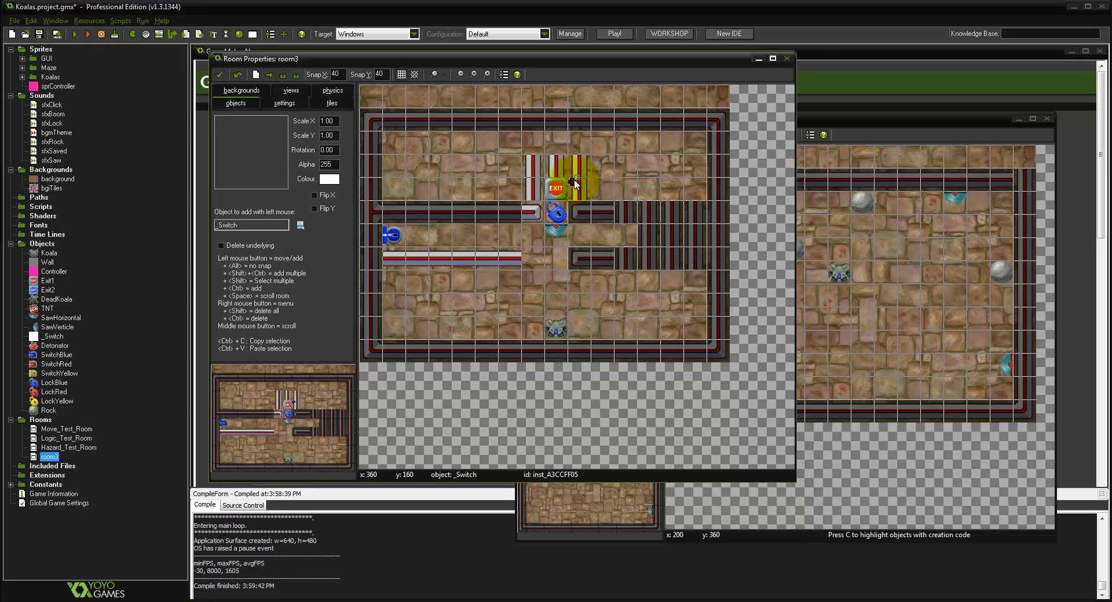
{"action": "left_click", "coordinate": [248, 119]}
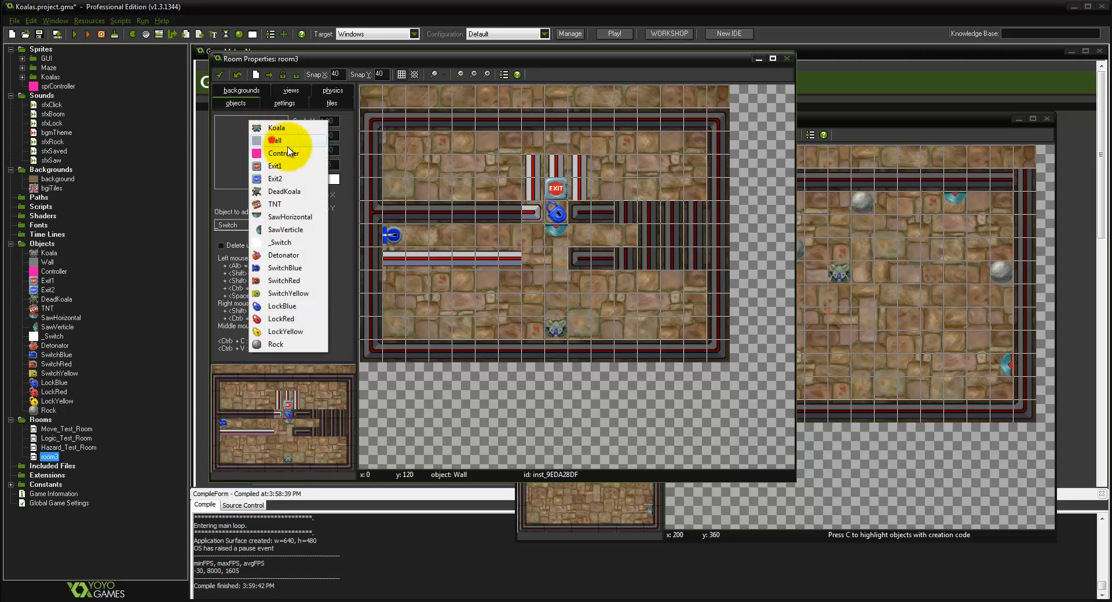
{"action": "left_click", "coordinate": [272, 141]}
{"action": "left_click", "coordinate": [580, 166]}
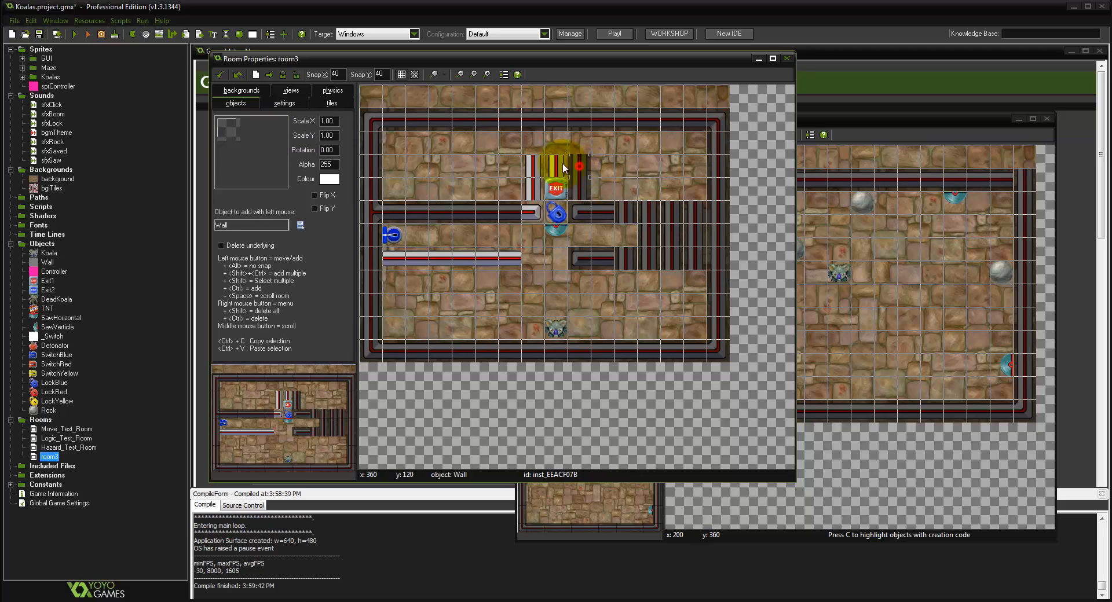
{"action": "left_click", "coordinate": [533, 162]}
{"action": "left_click_drag", "start_coordinate": [510, 260], "coordinate": [394, 263], "text": "ctrl+shift"}
{"action": "left_click", "coordinate": [533, 189]}
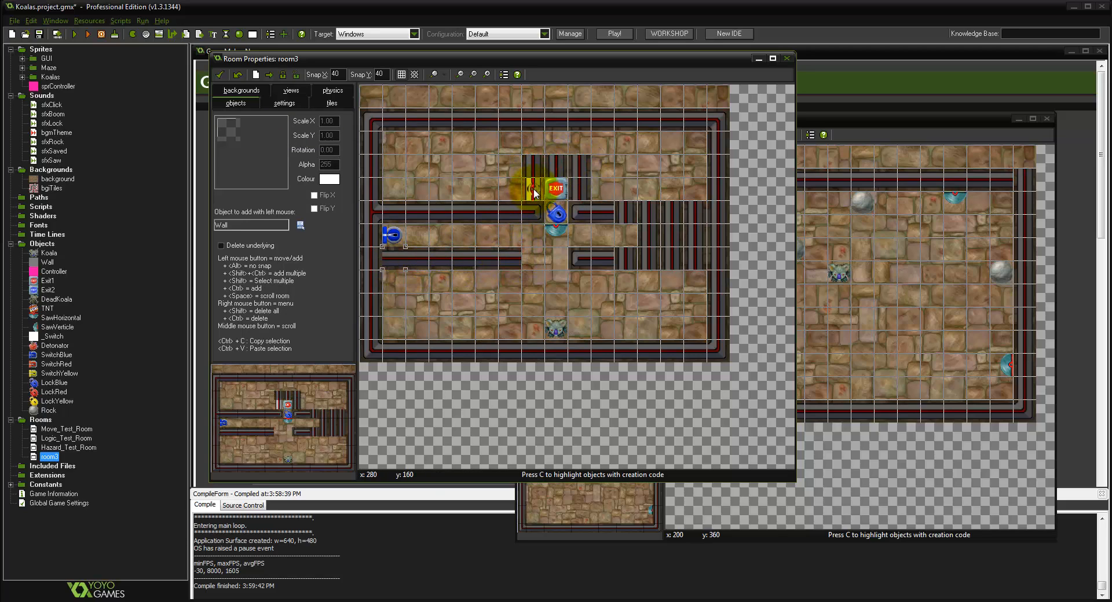
{"action": "left_click", "coordinate": [533, 189]}
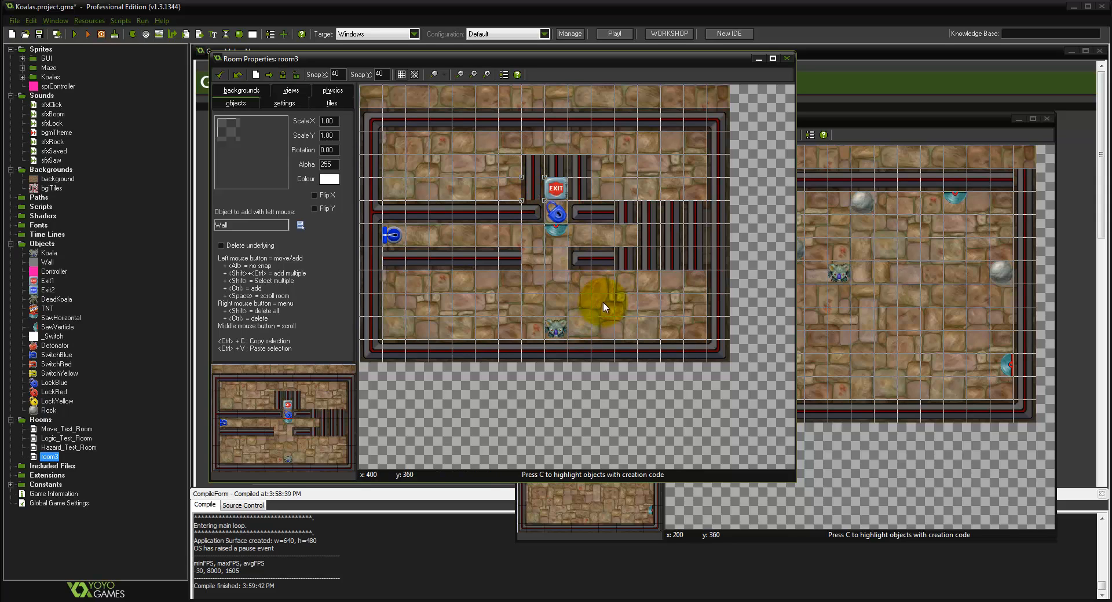
Step: Run the game, test steering the koala through the central gap and left along the saw corridor, and close the game window
{"action": "left_click", "coordinate": [70, 34]}
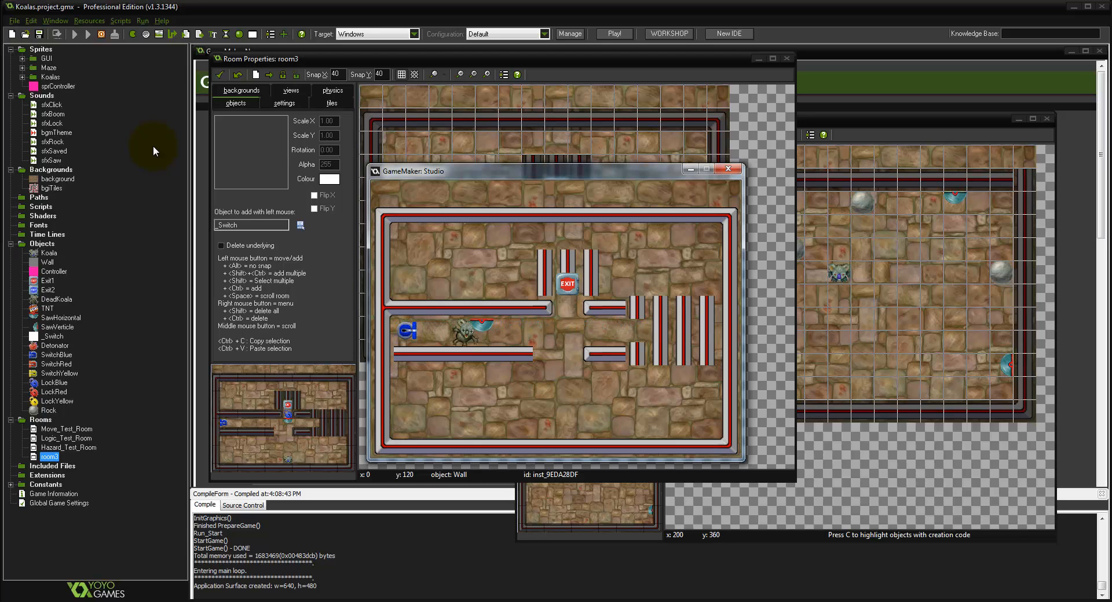
{"action": "key", "text": "Return"}
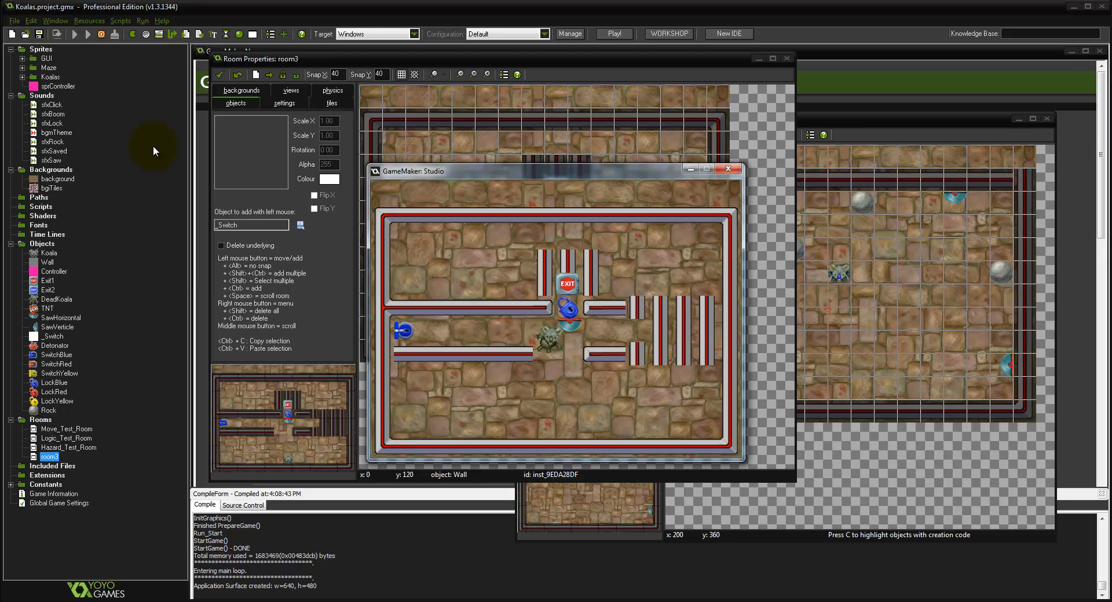
{"action": "key", "text": "Up"}
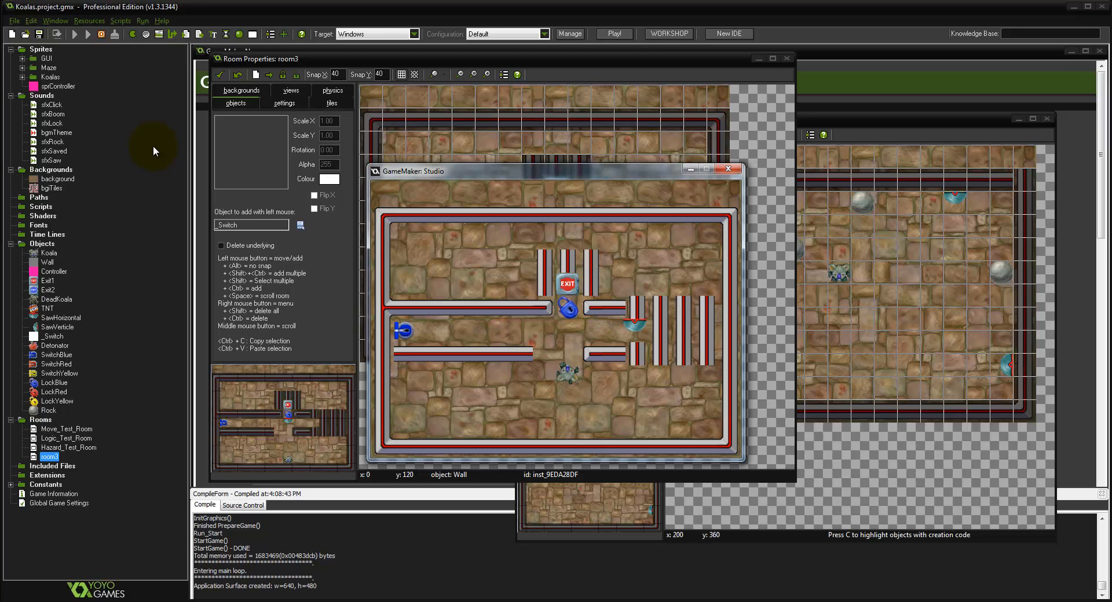
{"action": "key", "text": "Left"}
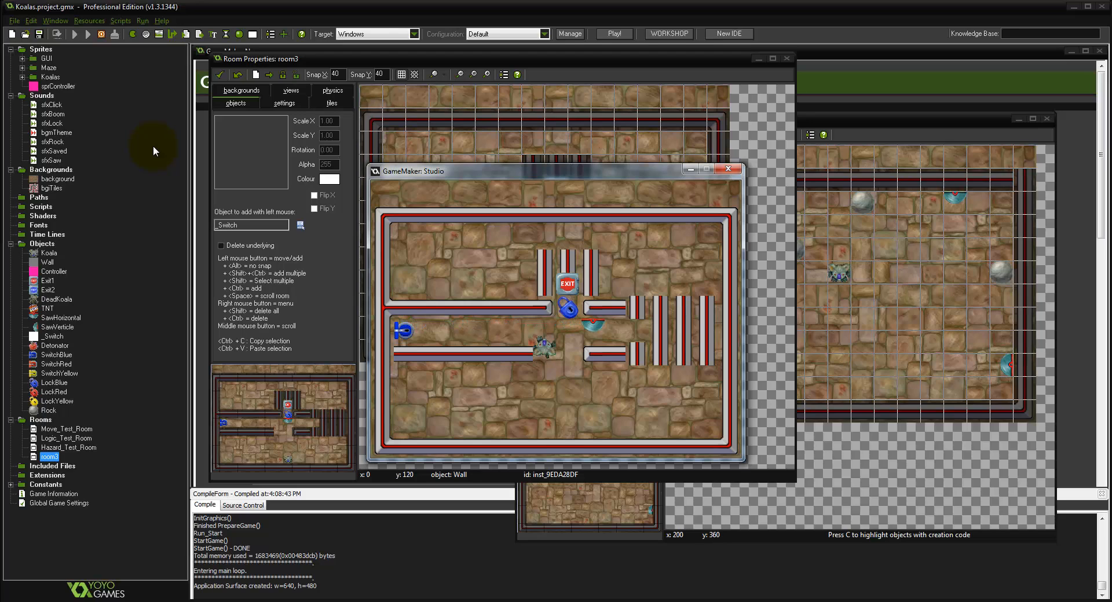
{"action": "key", "text": "Left"}
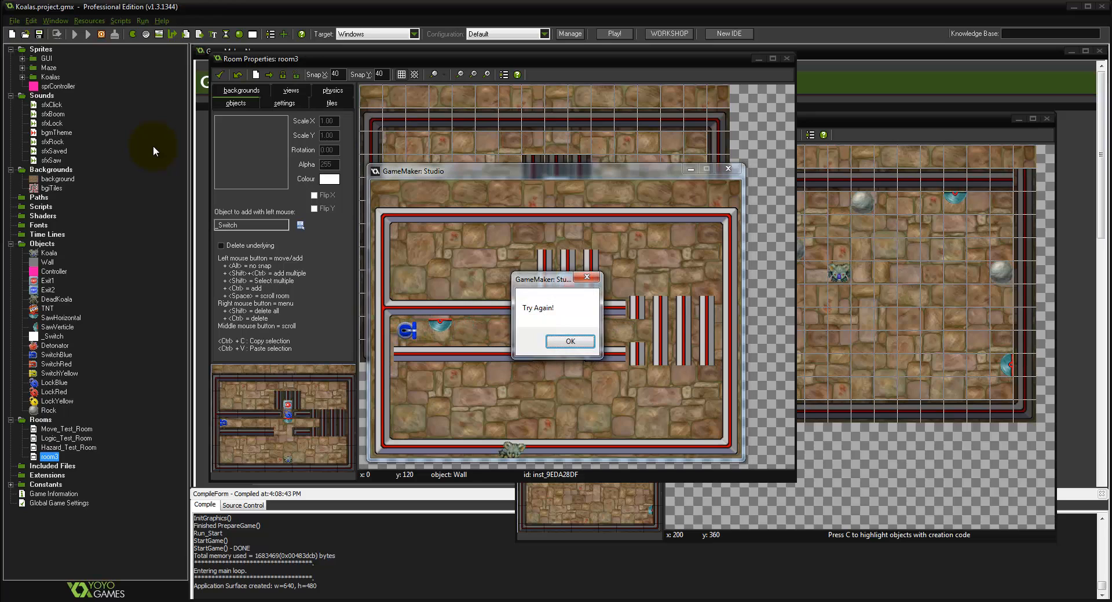
{"action": "key", "text": "Return"}
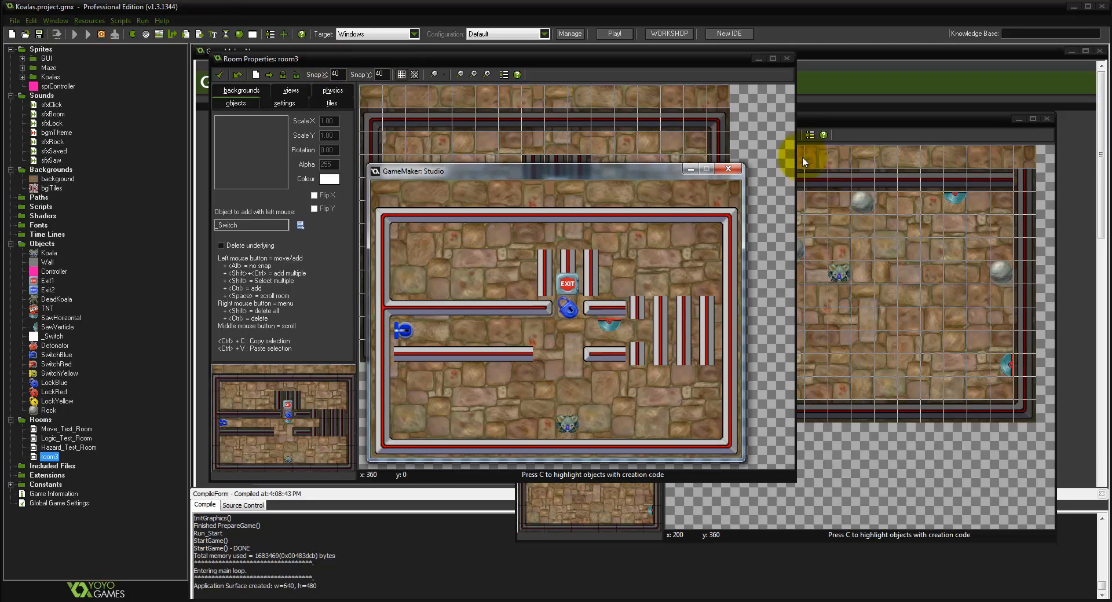
{"action": "left_click", "coordinate": [725, 168]}
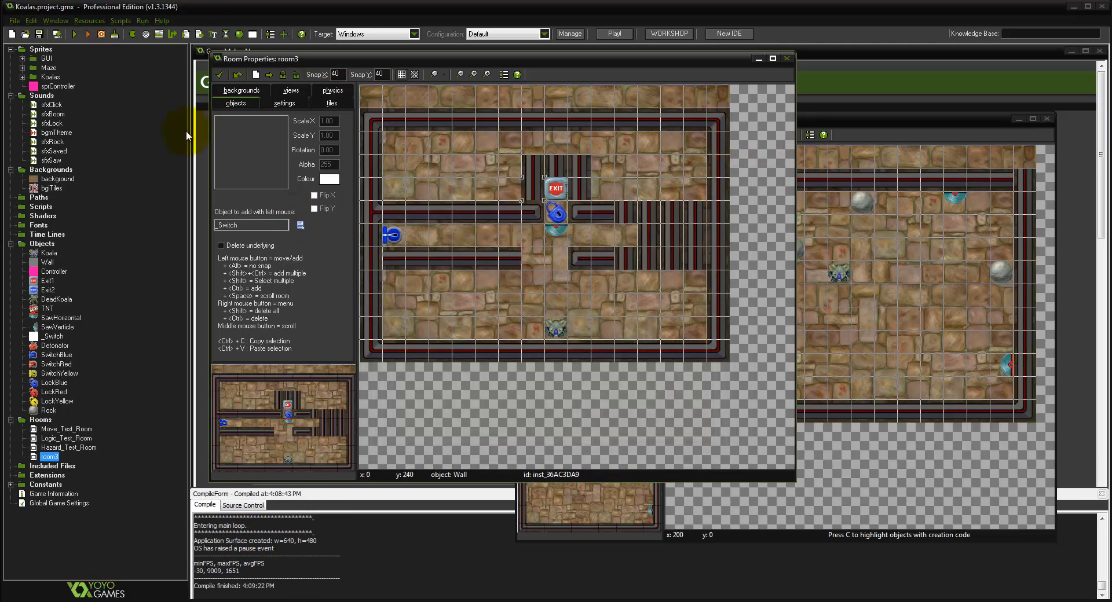
Step: Place a Rock object in the lower-left area, directly below the lower-left inner wall
{"action": "left_click", "coordinate": [243, 125]}
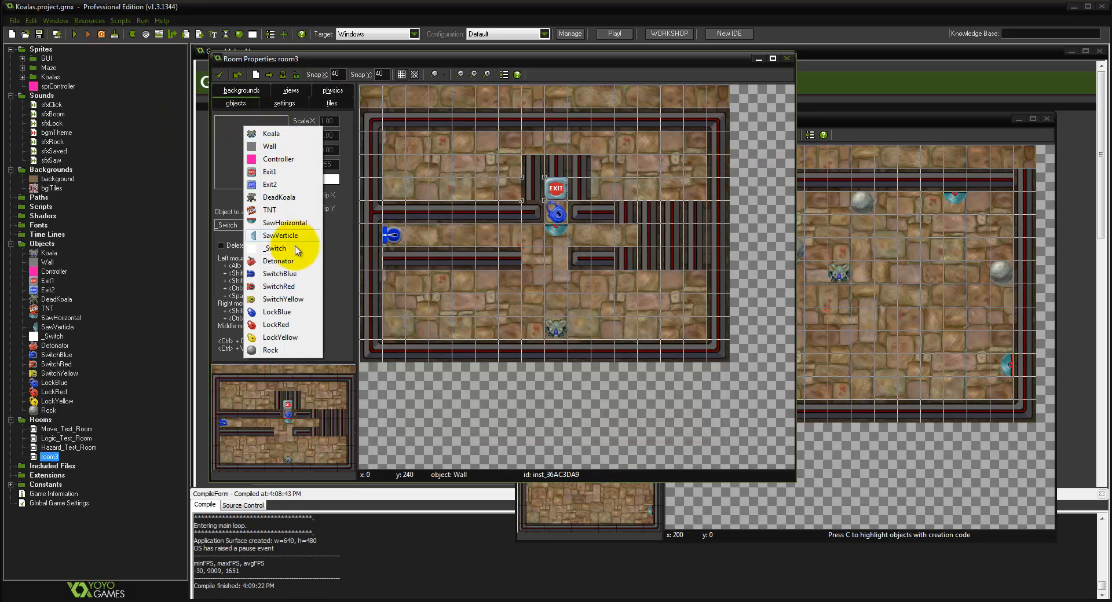
{"action": "left_click", "coordinate": [286, 348]}
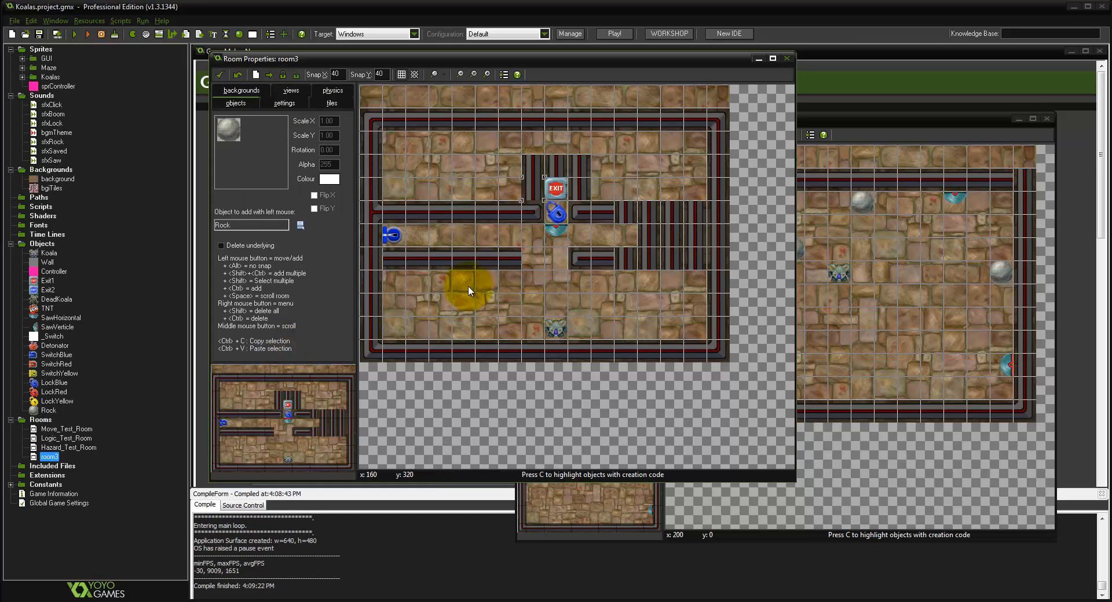
{"action": "left_click", "coordinate": [460, 281]}
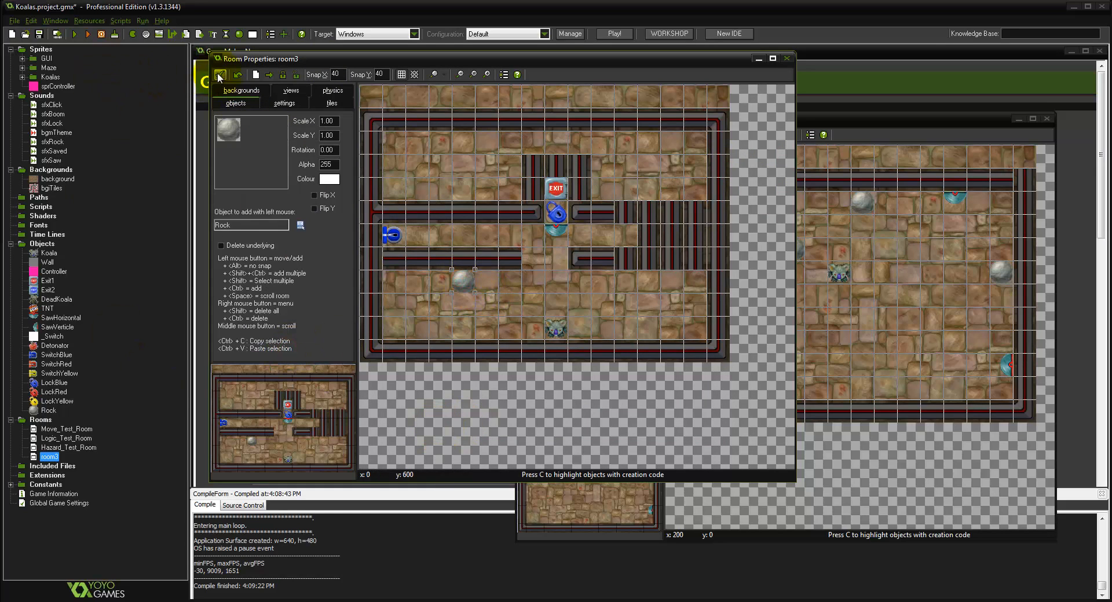
Step: Run the game and steer the koala around underneath the rock to its left side to push it right
{"action": "left_click", "coordinate": [73, 34]}
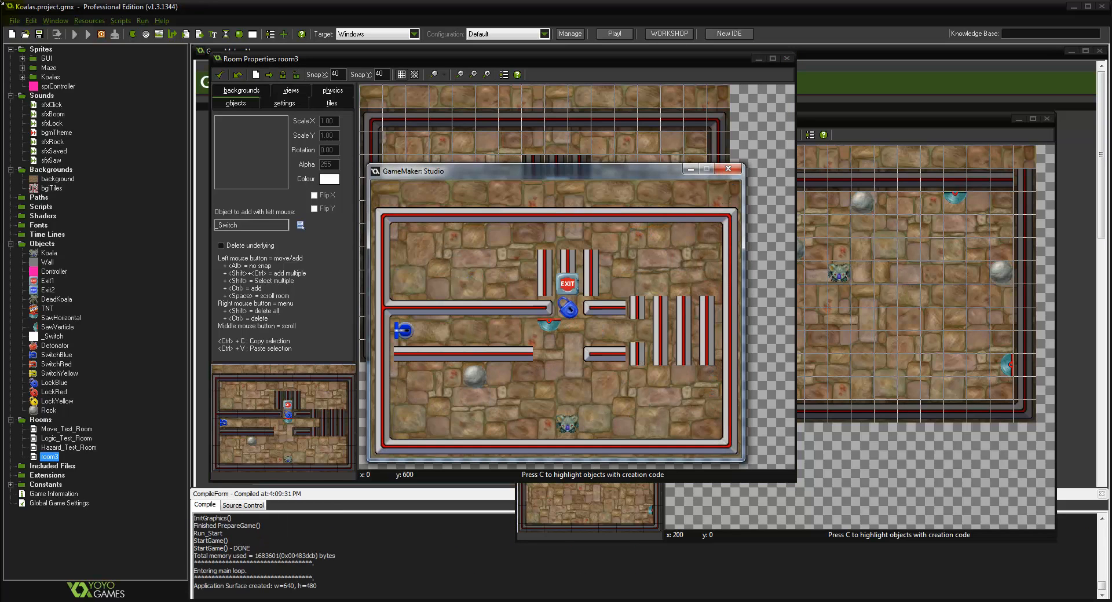
{"action": "key", "text": "Up"}
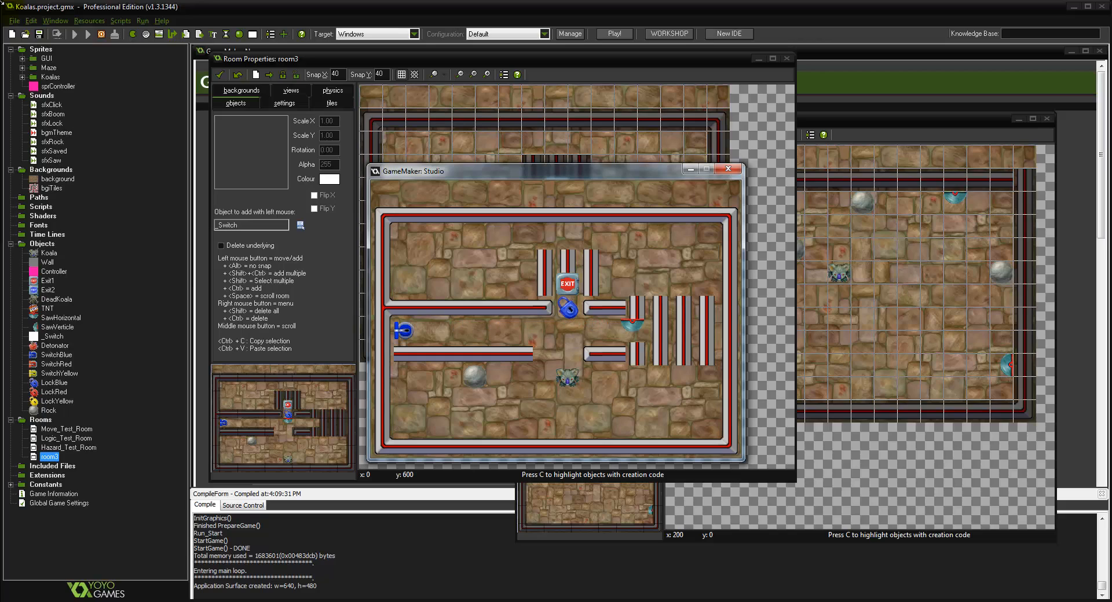
{"action": "key", "text": "Down"}
{"action": "key", "text": "Left"}
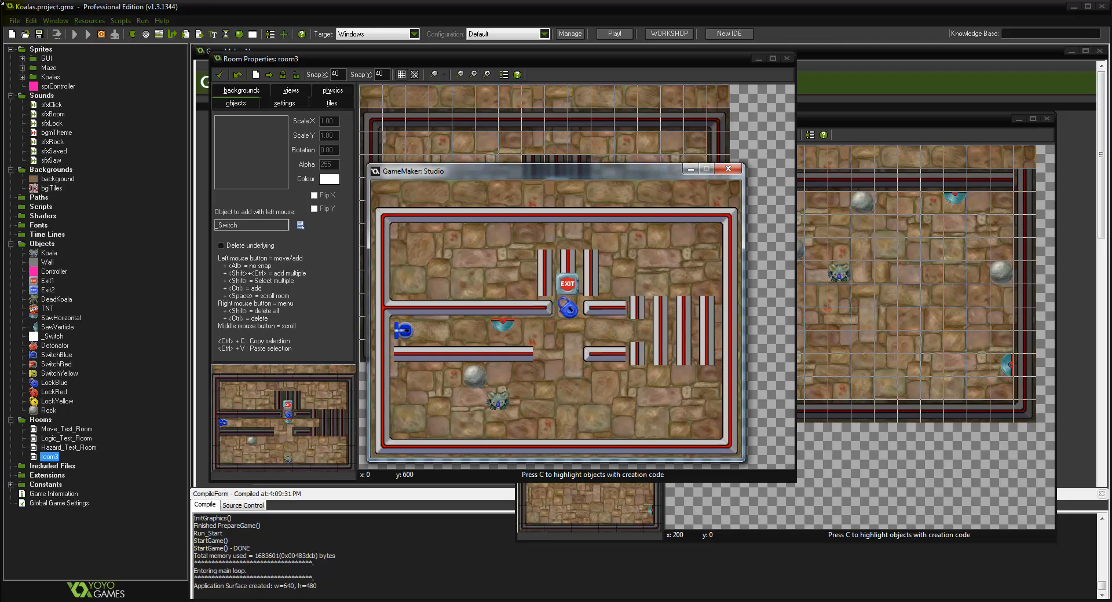
{"action": "key", "text": "Left"}
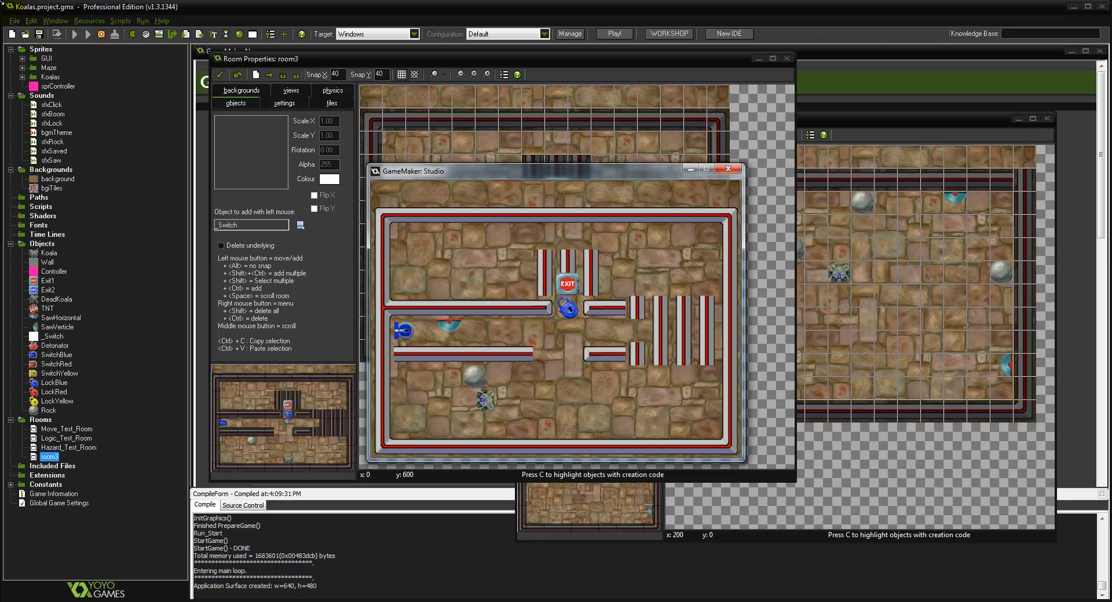
{"action": "key", "text": "Up"}
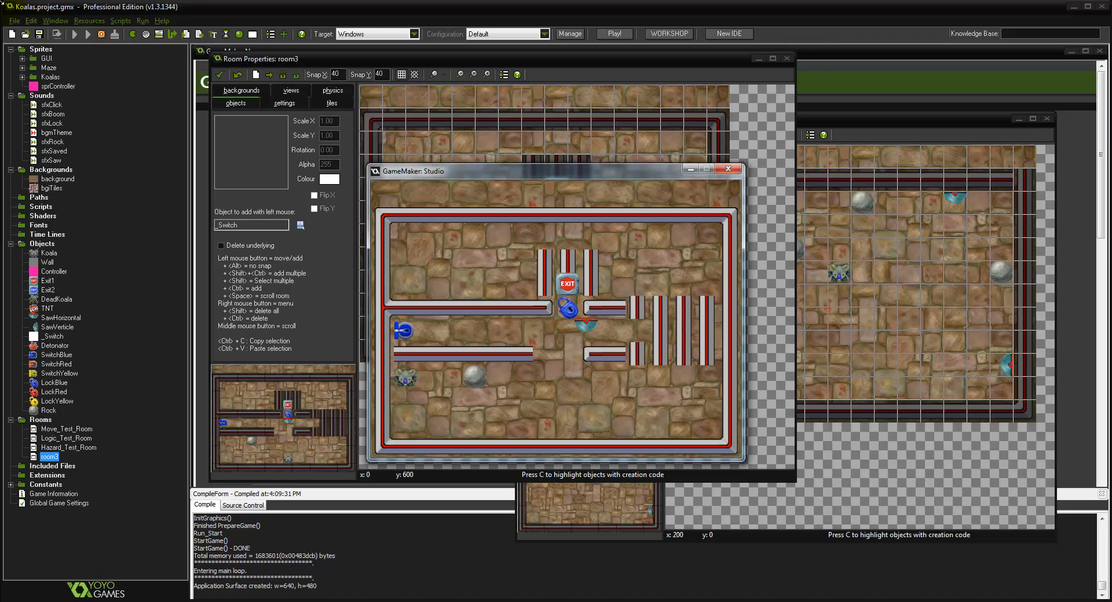
{"action": "key", "text": "Right"}
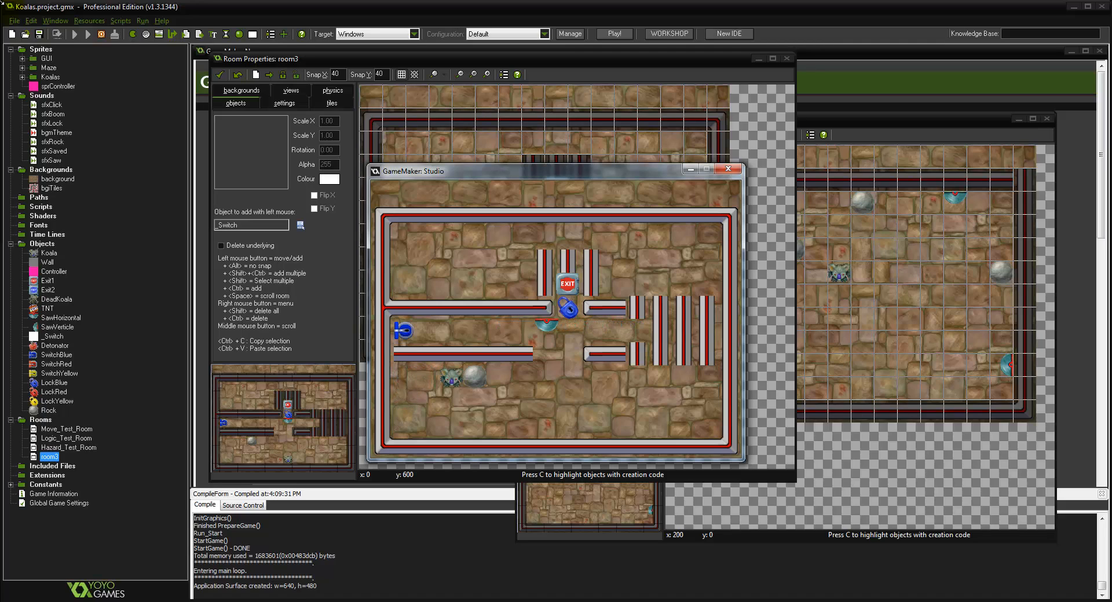
Step: Steer the koala beneath the rock to the central column, up into the gap and back down beside the rock
{"action": "key", "text": "Down"}
{"action": "key", "text": "Right"}
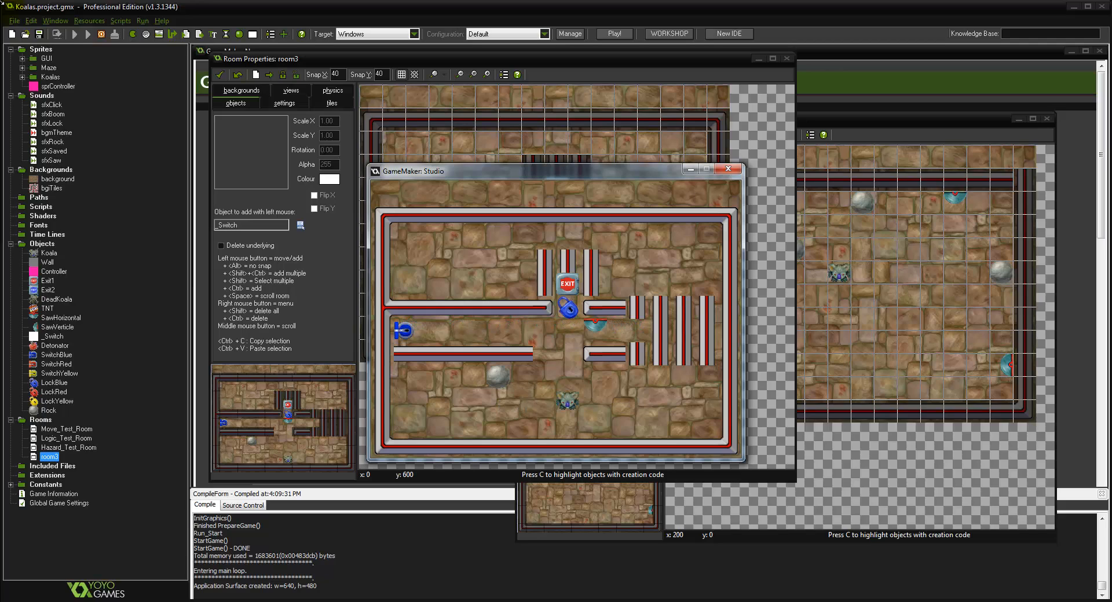
{"action": "key", "text": "Up"}
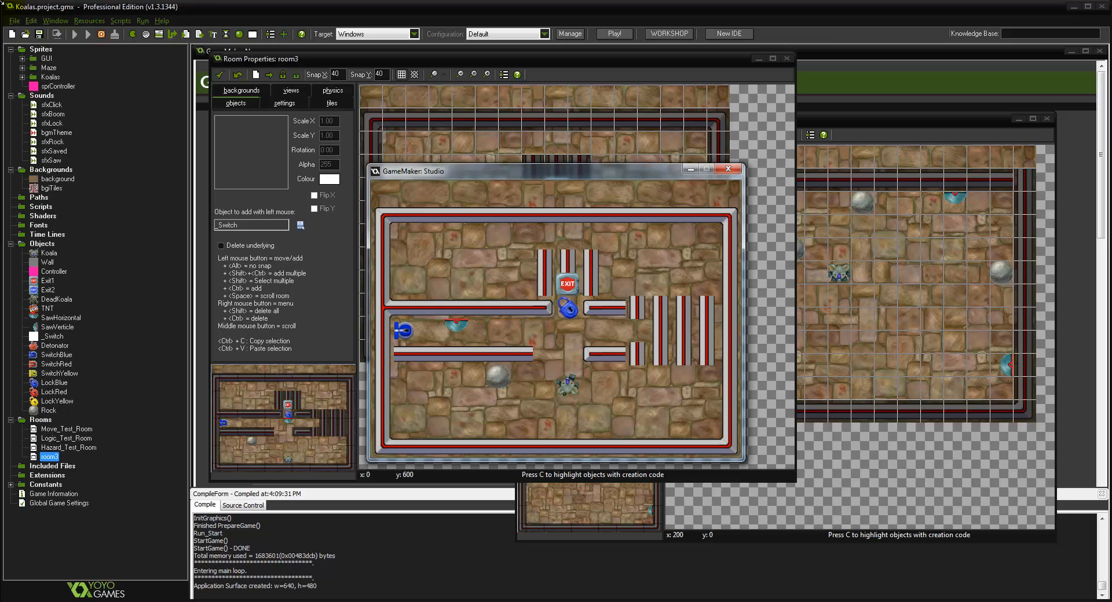
{"action": "key", "text": "Down"}
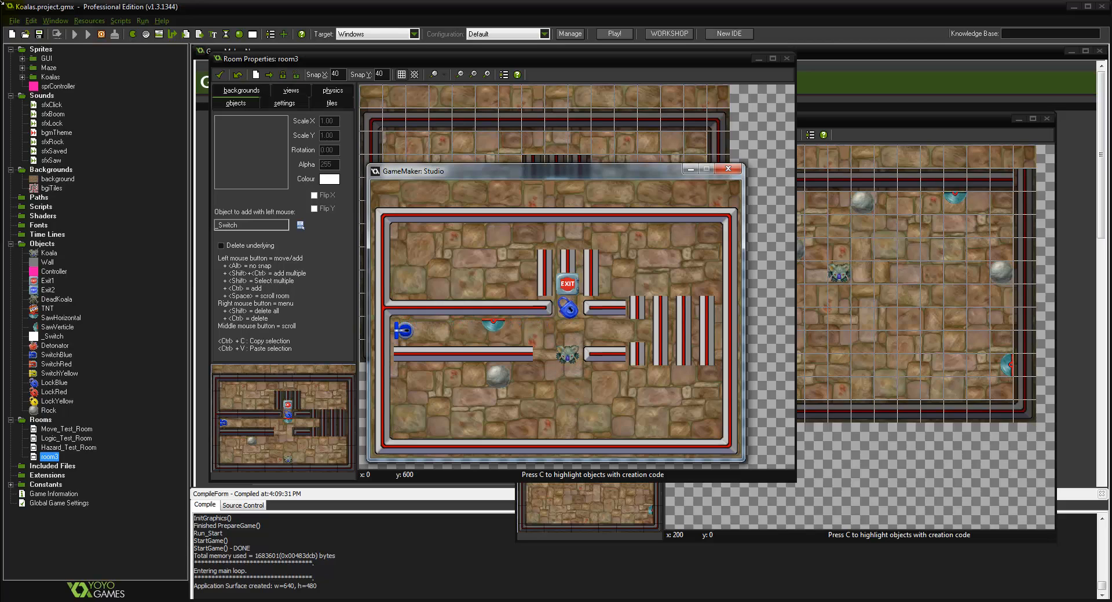
{"action": "key", "text": "Left"}
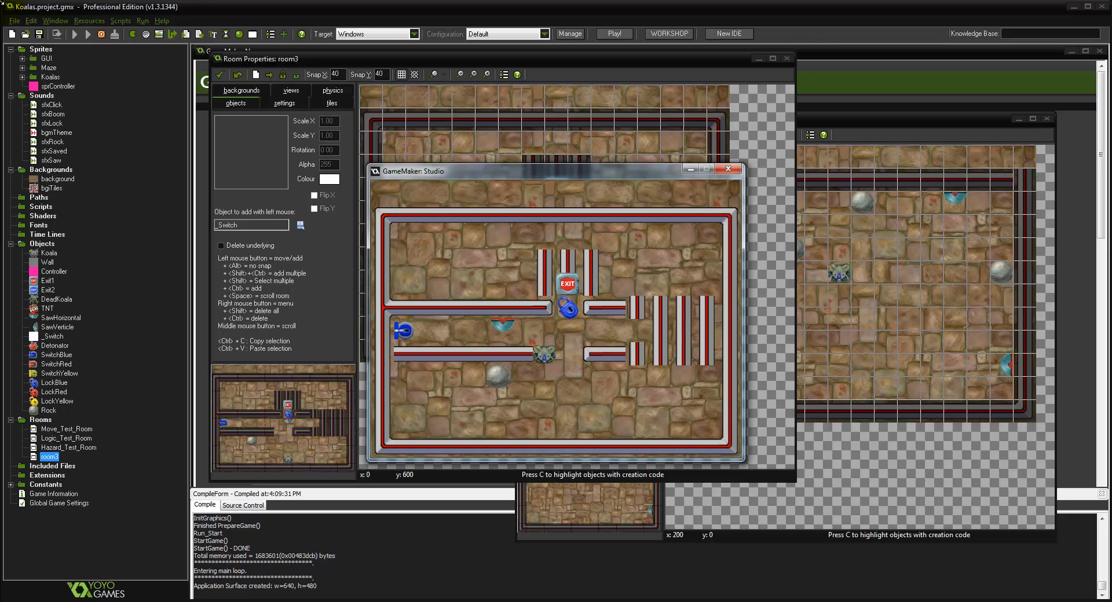
{"action": "key", "text": "Down"}
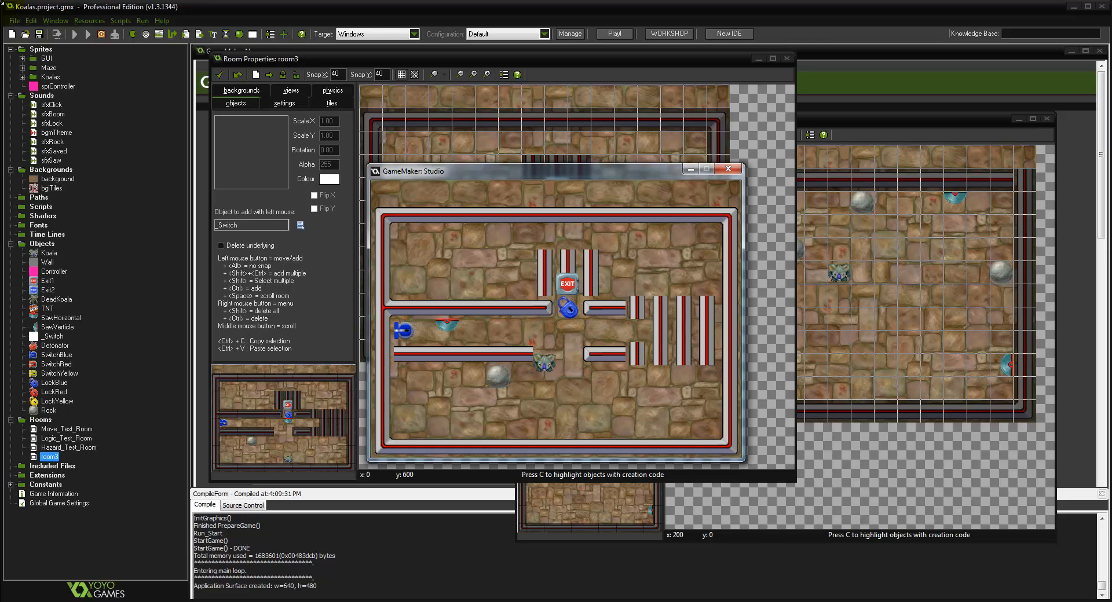
Step: Steer the koala around to the rock's left side, push the rock right to beneath the gap, and move down below it
{"action": "key", "text": "Left"}
{"action": "key", "text": "Up"}
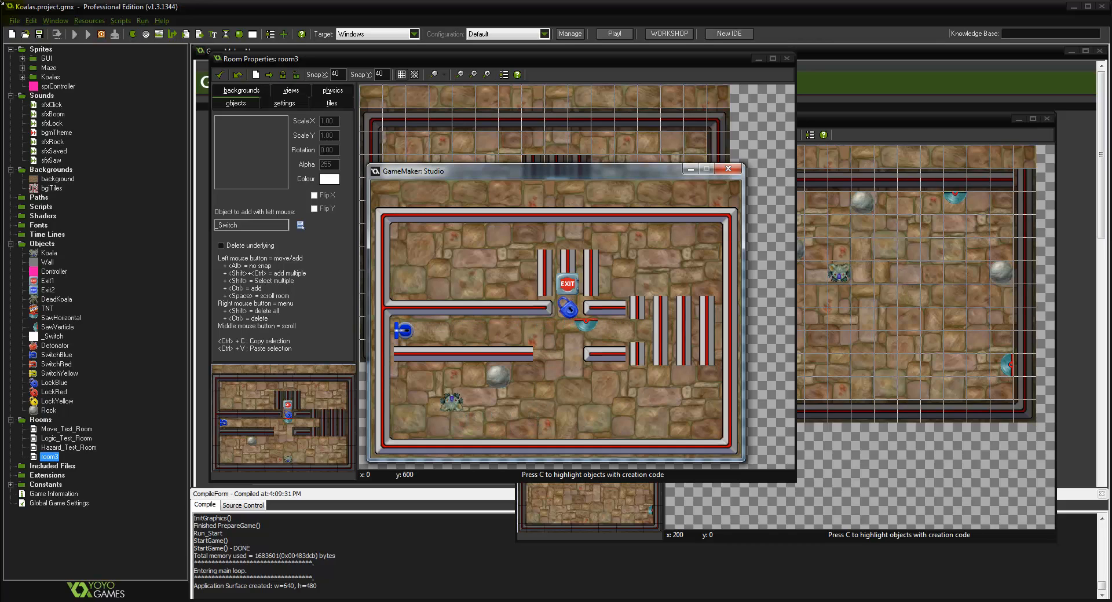
{"action": "key", "text": "Right"}
{"action": "key", "text": "Down"}
{"action": "key", "text": "Right"}
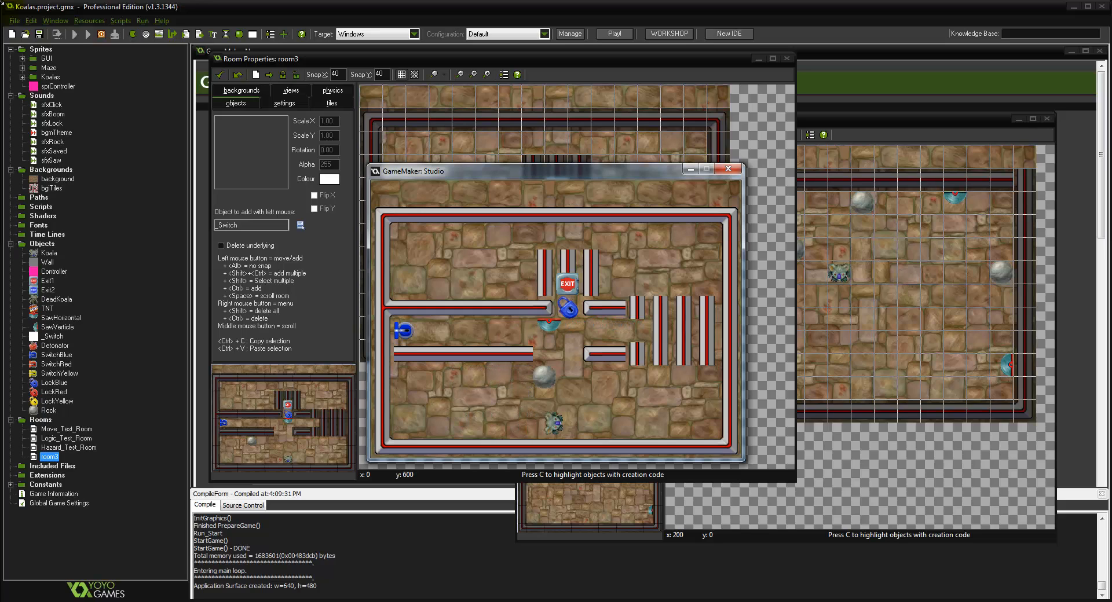
Step: Steer the koala to the rock's left side, back underneath it, and push the rock up into the saw corridor
{"action": "key", "text": "Left"}
{"action": "key", "text": "Up"}
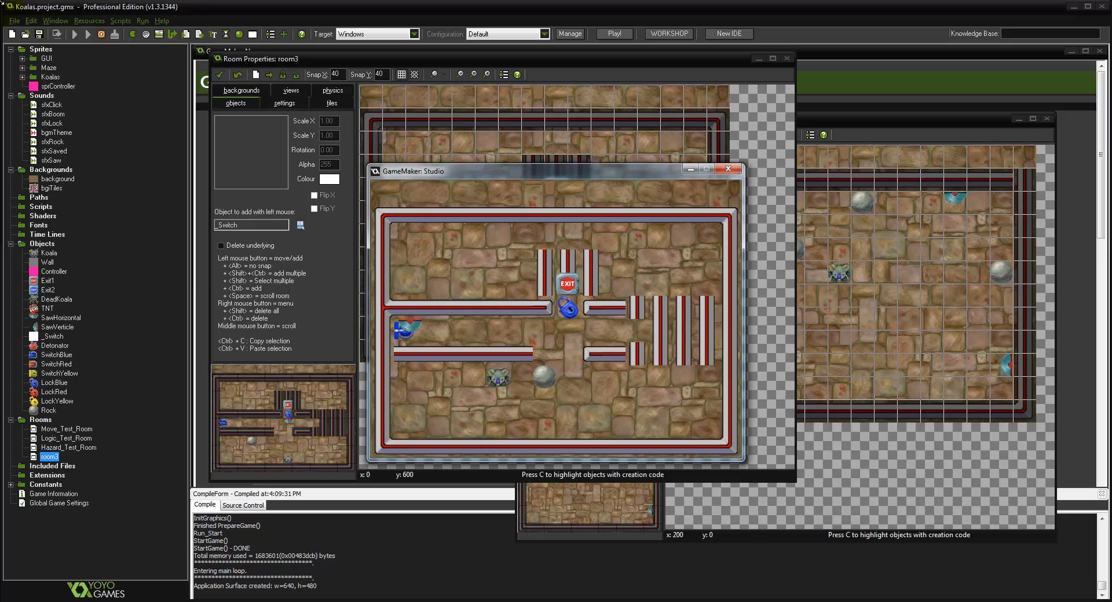
{"action": "key", "text": "Down"}
{"action": "key", "text": "Right"}
{"action": "key", "text": "Up"}
{"action": "key", "text": "Up"}
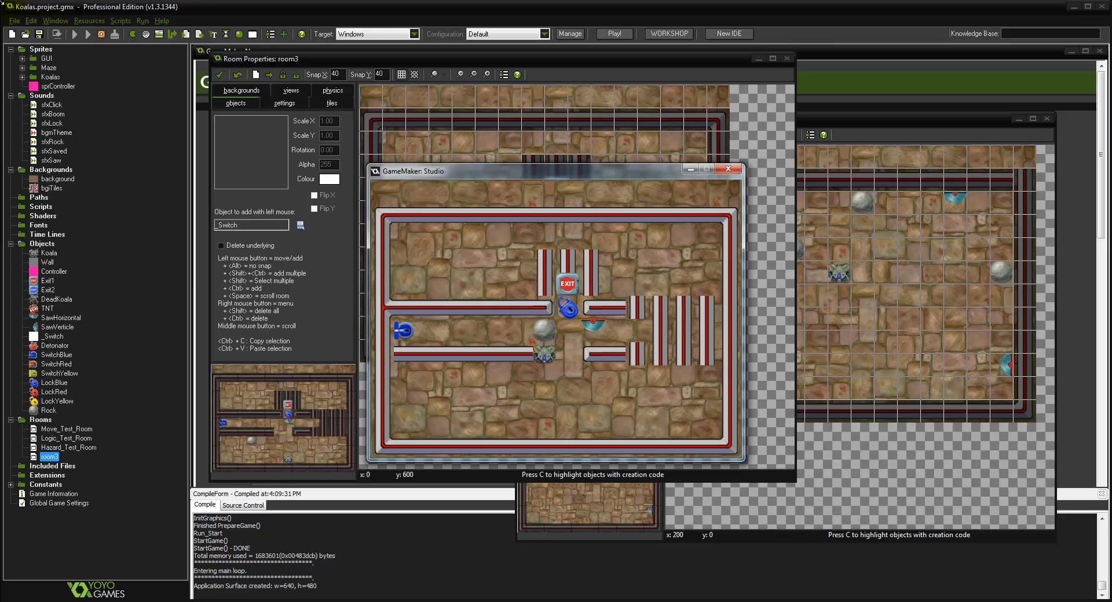
Step: Steer the koala right within the gap and up into the saw corridor, and dismiss the retry message
{"action": "key", "text": "Right"}
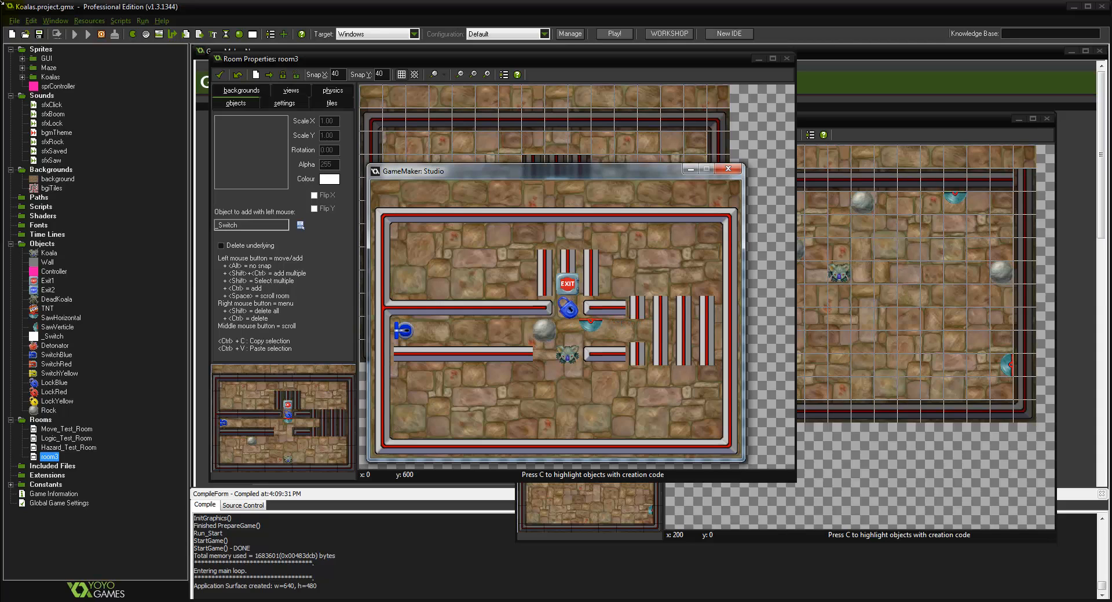
{"action": "key", "text": "Up"}
{"action": "key", "text": "Return"}
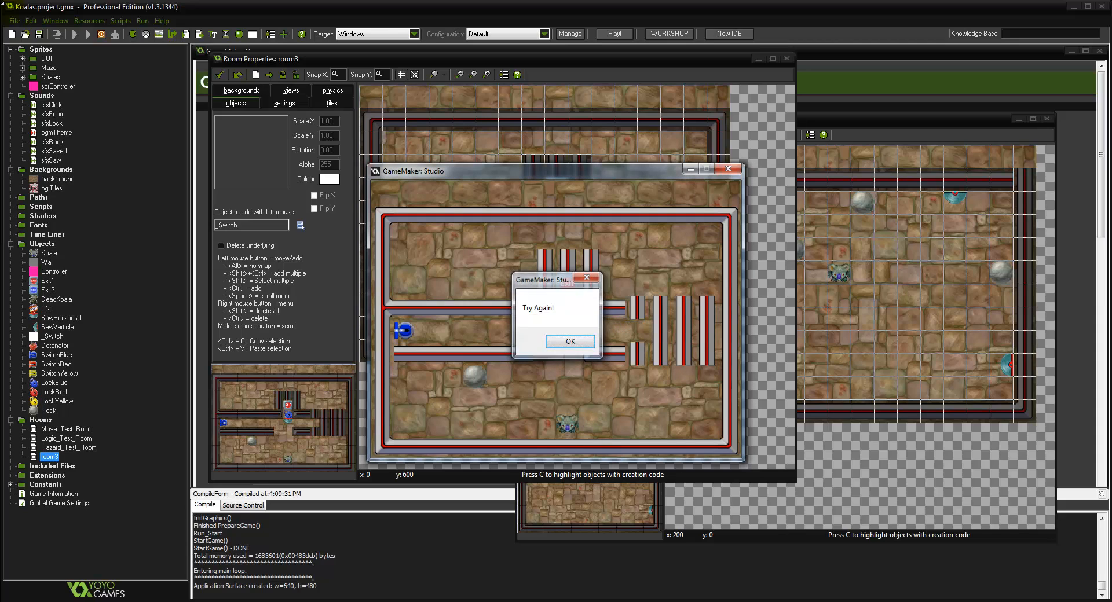
Step: Steer the koala from its start around to the rock's left side and push the rock right to the central column
{"action": "key", "text": "Left"}
{"action": "key", "text": "Left"}
{"action": "key", "text": "Left"}
{"action": "key", "text": "Left"}
{"action": "key", "text": "Left"}
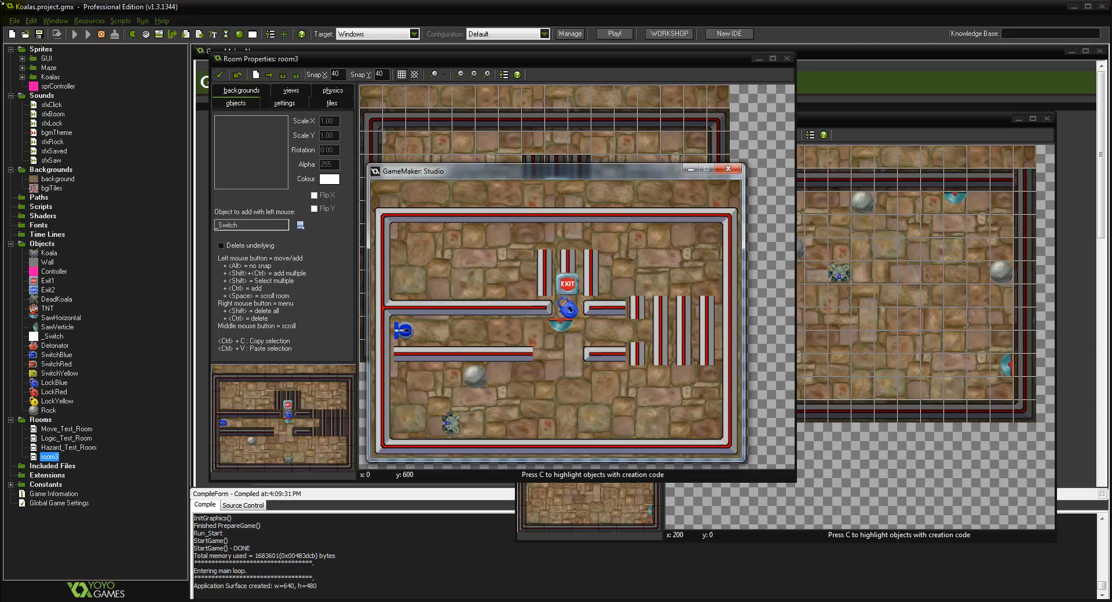
{"action": "key", "text": "Up"}
{"action": "key", "text": "Up"}
{"action": "key", "text": "Right"}
{"action": "key", "text": "Right"}
{"action": "key", "text": "Right"}
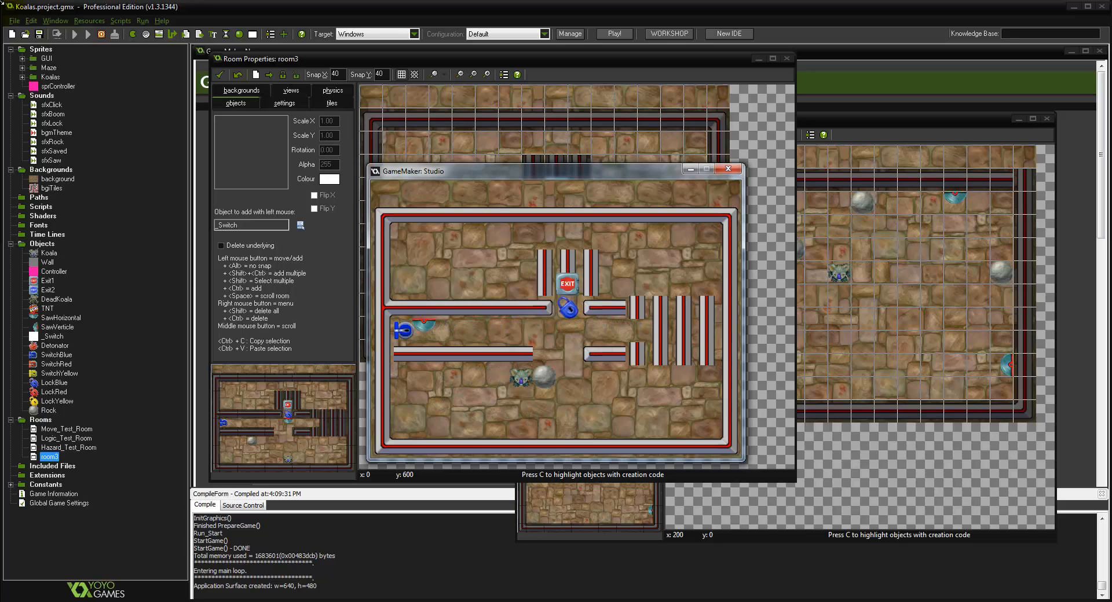
{"action": "key", "text": "Right"}
Step: Steer the koala beneath the rock and push it up the central column into the saw corridor, directly below the lock
{"action": "key", "text": "Down"}
{"action": "key", "text": "Down"}
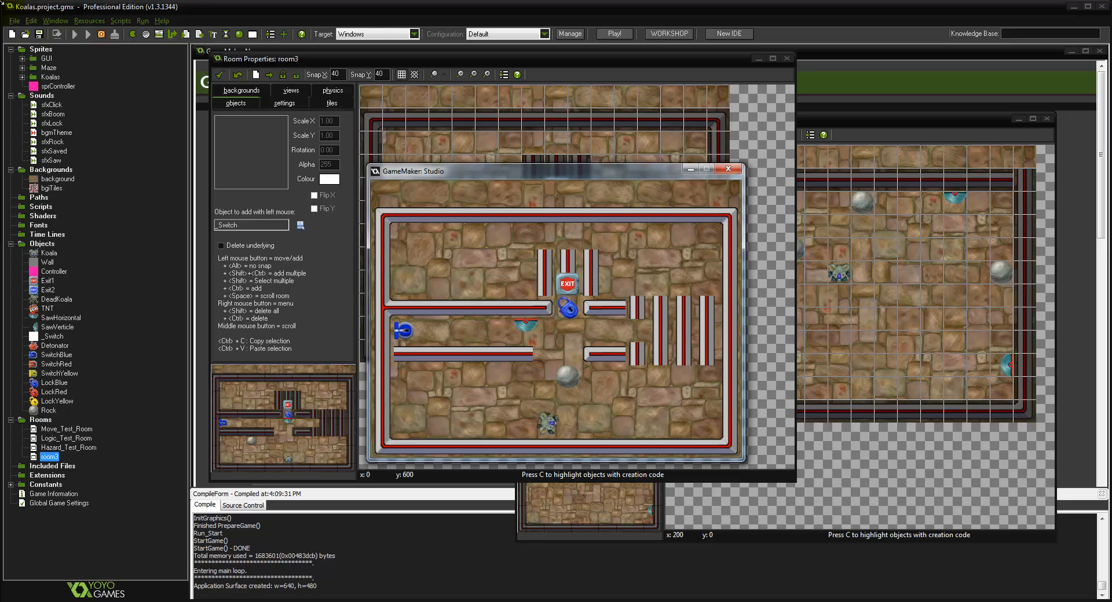
{"action": "key", "text": "Right"}
{"action": "key", "text": "Up"}
{"action": "key", "text": "Up"}
{"action": "key", "text": "Up"}
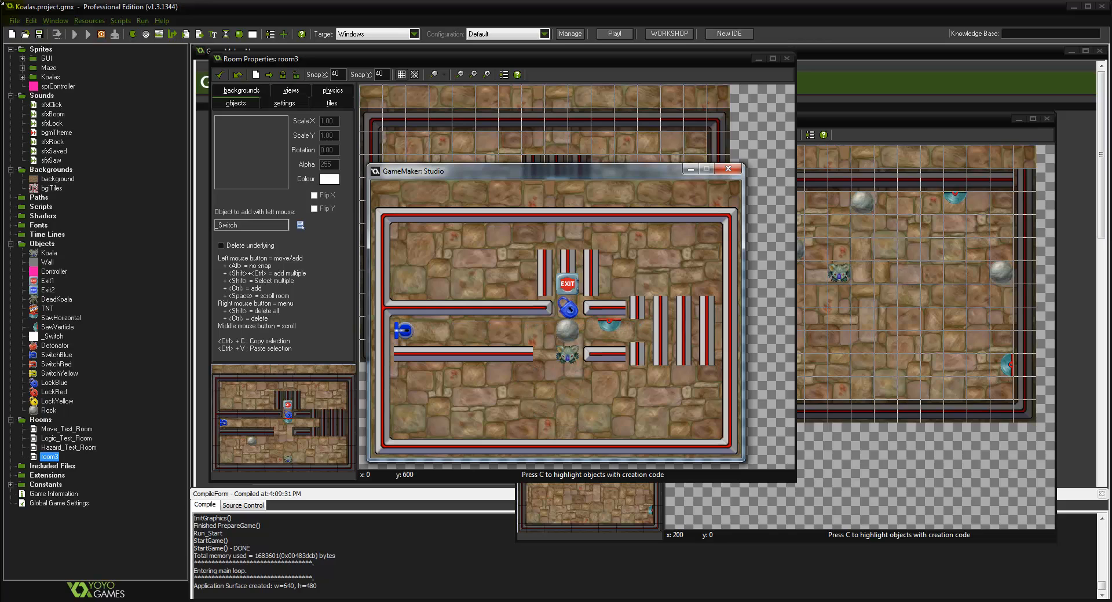
Step: Steer the koala around to the rock's left side in the corridor and push the rock right to confine the saw
{"action": "key", "text": "Left"}
{"action": "key", "text": "Up"}
{"action": "key", "text": "Right"}
{"action": "key", "text": "Right"}
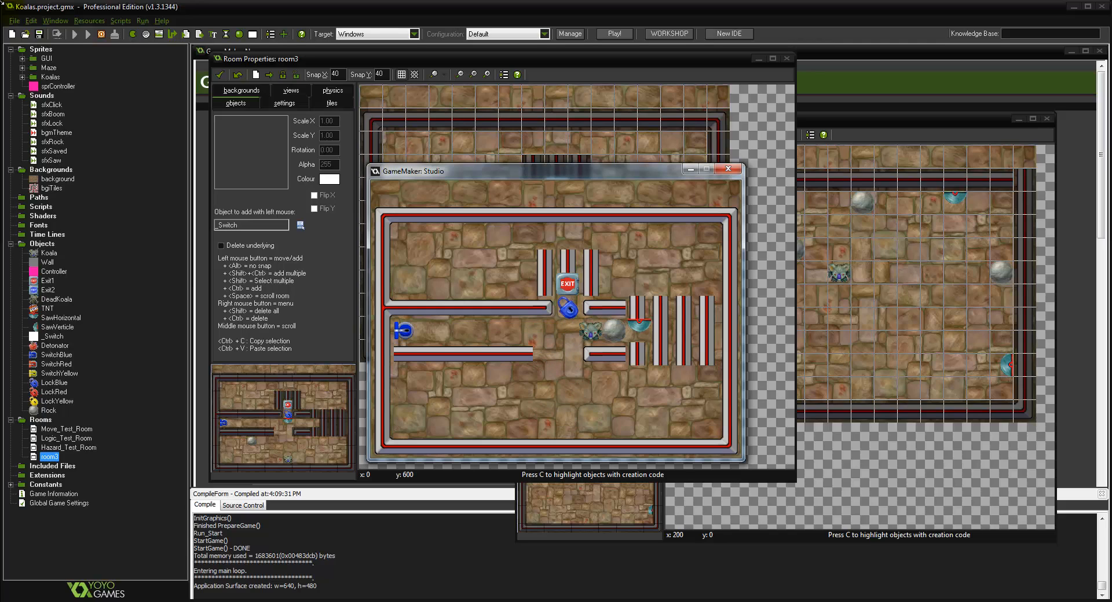
Step: Steer the koala left along the corridor to the blue switch
{"action": "key", "text": "Left"}
{"action": "key", "text": "Left"}
{"action": "key", "text": "Left"}
{"action": "key", "text": "Left"}
{"action": "key", "text": "Left"}
{"action": "key", "text": "Left"}
{"action": "key", "text": "Left"}
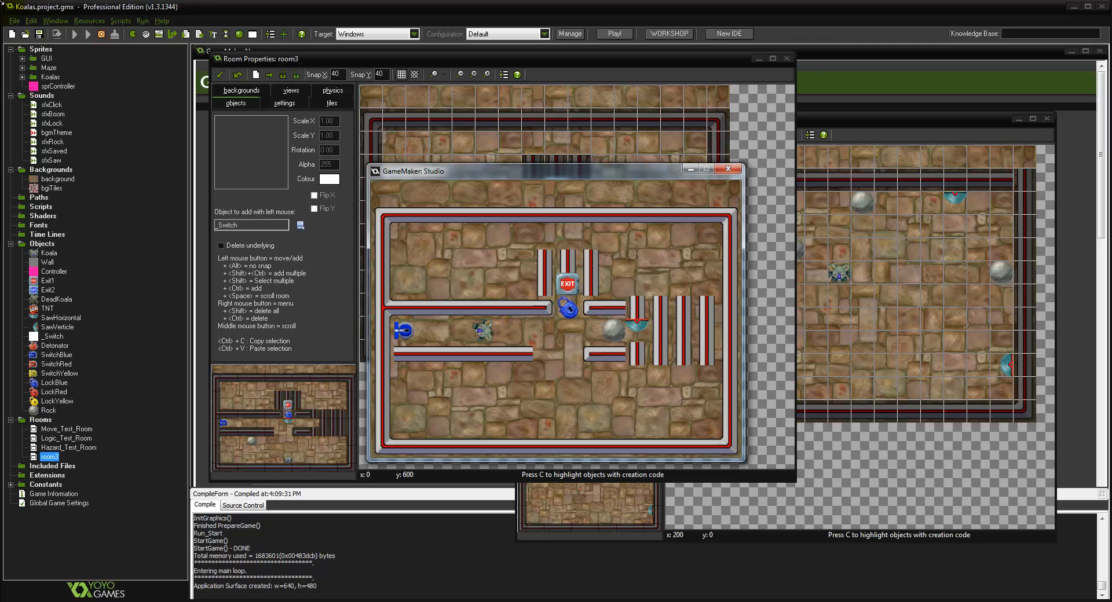
{"action": "key", "text": "Left"}
Step: Steer the koala back right to the central column and up towards the exit, and close the game window
{"action": "key", "text": "Right"}
{"action": "key", "text": "Right"}
{"action": "key", "text": "Right"}
{"action": "key", "text": "Right"}
{"action": "key", "text": "Right"}
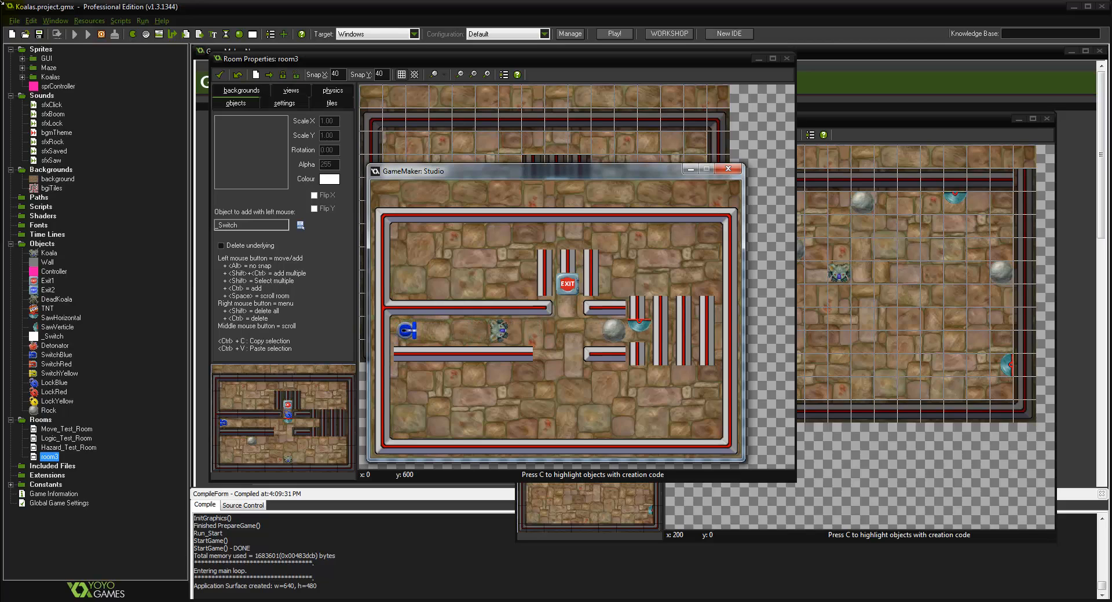
{"action": "key", "text": "Right"}
{"action": "key", "text": "Up"}
{"action": "key", "text": "Down"}
{"action": "key", "text": "Right"}
{"action": "key", "text": "Left"}
{"action": "key", "text": "Up"}
{"action": "left_click", "coordinate": [718, 171]}
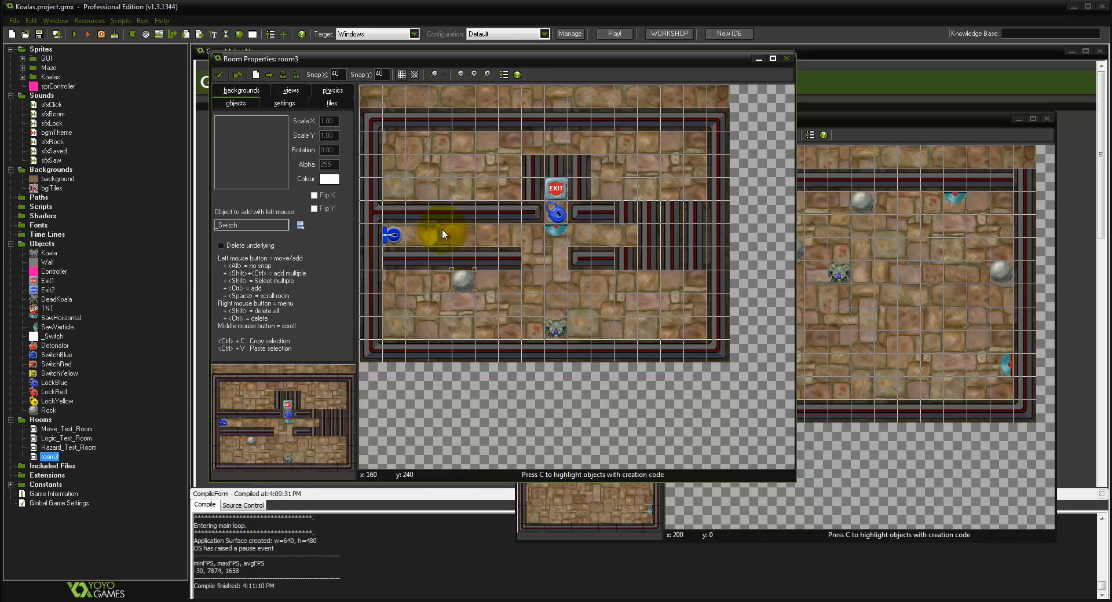
Step: Place a Controller object in the room's top-left corner cell at x 0, y 0
{"action": "left_click", "coordinate": [240, 134]}
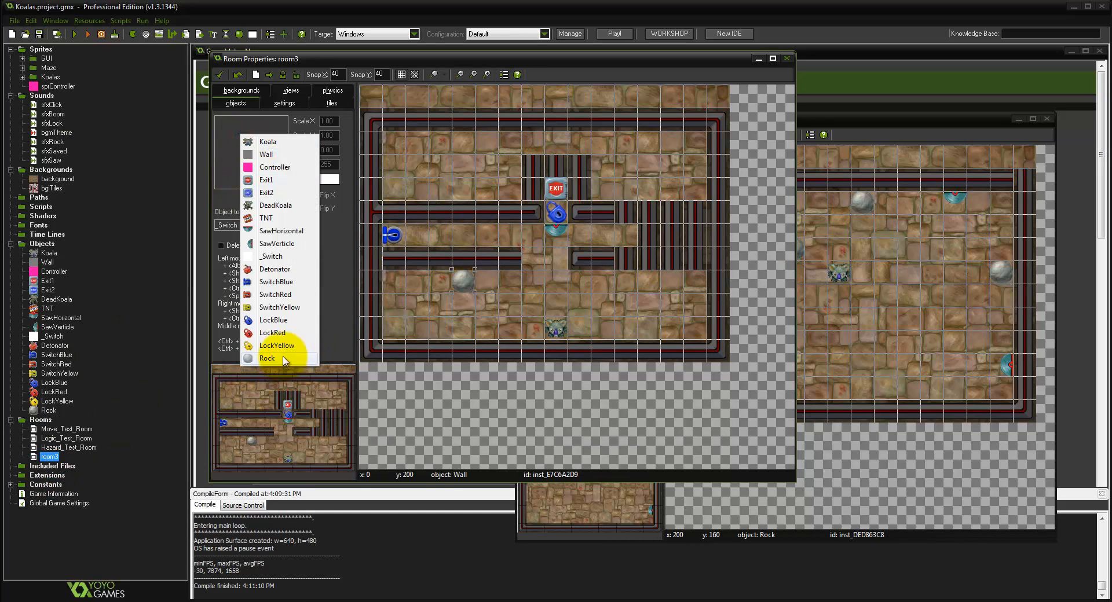
{"action": "left_click", "coordinate": [274, 167]}
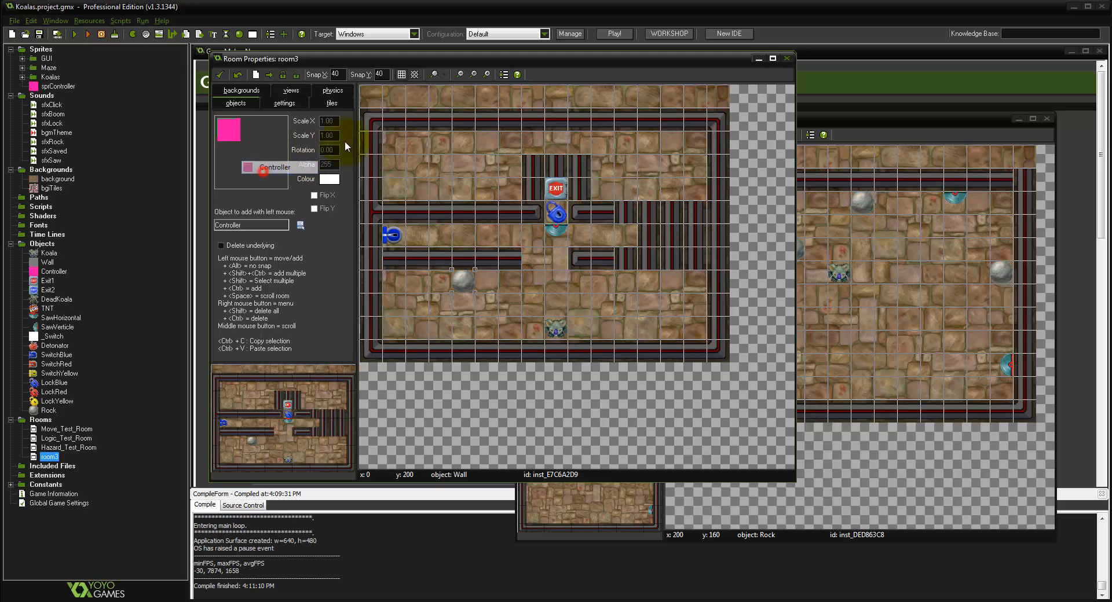
{"action": "left_click", "coordinate": [375, 88]}
Step: Run the game and skip ahead through the test rooms to the new maze room
{"action": "left_click", "coordinate": [74, 34]}
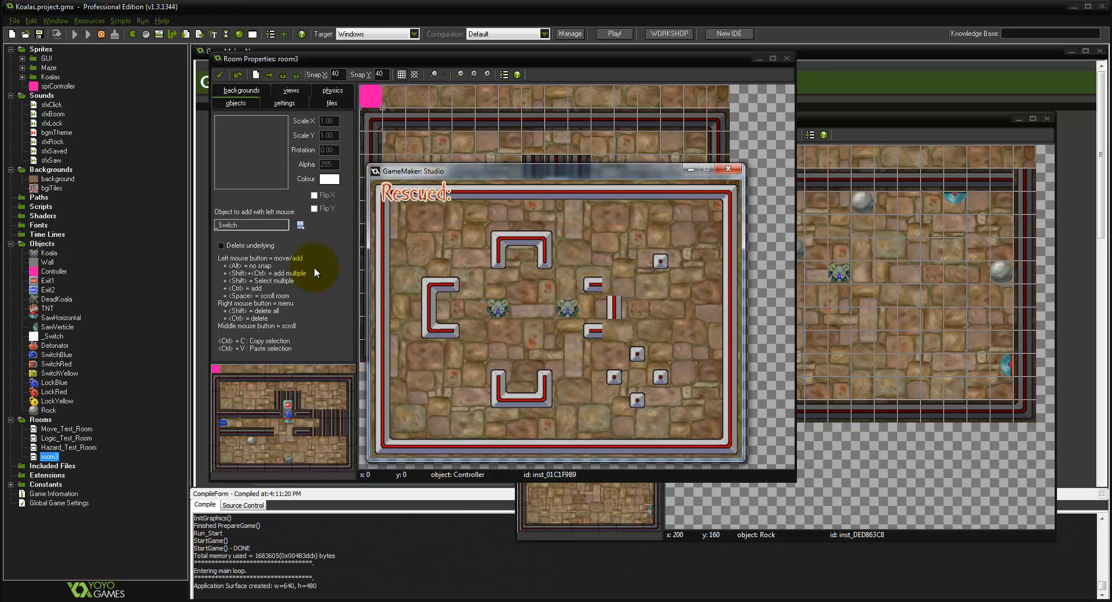
{"action": "key", "text": "n"}
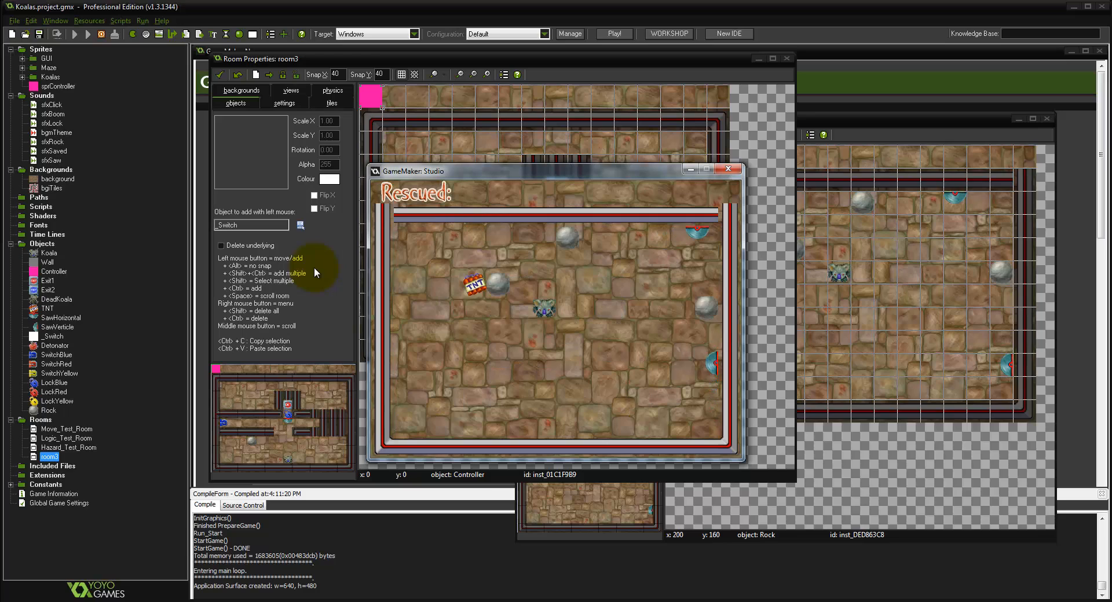
{"action": "key", "text": "Down"}
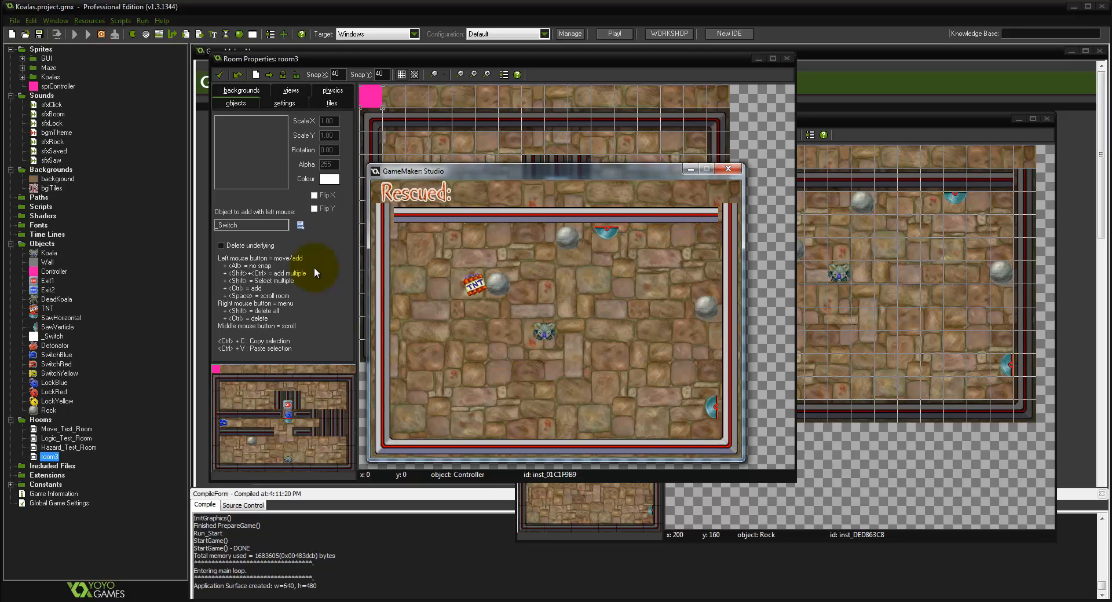
{"action": "key", "text": "n"}
Step: Test steering the koala through the gap to the blue switch and back without moving the rock, and dismiss the retry message
{"action": "key", "text": "Up"}
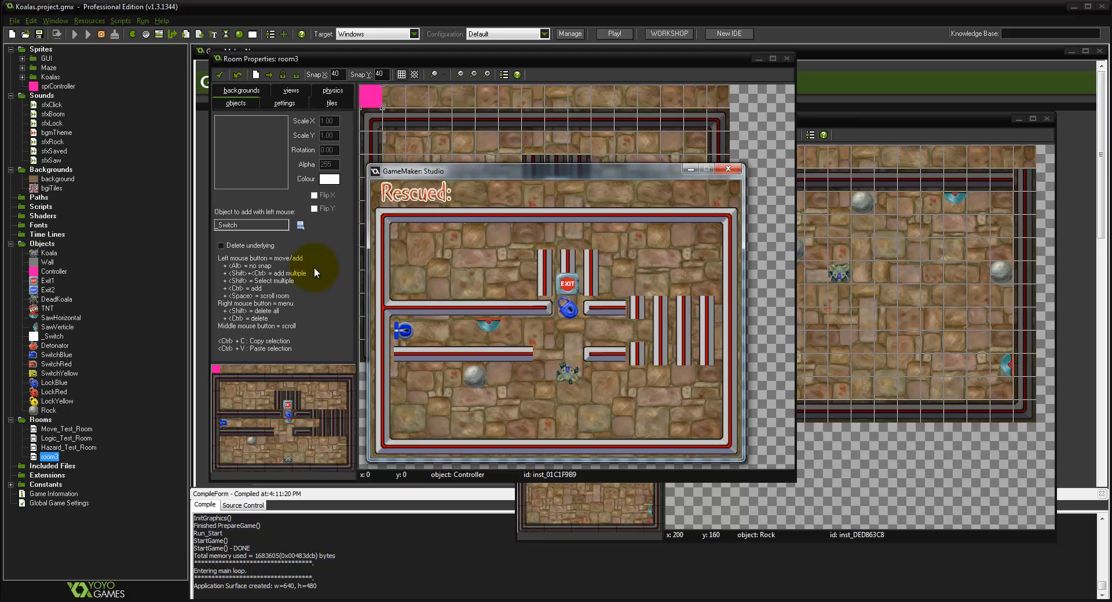
{"action": "key", "text": "Down"}
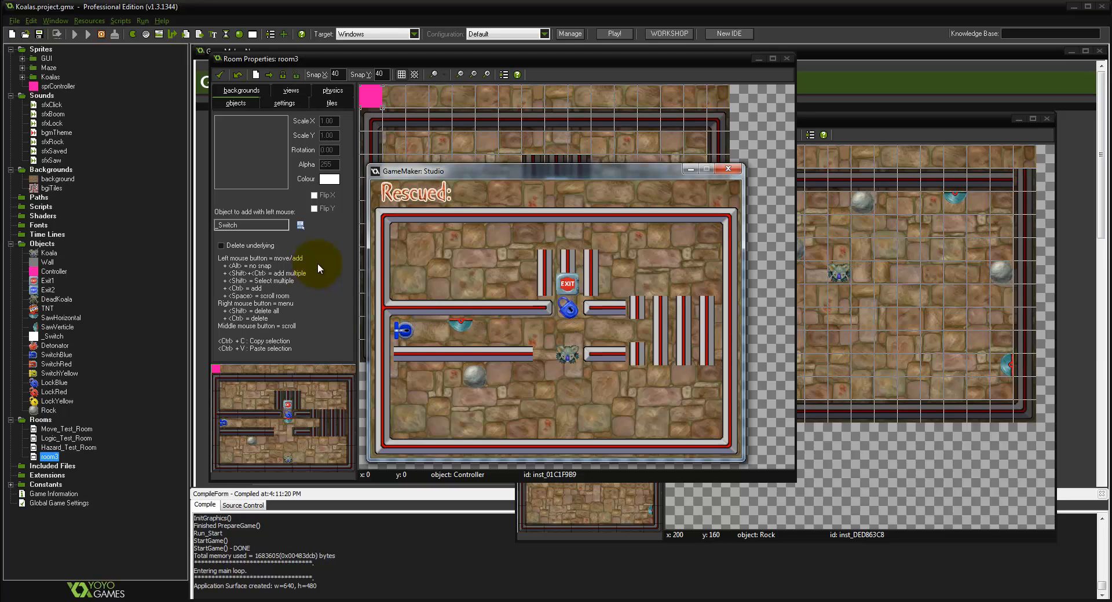
{"action": "key", "text": "Left"}
{"action": "key", "text": "Up"}
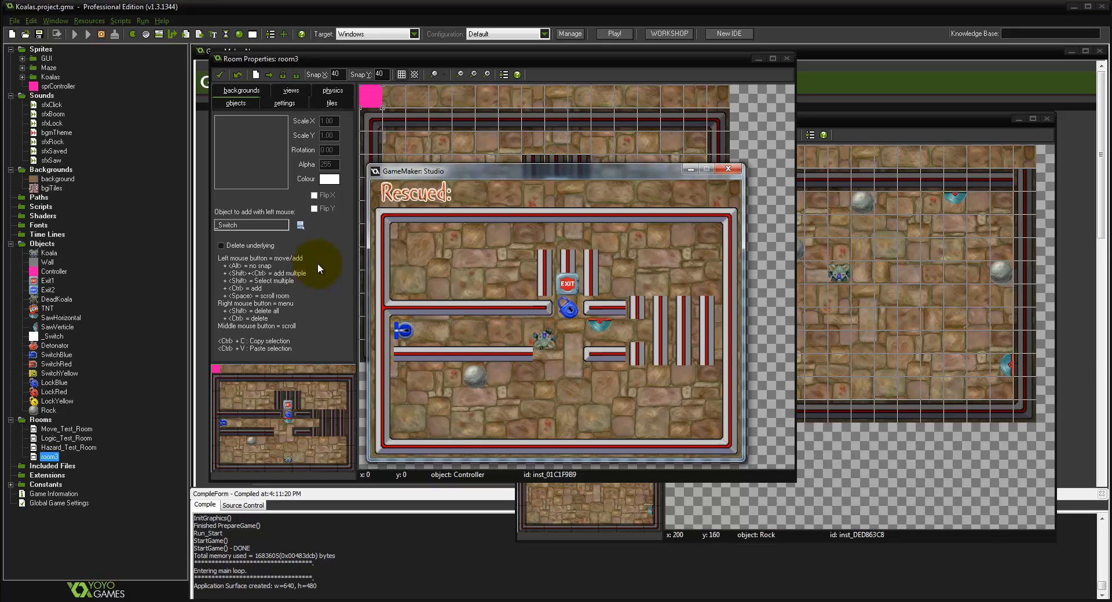
{"action": "key", "text": "Left"}
{"action": "key", "text": "Right"}
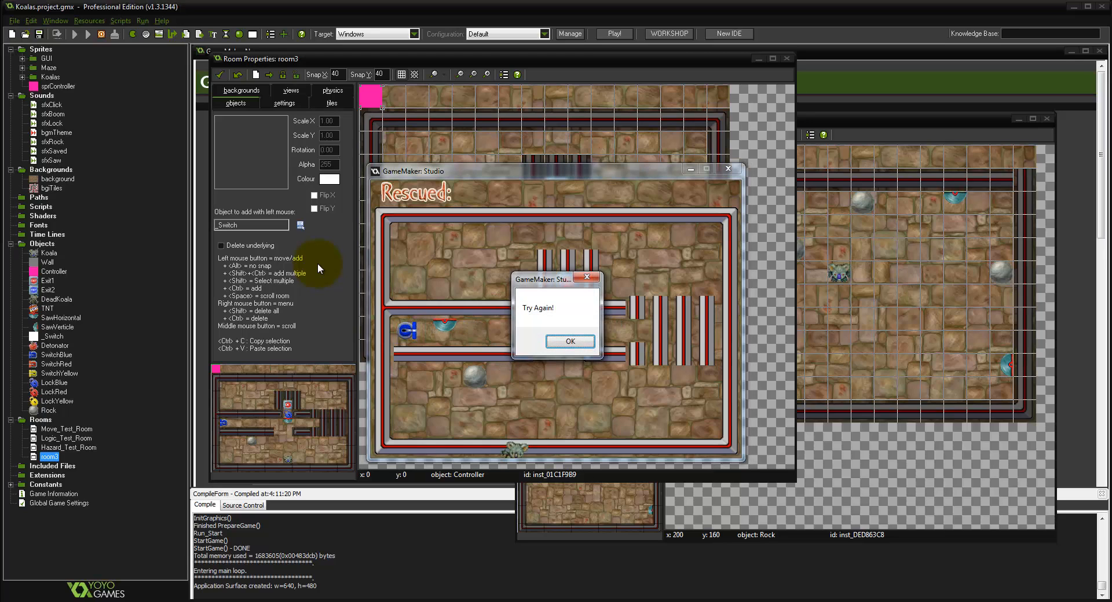
{"action": "key", "text": "Return"}
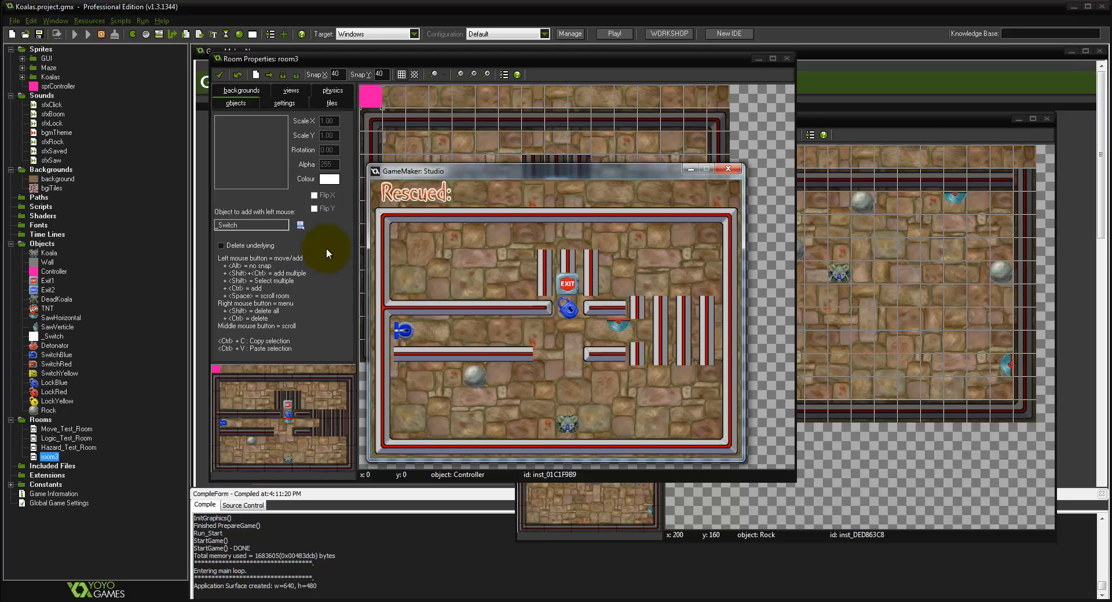
Step: Push the rock one cell left with the koala, circle beneath it, and push it back right
{"action": "key", "text": "Left"}
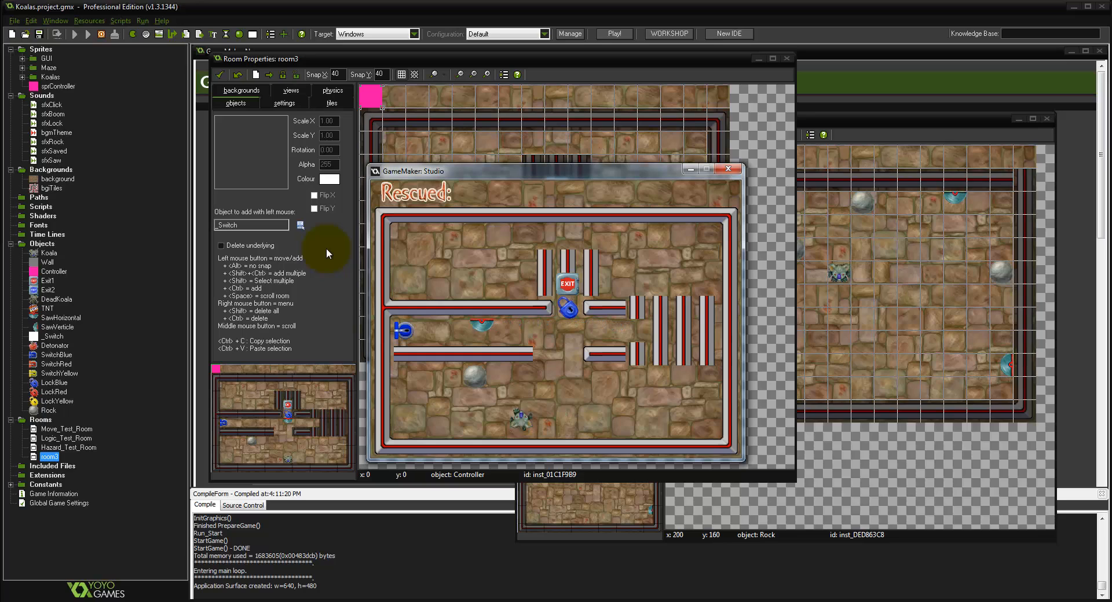
{"action": "key", "text": "Up"}
{"action": "key", "text": "Left"}
{"action": "key", "text": "Down"}
{"action": "key", "text": "Left"}
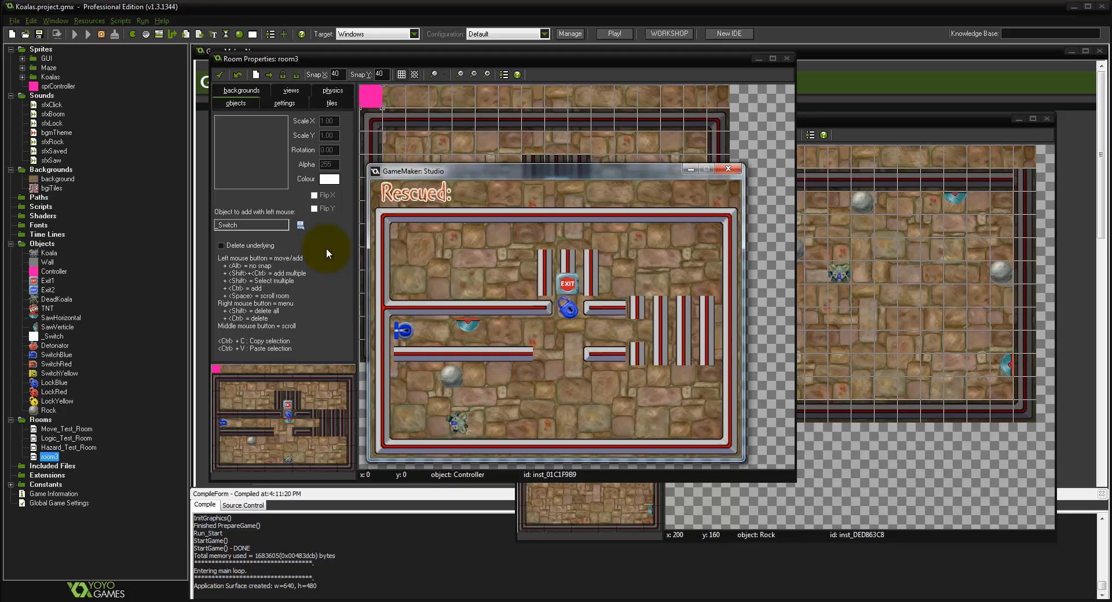
{"action": "key", "text": "Up"}
{"action": "key", "text": "Right"}
Step: Steer the koala to the rock's right side, push the rock left against the outer wall, and restart the room
{"action": "key", "text": "Down"}
{"action": "key", "text": "Right"}
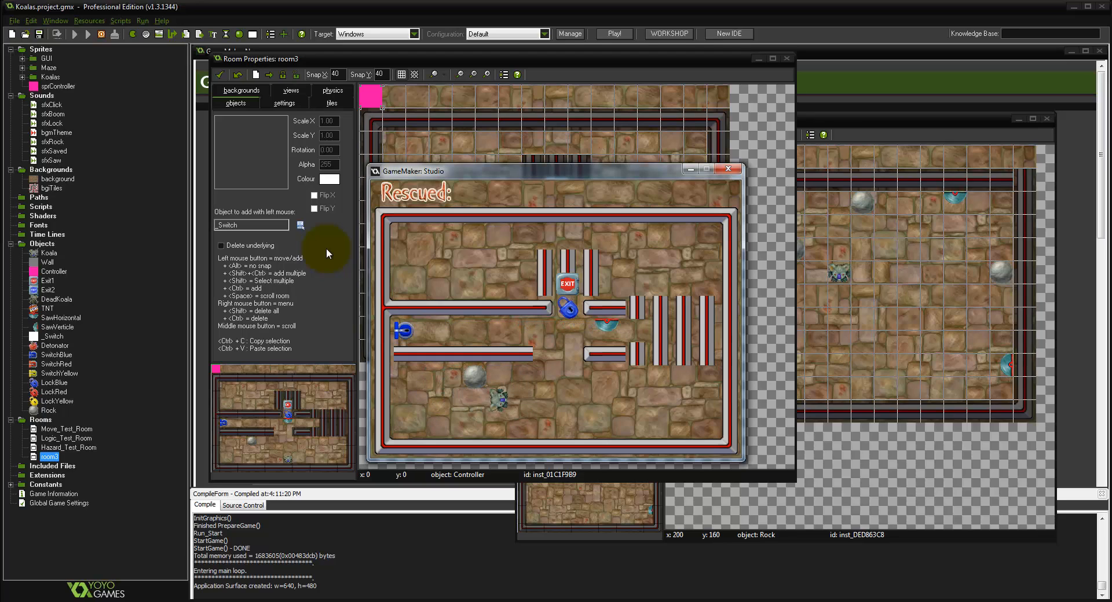
{"action": "key", "text": "Up"}
{"action": "key", "text": "Left"}
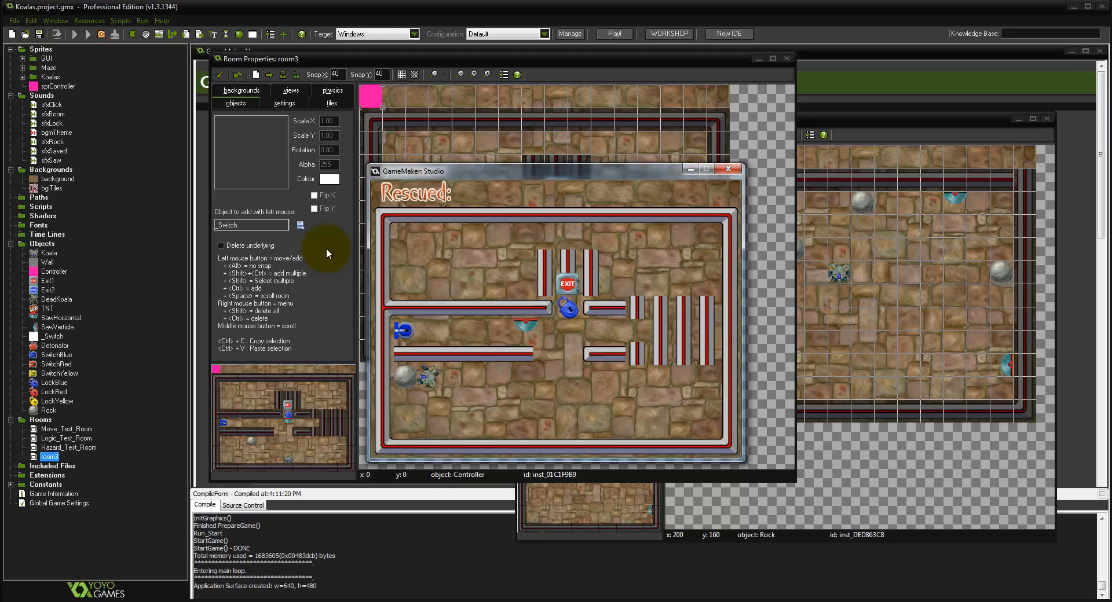
{"action": "key", "text": "r"}
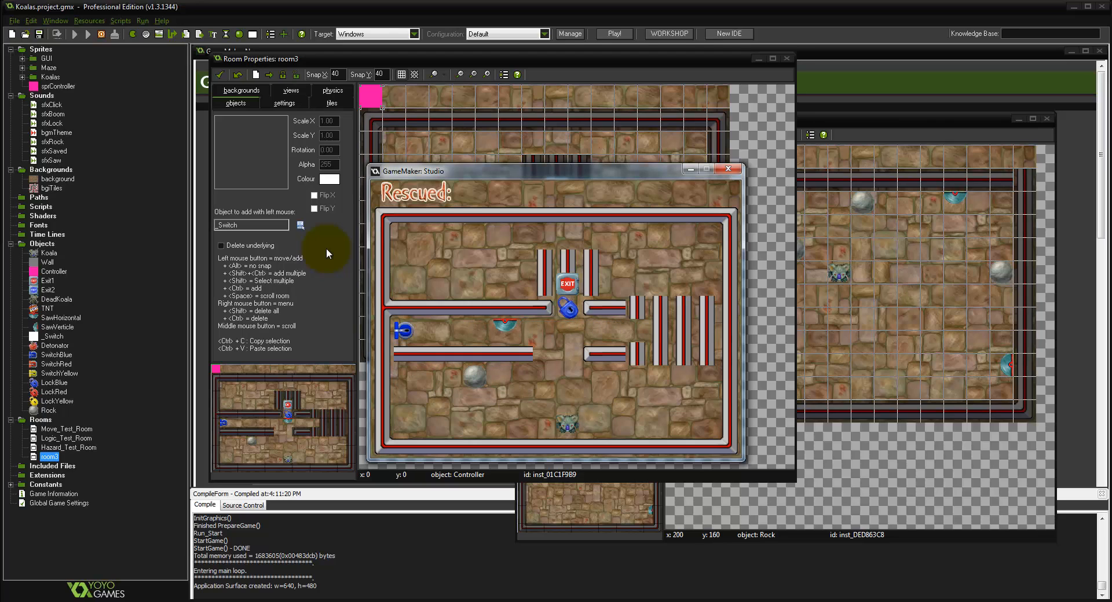
Step: Push the rock right to the gap's left column and up into the saw corridor from below, and restart the room
{"action": "key", "text": "Left"}
{"action": "key", "text": "Up"}
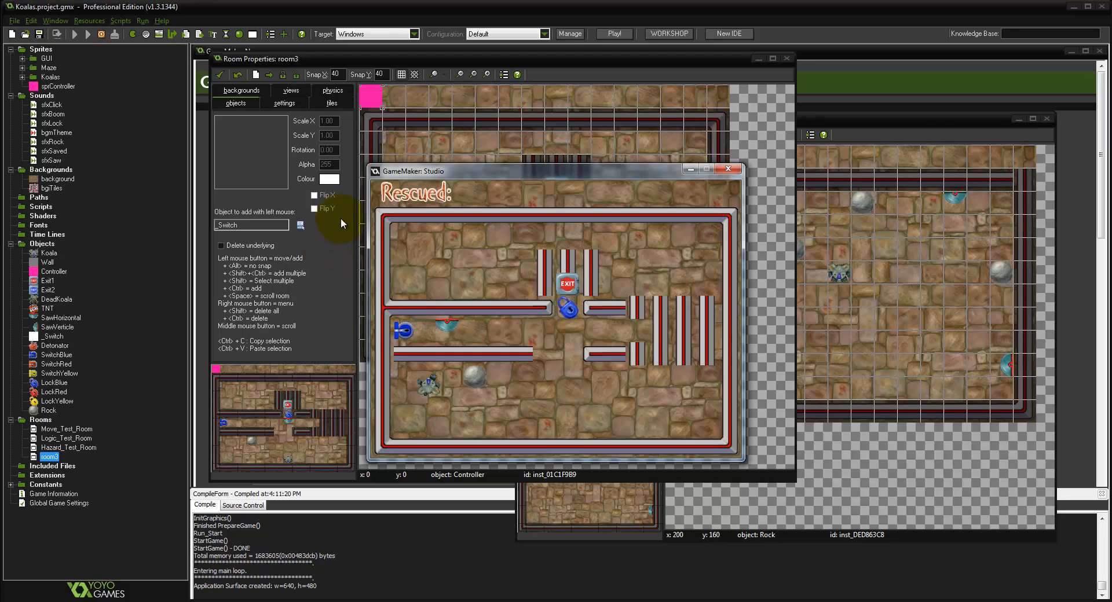
{"action": "key", "text": "Right"}
{"action": "key", "text": "Down"}
{"action": "key", "text": "Right"}
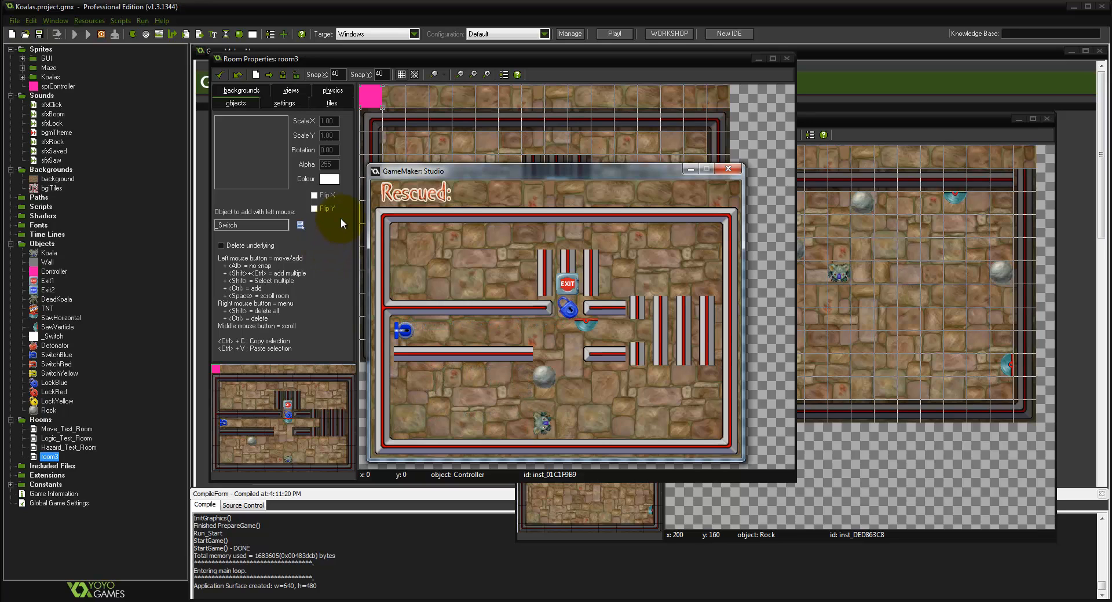
{"action": "key", "text": "Up"}
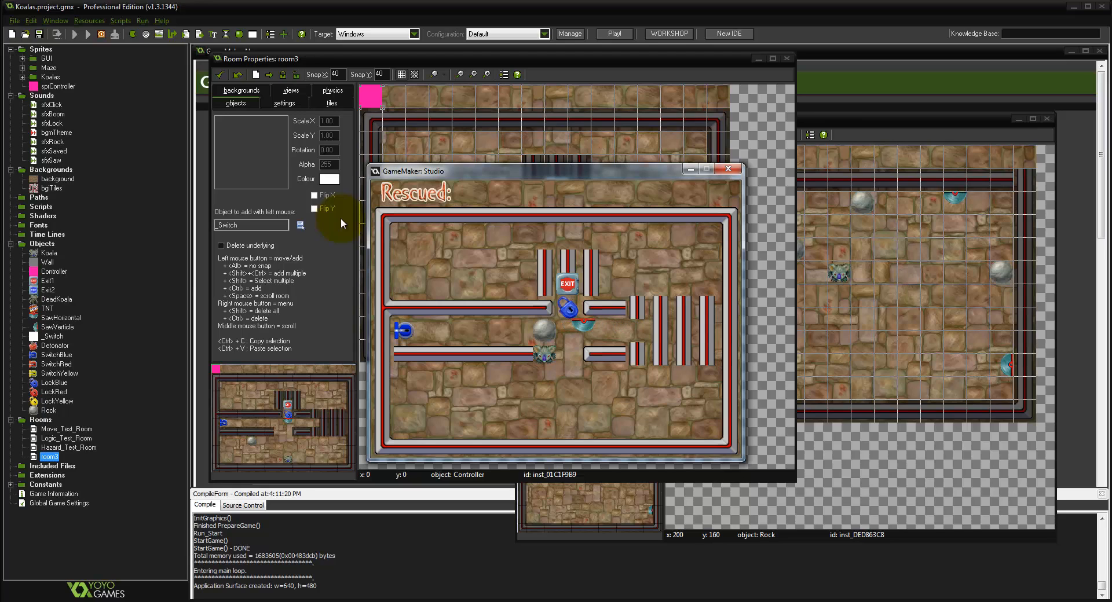
{"action": "key", "text": "Down"}
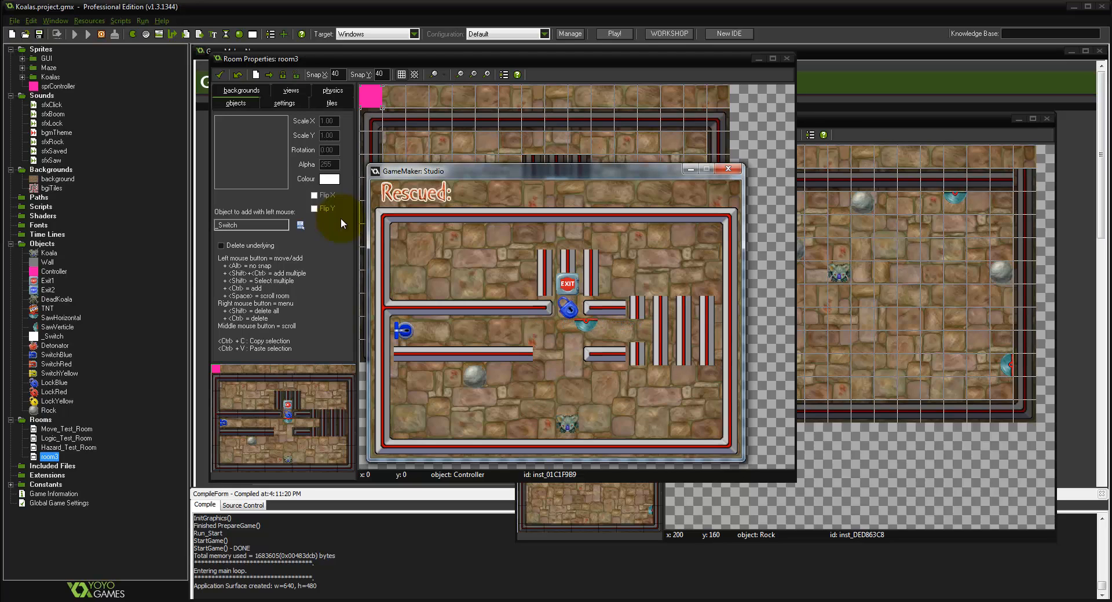
Step: Steer the koala around to the rock's left side and push the rock right to the gap's left column
{"action": "key", "text": "Left"}
{"action": "key", "text": "Up"}
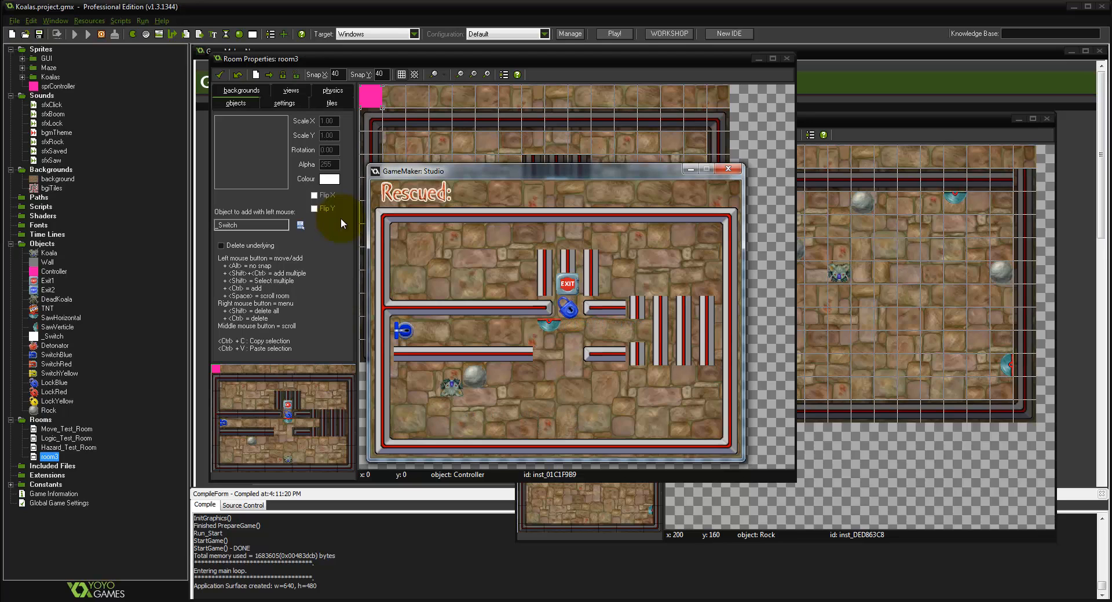
{"action": "key", "text": "Right"}
{"action": "key", "text": "Down"}
{"action": "key", "text": "Up"}
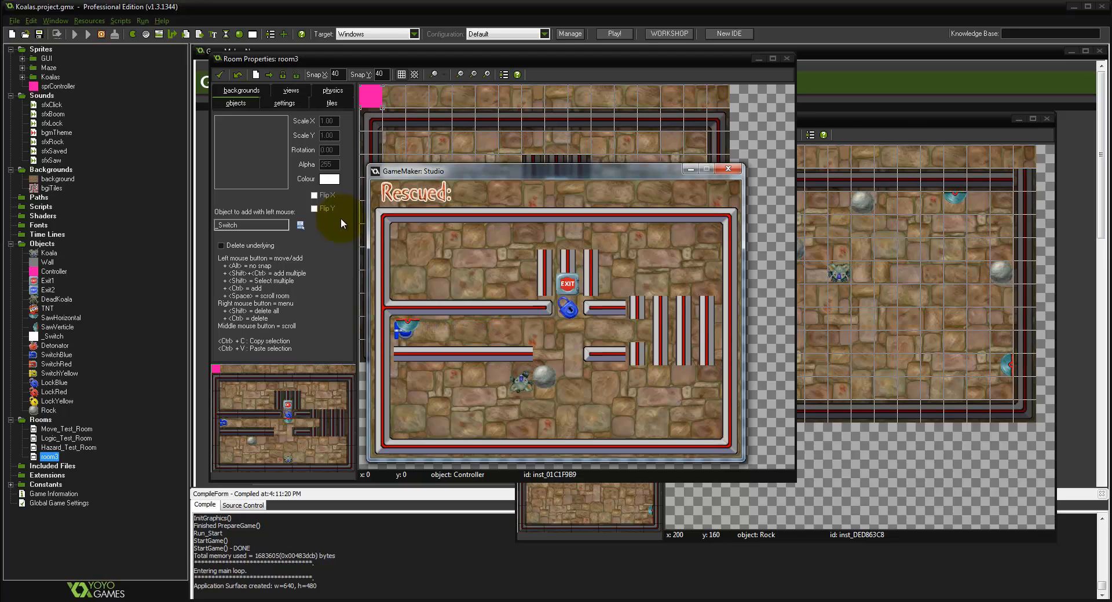
Step: Push the rock right into the central column, move the koala beneath it, and push it up into the saw corridor
{"action": "key", "text": "Right"}
{"action": "key", "text": "Down"}
{"action": "key", "text": "Right"}
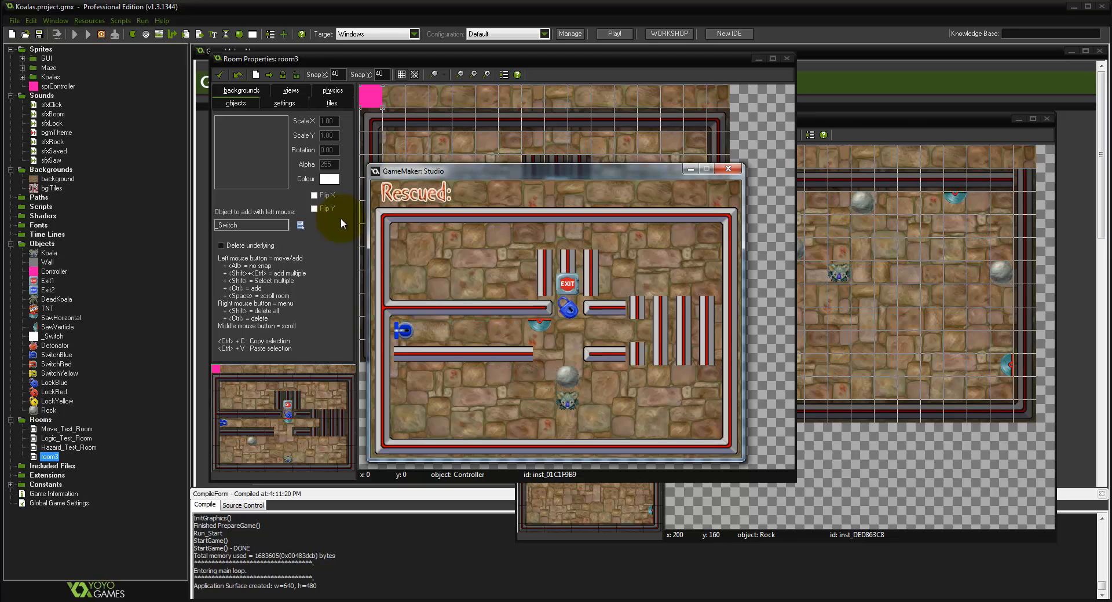
{"action": "key", "text": "Up"}
{"action": "key", "text": "Up"}
Step: Move the koala to the rock's left side in the corridor and push the rock one cell right to confine the saw
{"action": "key", "text": "Left"}
{"action": "key", "text": "Up"}
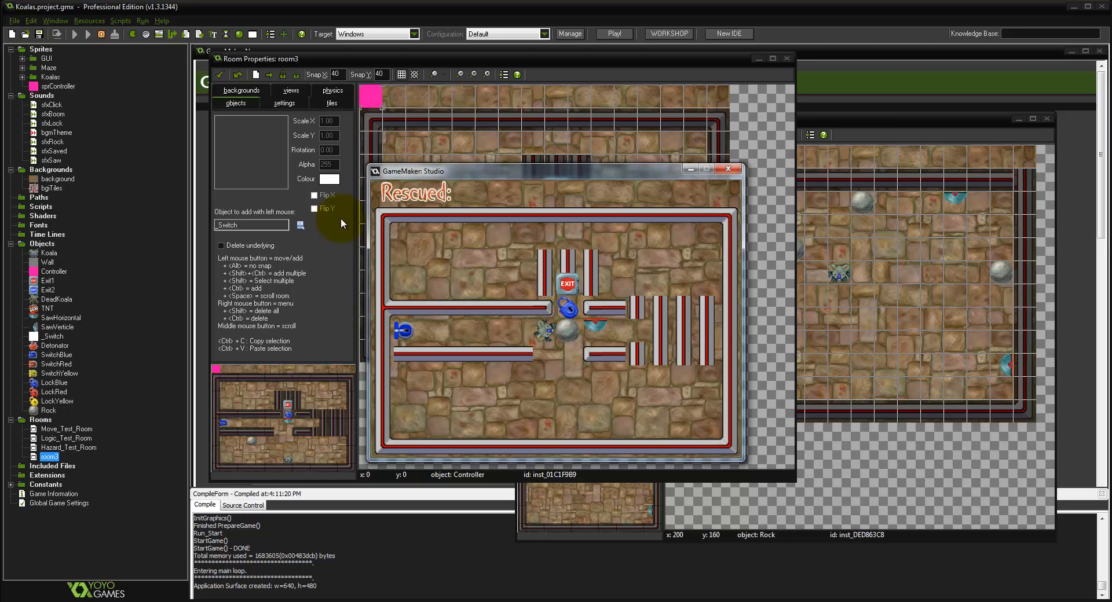
{"action": "key", "text": "Right"}
Step: Steer the koala left to the blue switch and back right along the corridor to the central column
{"action": "key", "text": "Left"}
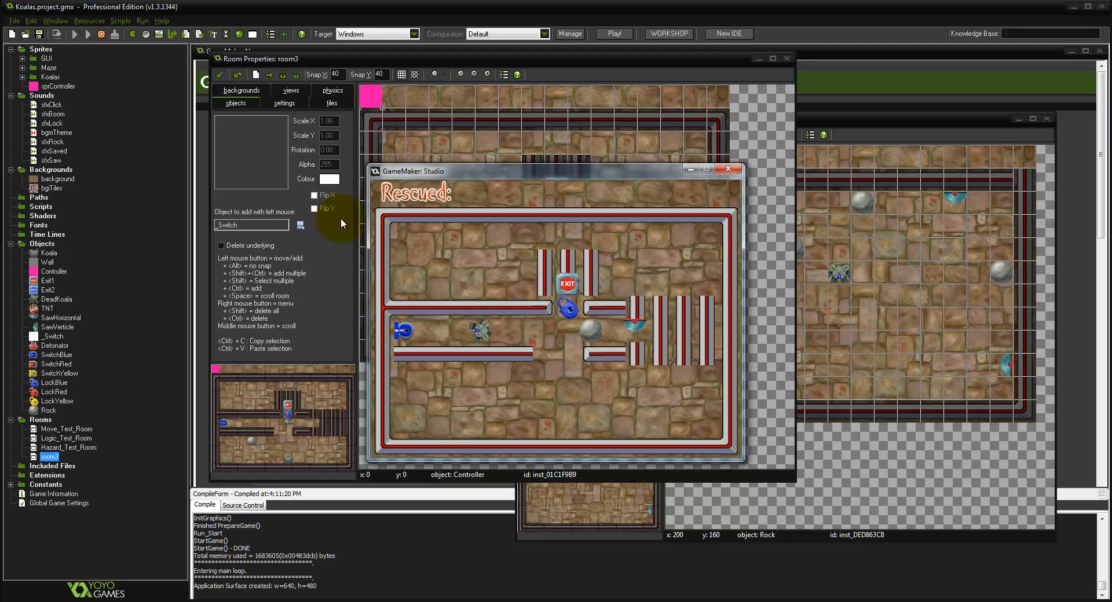
{"action": "key", "text": "Right"}
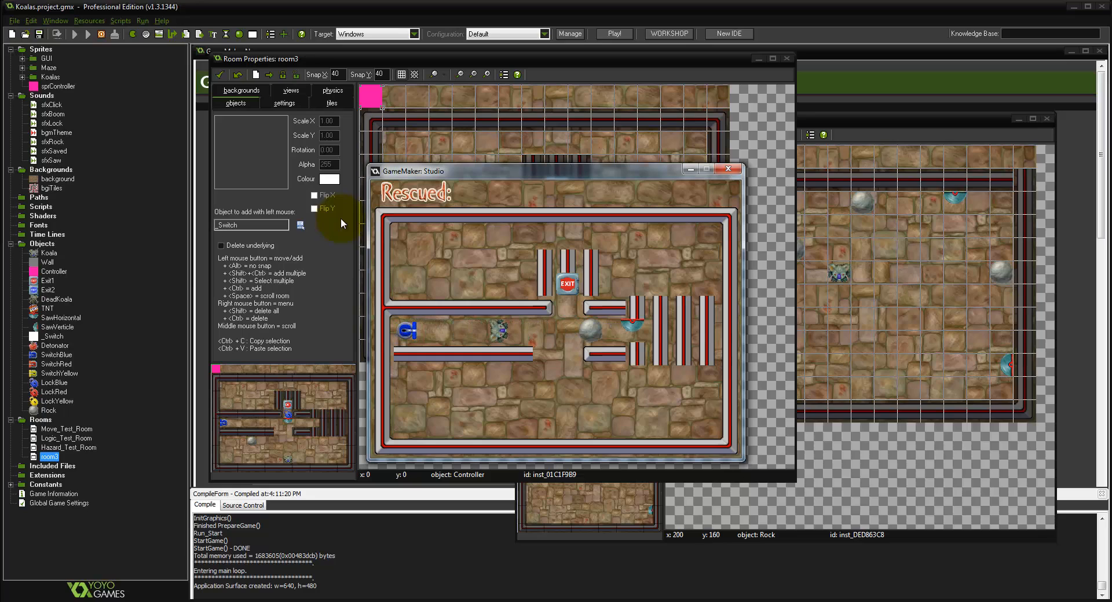
{"action": "key", "text": "Right"}
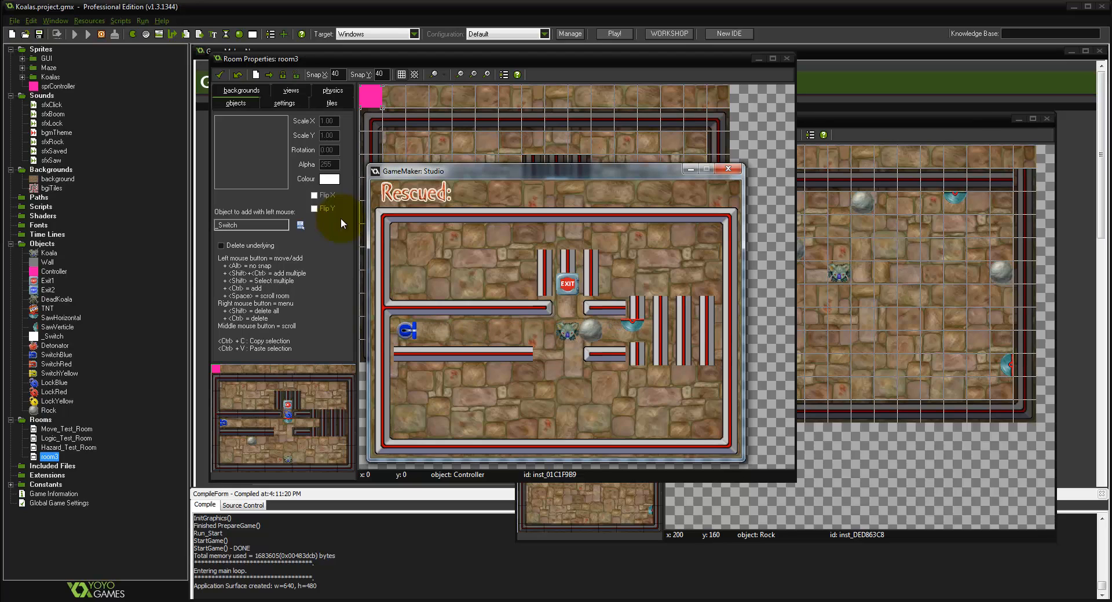